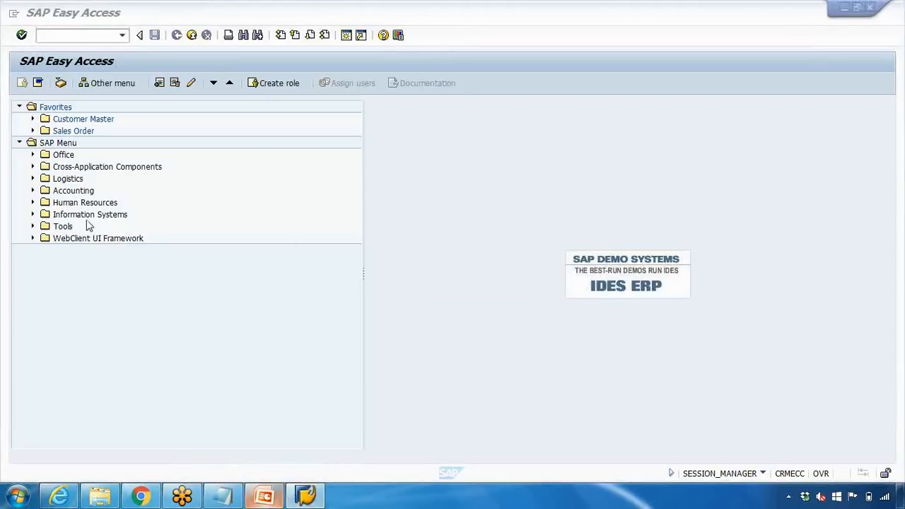
- Switch to the PowerPoint deck and examine the material master menu path and transaction codes on the Material Master Data slide 6
click(265, 496)
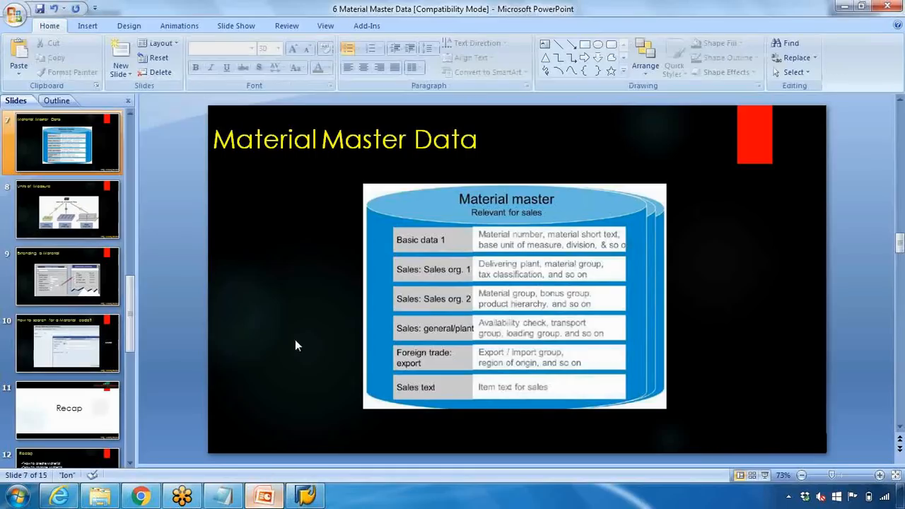
scroll(86, 154, up, 1)
click(86, 155)
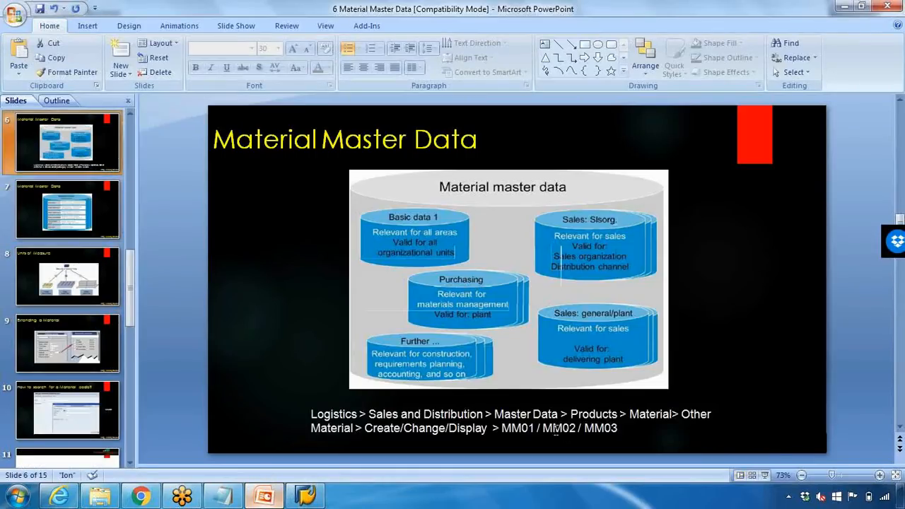
drag(506, 430, 580, 429)
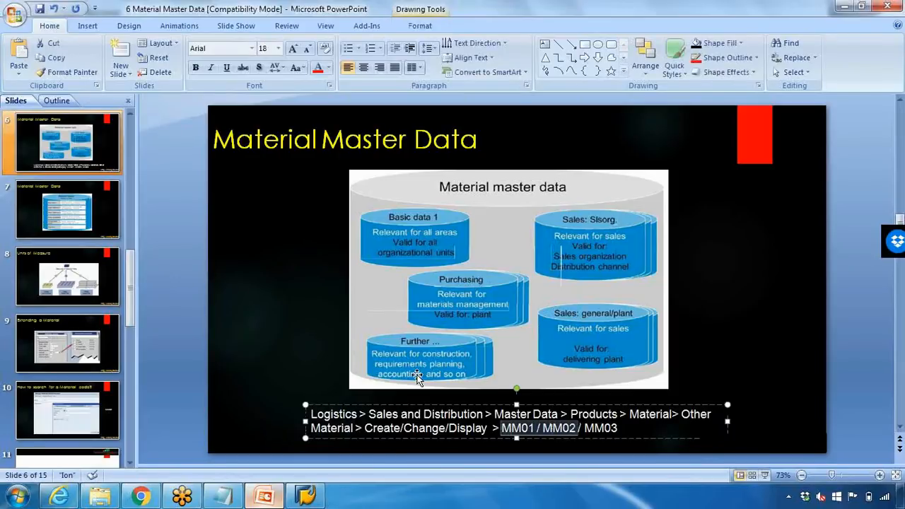
- Switch to SAP and open MM01 - Create under Logistics, Sales and Distribution, Master Data, Products, Material, Other Material
click(307, 497)
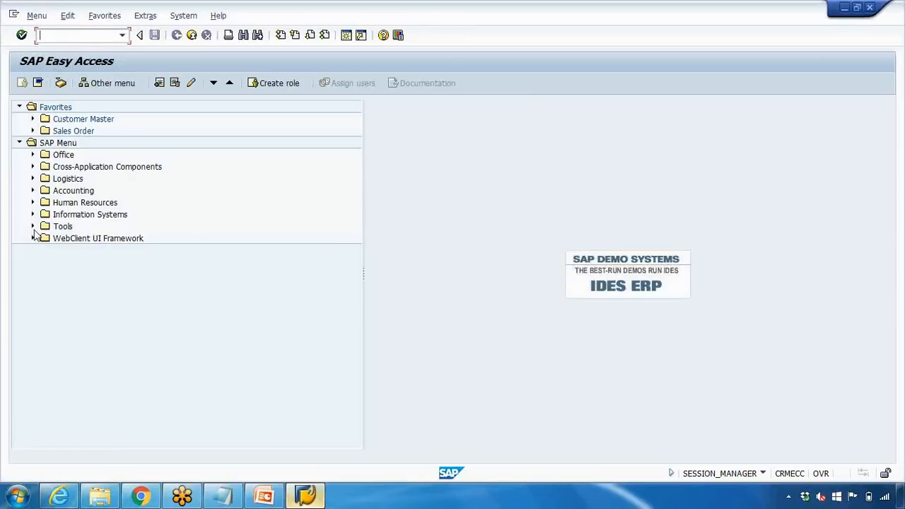
click(33, 178)
click(46, 202)
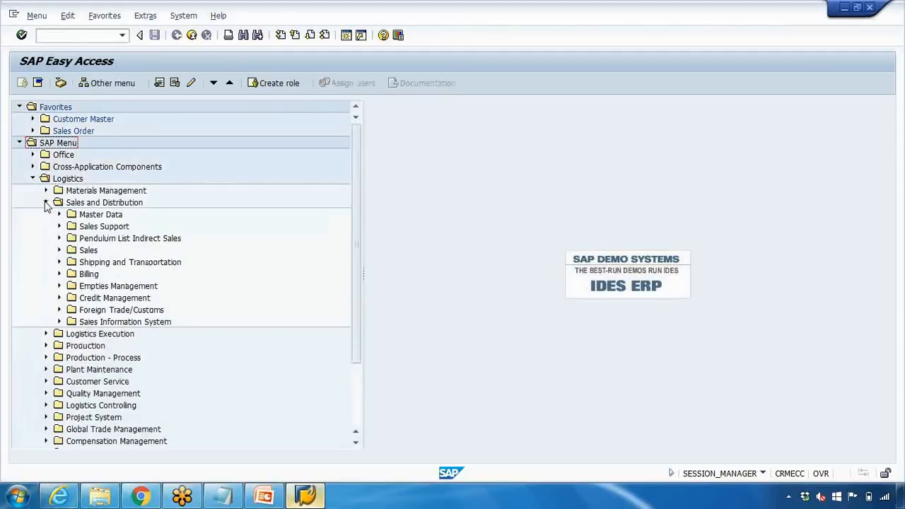
click(59, 214)
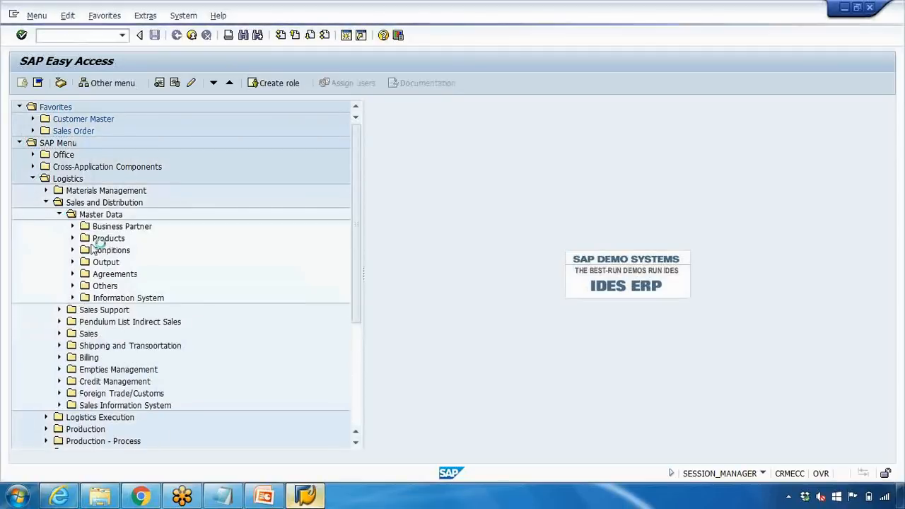
click(73, 239)
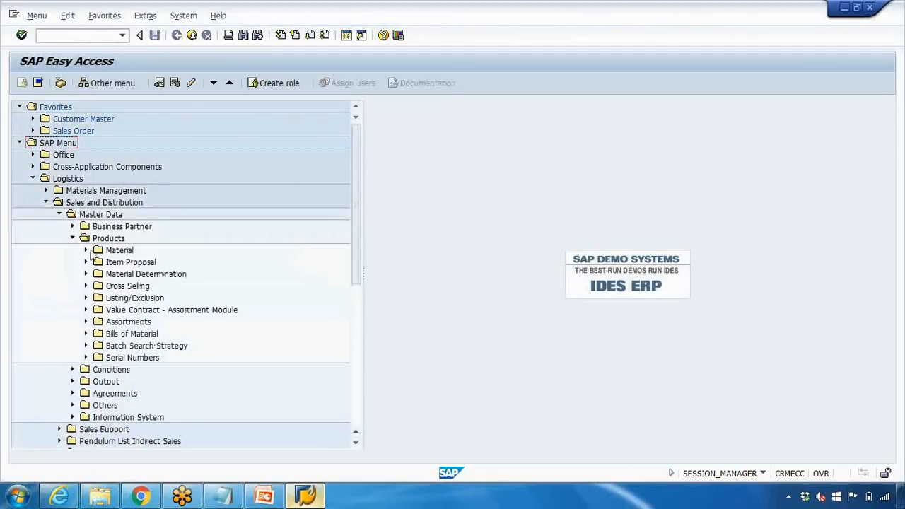
click(86, 251)
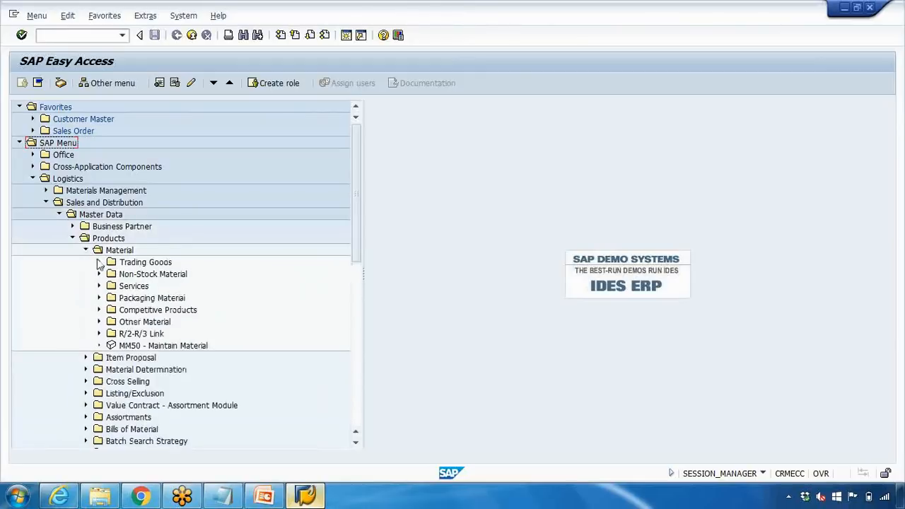
click(100, 323)
click(150, 336)
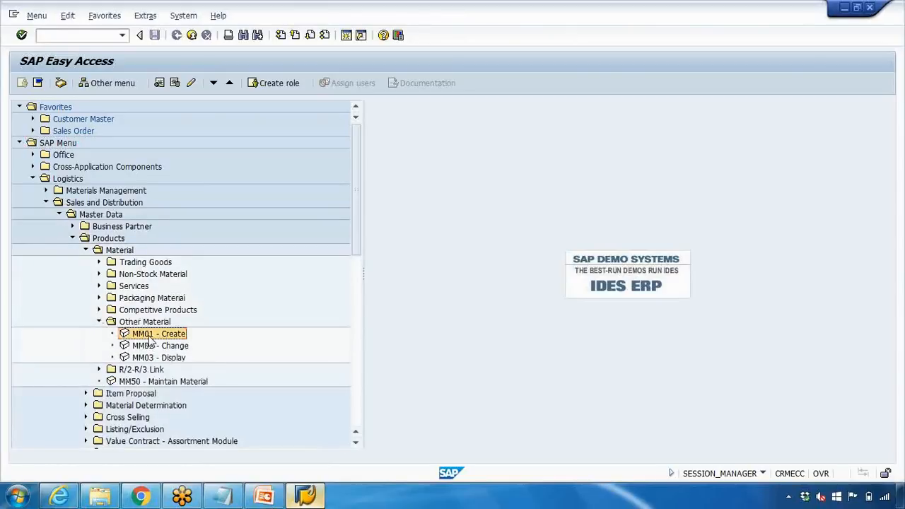
double_click(150, 336)
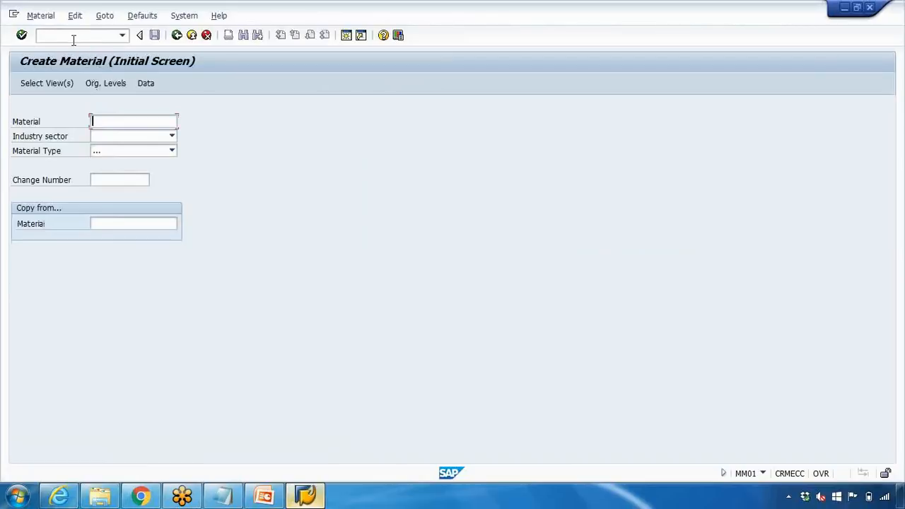
- Enter laptop_dell_11 as the new material and set its industry sector to M Mechanical Engineering
click(73, 40)
click(99, 121)
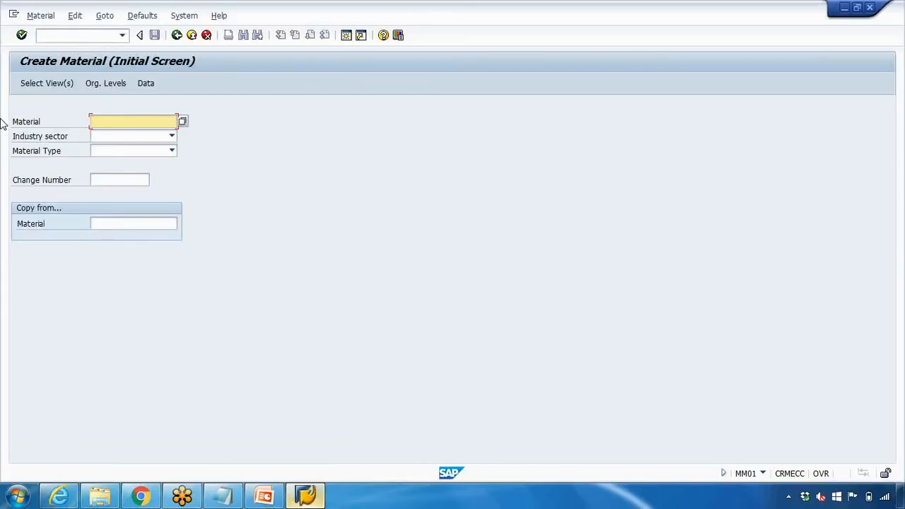
text(laptop)
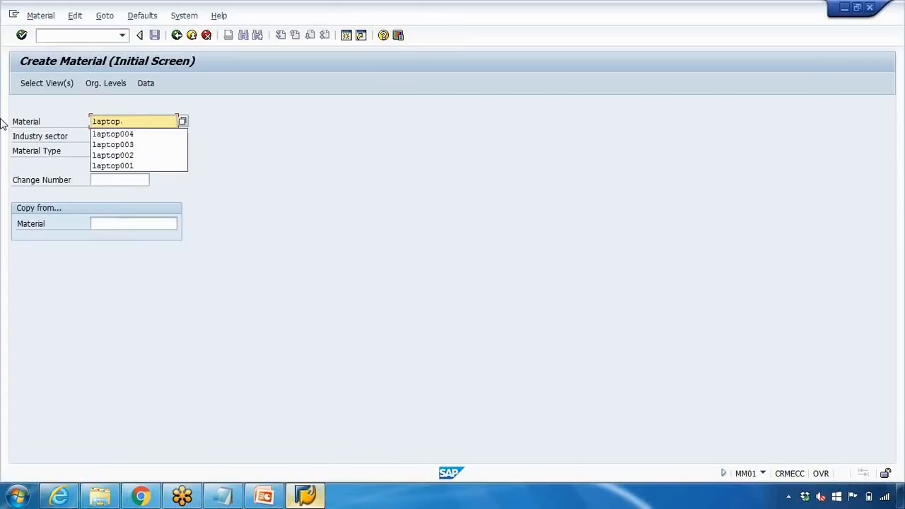
text(_dell_11)
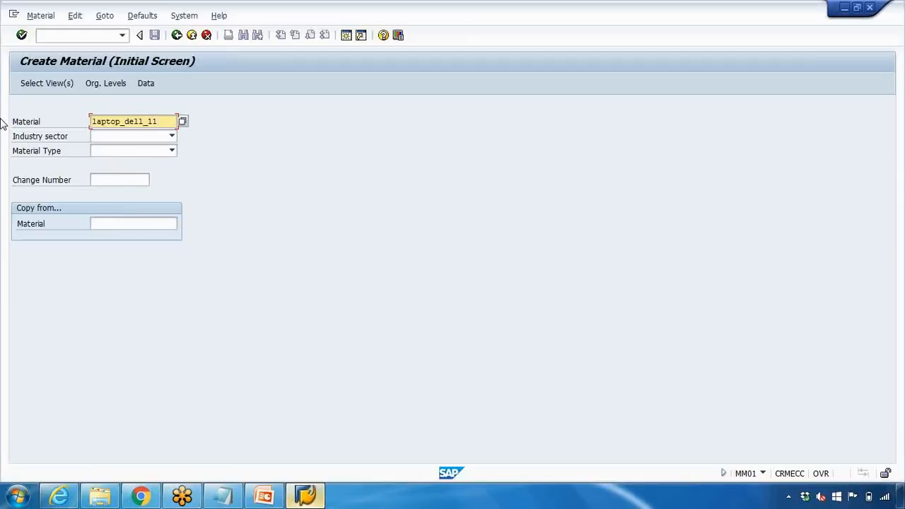
click(122, 139)
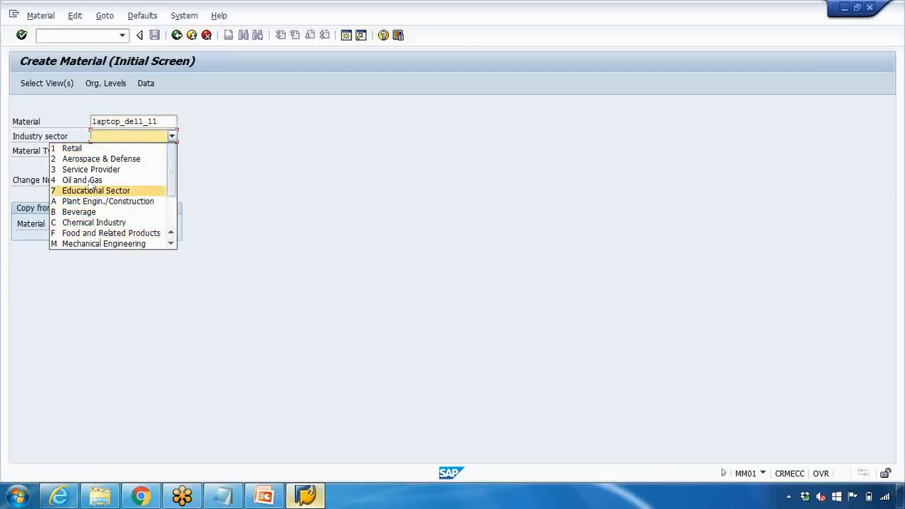
scroll(94, 187, down, 1)
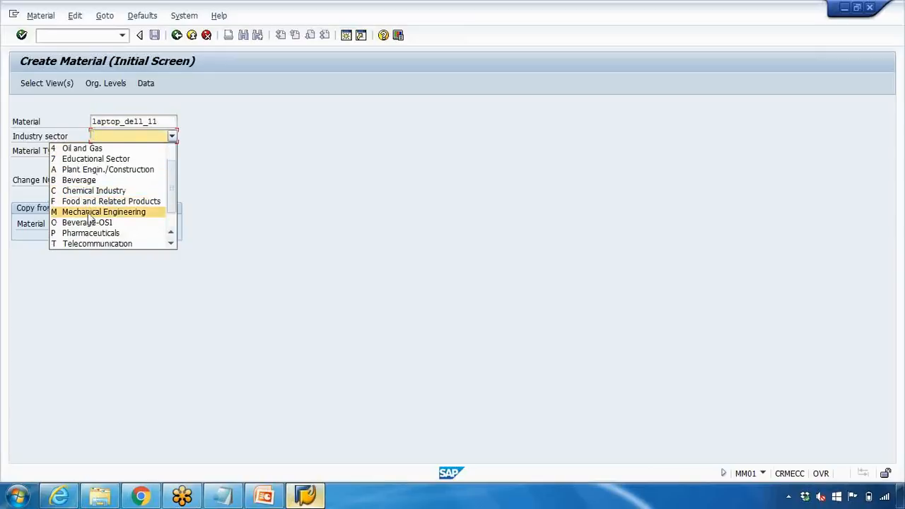
click(89, 213)
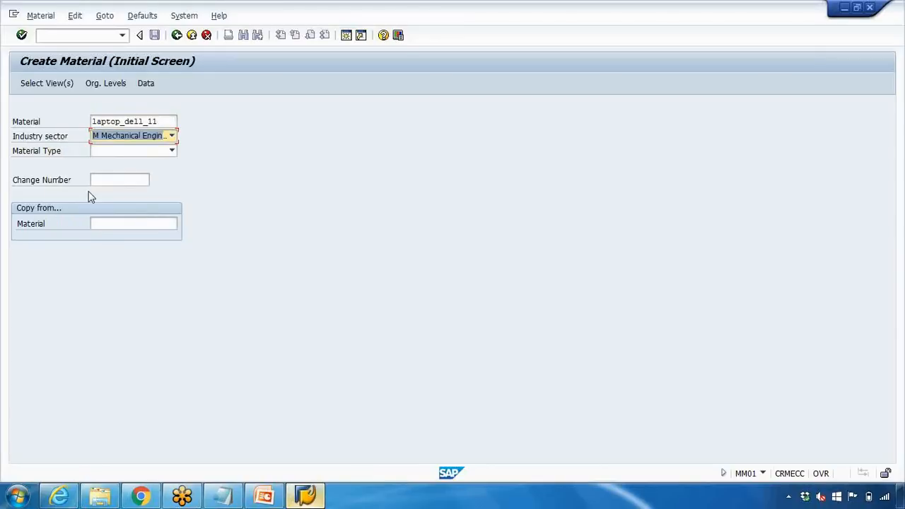
- Set the material type to FERT Finished product and continue to the view selection
click(114, 153)
click(114, 153)
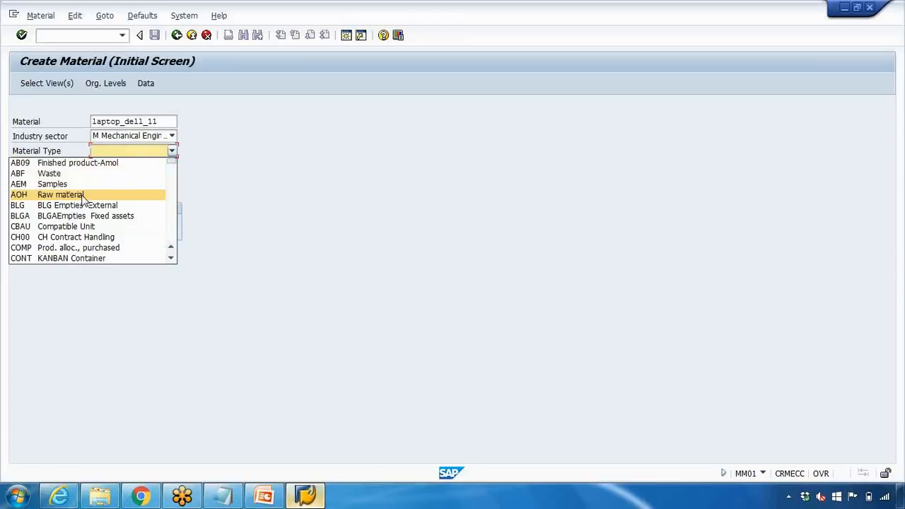
scroll(83, 198, down, 4)
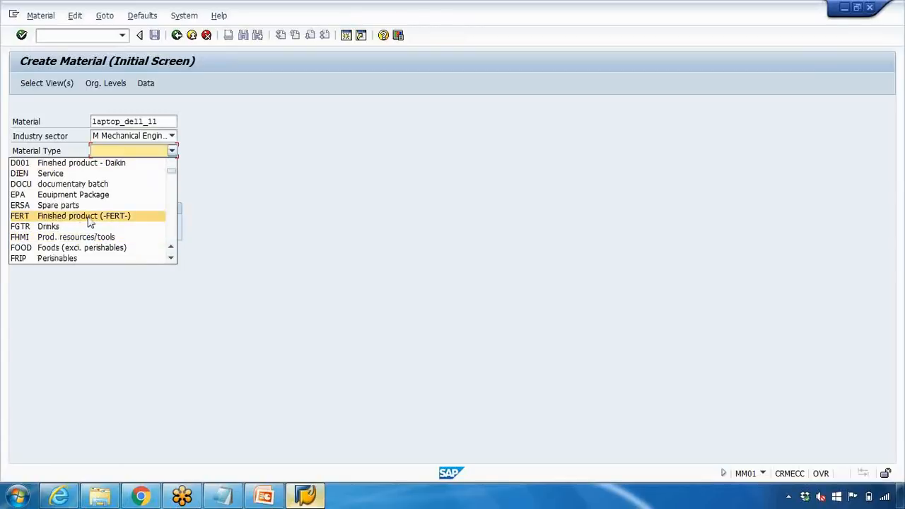
click(90, 216)
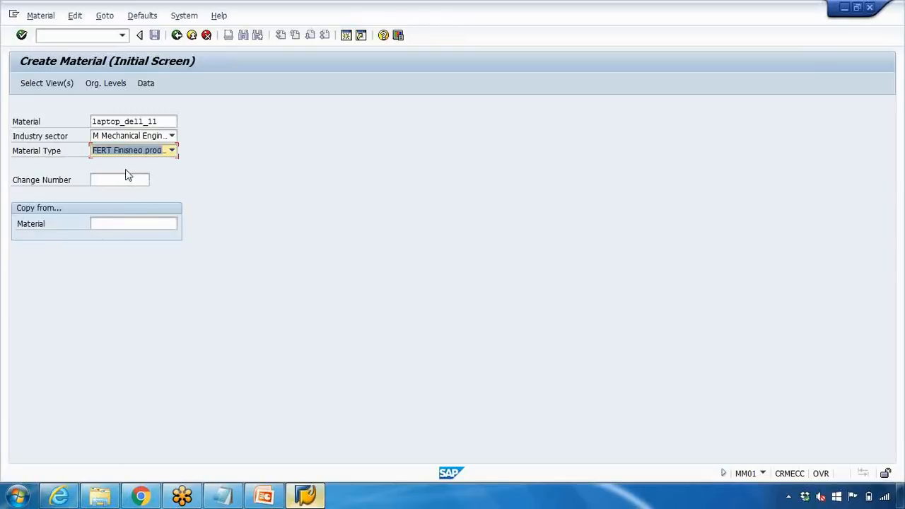
key(Return)
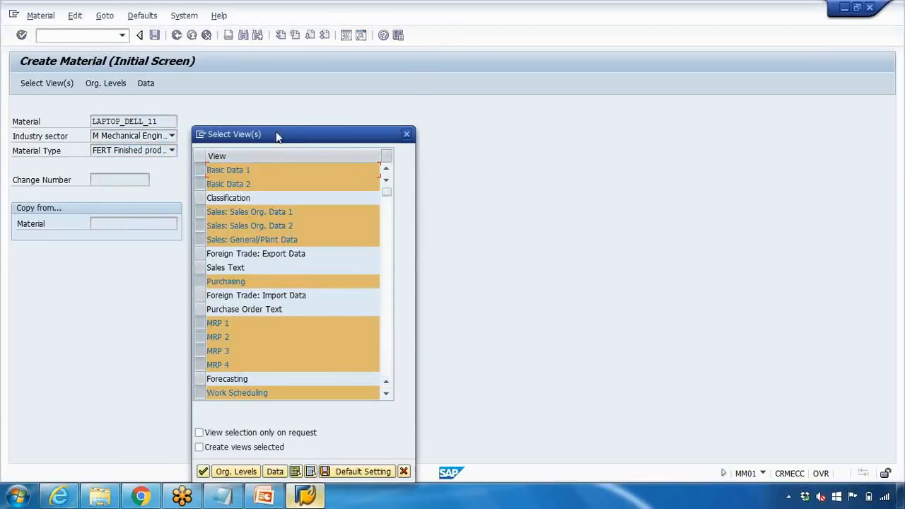
- Clear the preselected views and select Basic Data 1 and 2, Sales Org. Data 1 and 2, and Sales: General/Plant Data
drag(277, 136, 282, 68)
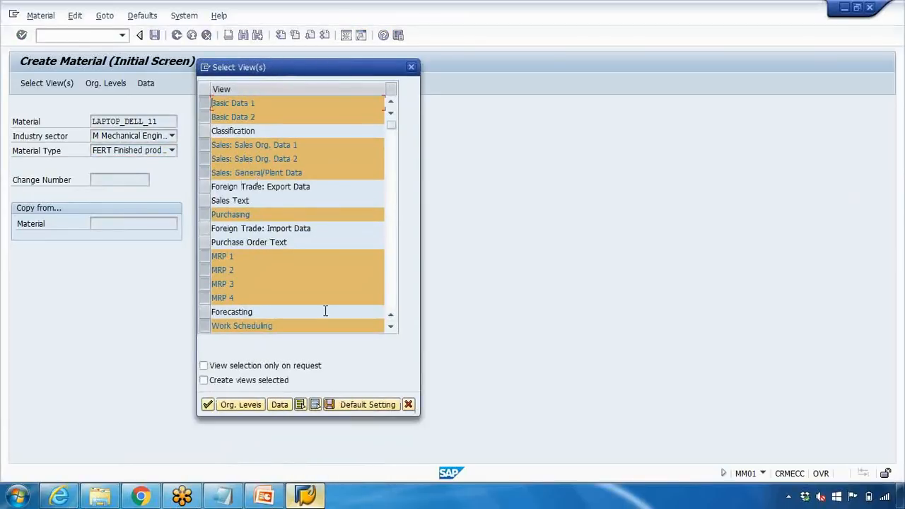
click(316, 404)
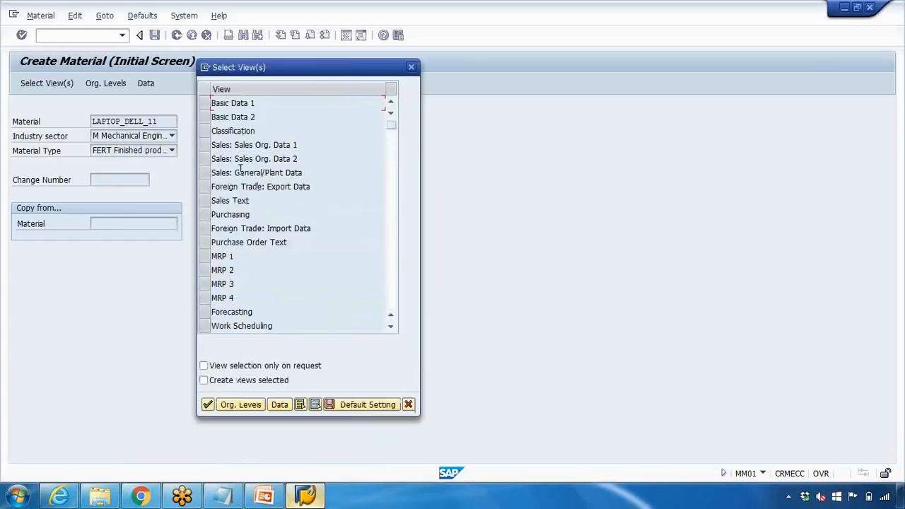
click(205, 103)
click(206, 117)
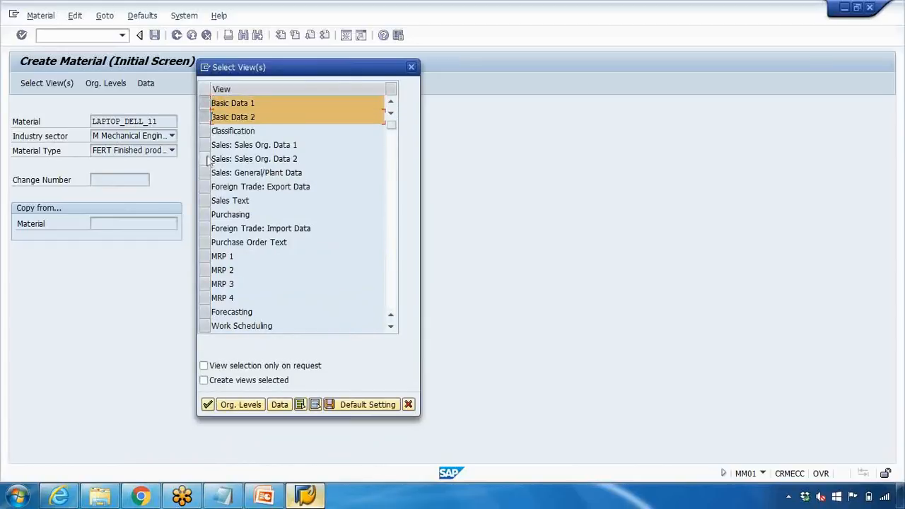
click(206, 145)
click(205, 159)
click(205, 173)
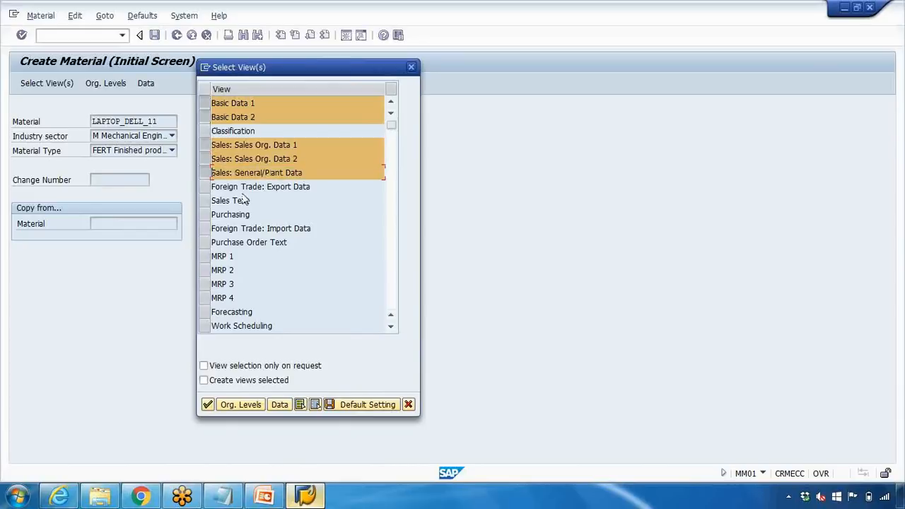
- Add the Sales Text, Purchasing, MRP 1 to MRP 4 and Work Scheduling views to the selection
click(205, 200)
click(205, 214)
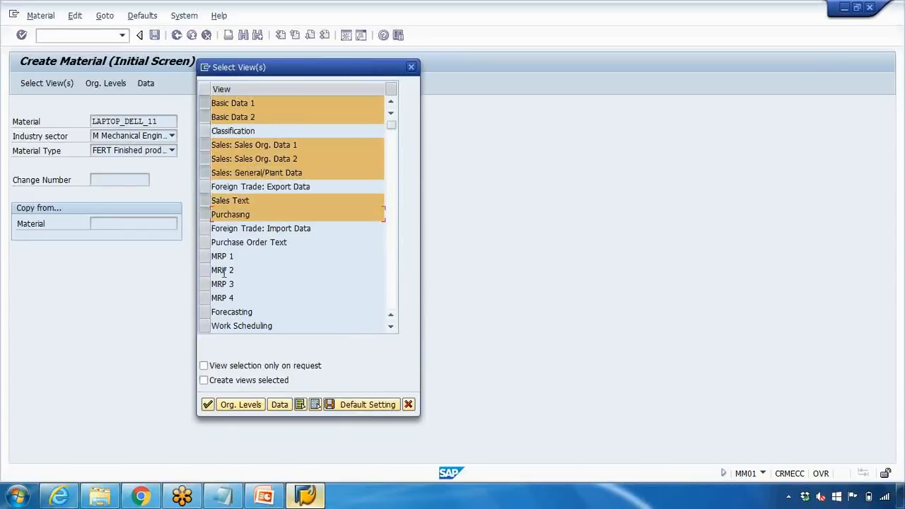
click(204, 256)
click(205, 270)
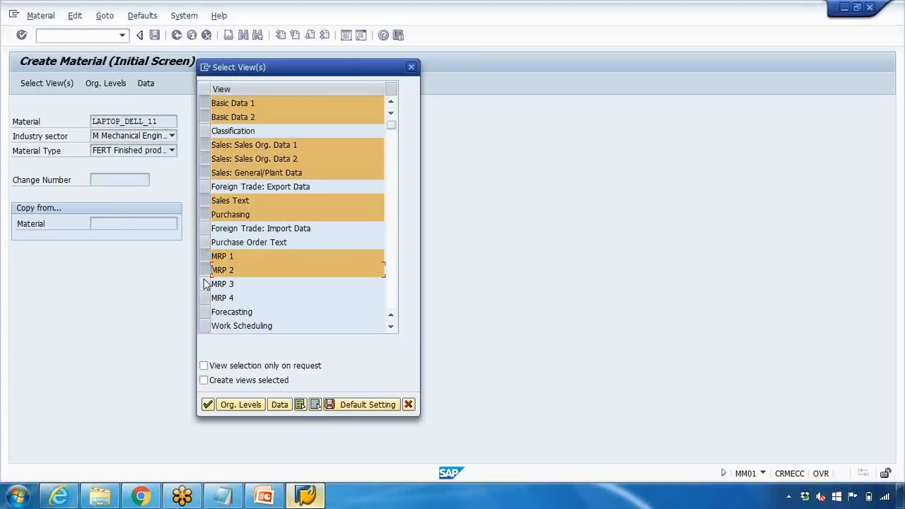
click(205, 284)
click(205, 297)
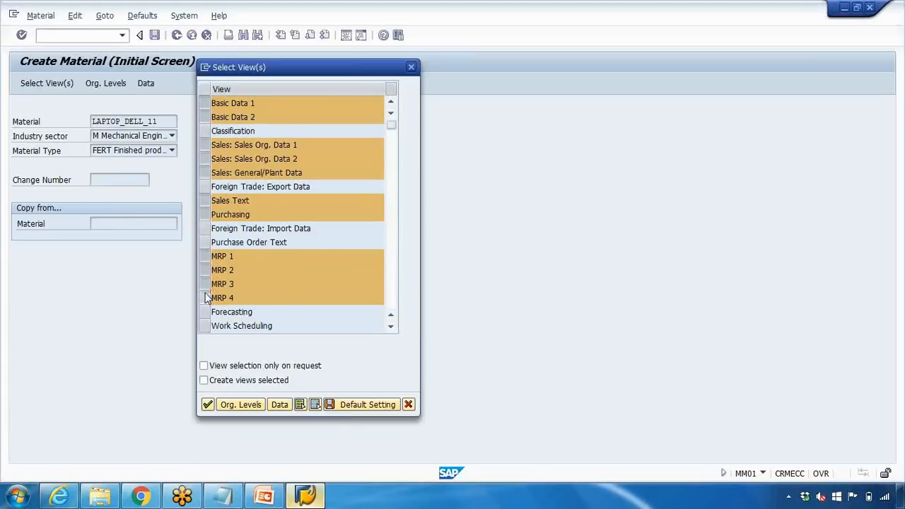
scroll(205, 298, down, 2)
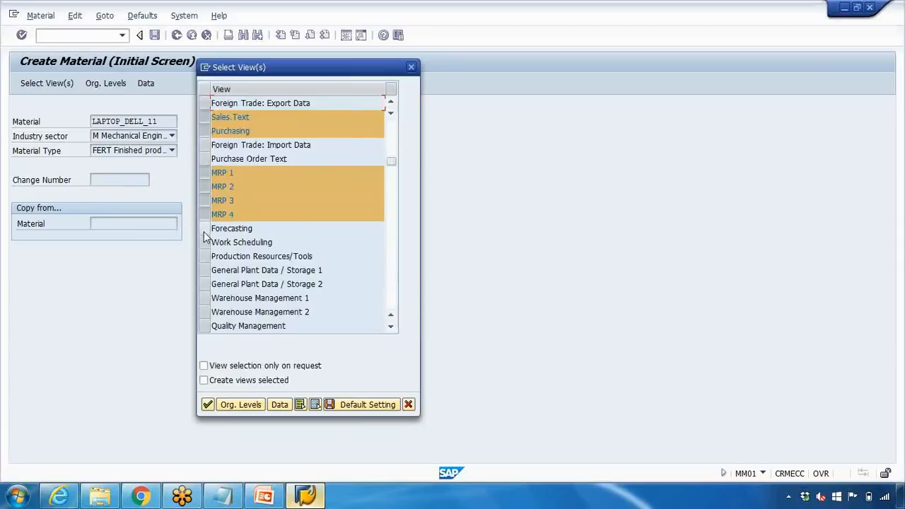
click(204, 242)
- Add the Accounting 1, Accounting 2, Costing 1 and Costing 2 views to the selection
scroll(205, 280, down, 1)
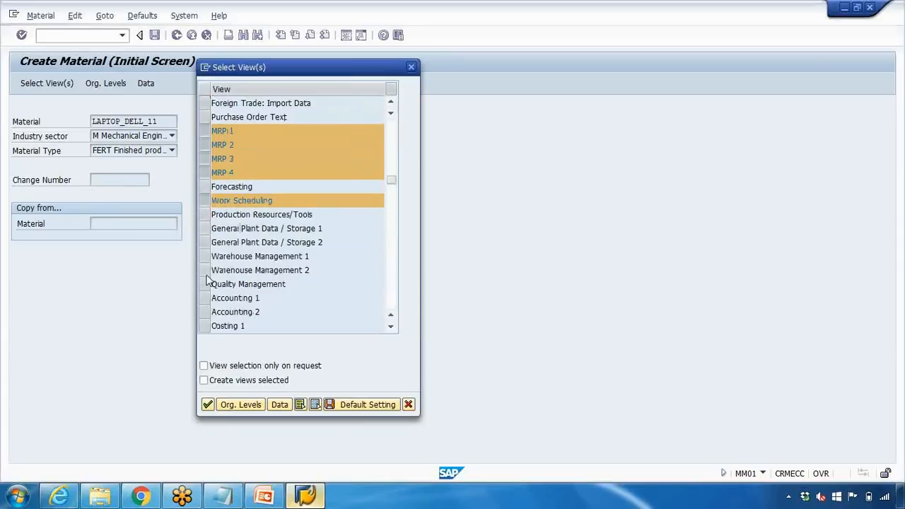
scroll(207, 281, down, 1)
click(205, 257)
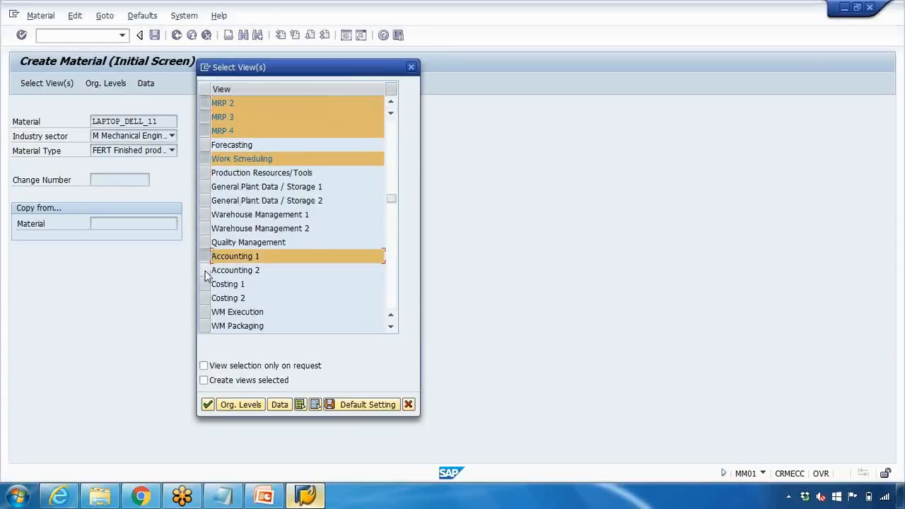
click(206, 273)
click(206, 285)
click(206, 298)
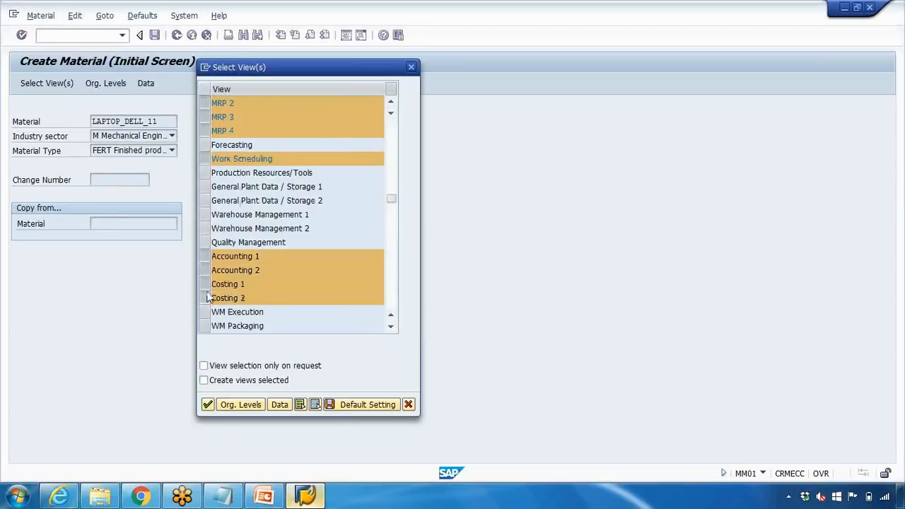
- Save the selected views as the default setting and continue to the organizational levels
scroll(208, 297, up, 1)
scroll(207, 297, up, 1)
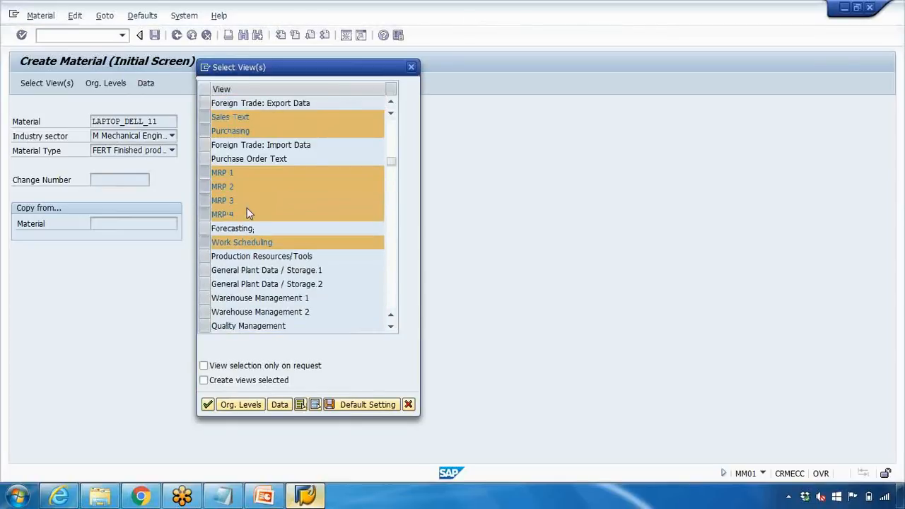
scroll(248, 208, up, 1)
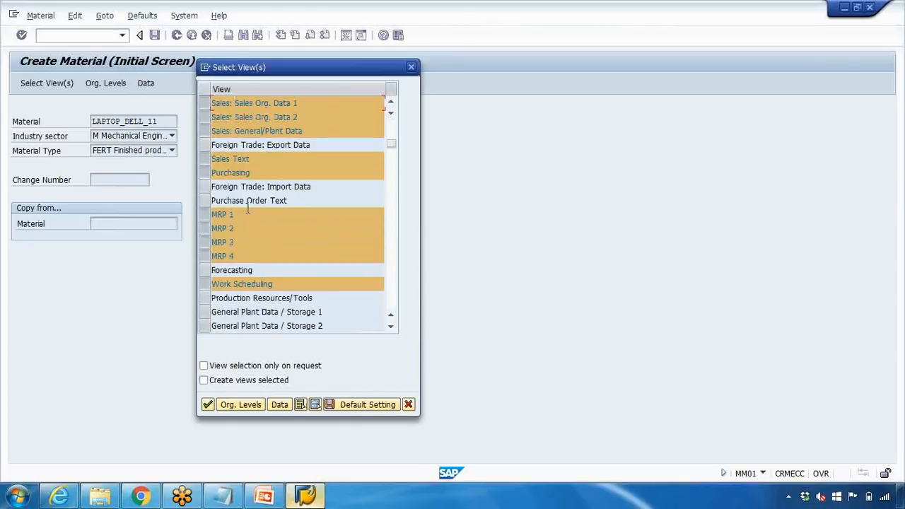
click(357, 406)
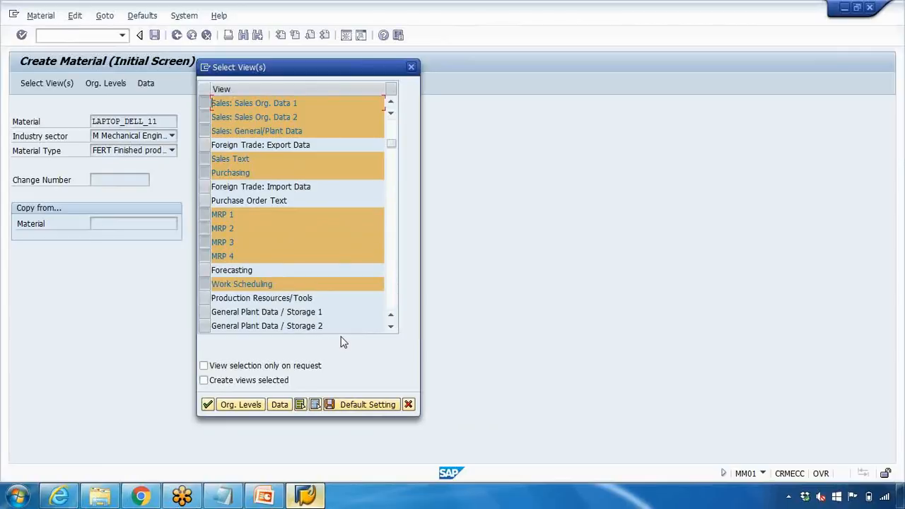
click(367, 408)
key(Return)
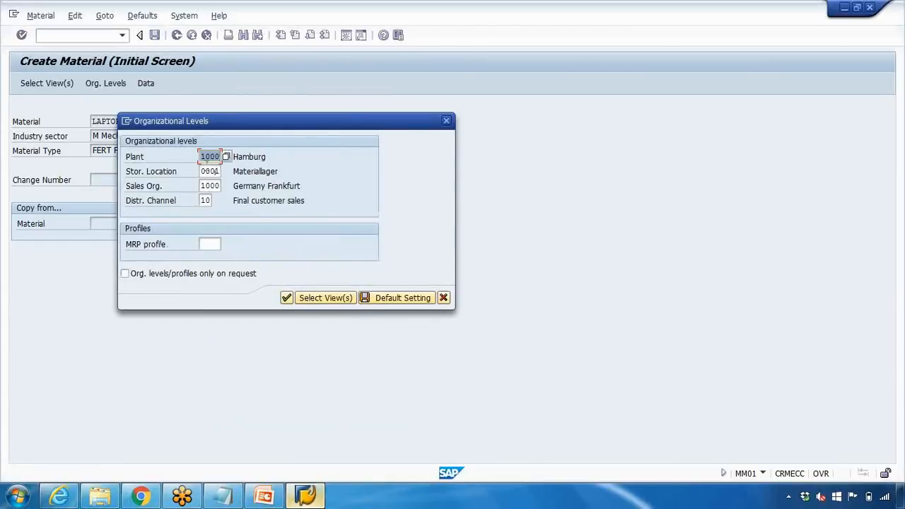
double_click(211, 157)
double_click(209, 171)
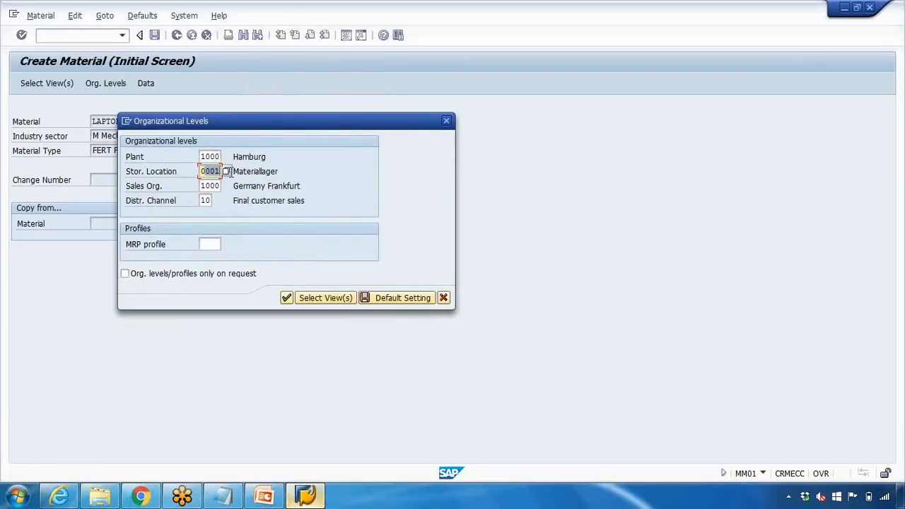
double_click(206, 185)
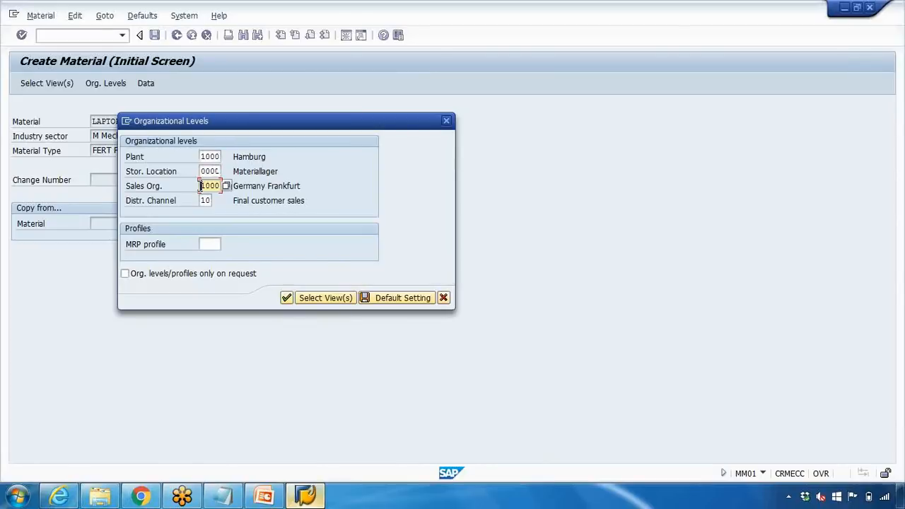
double_click(203, 201)
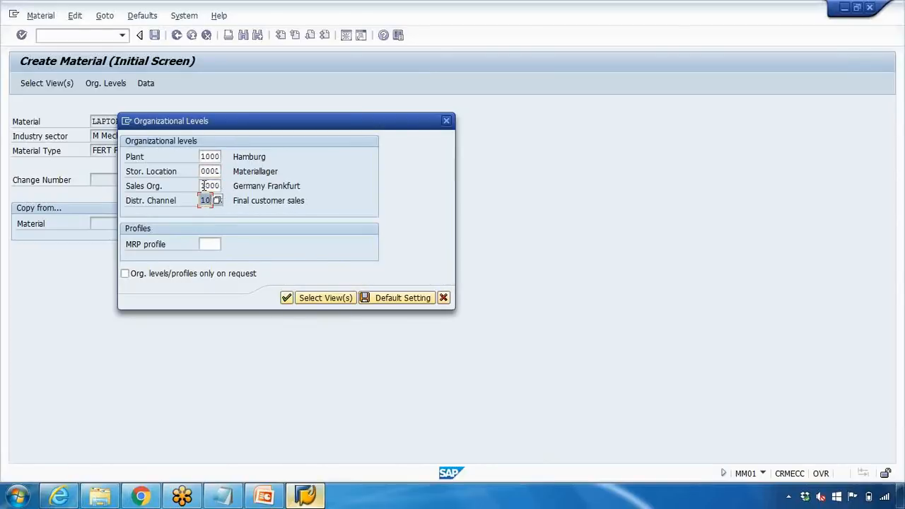
double_click(203, 185)
double_click(205, 201)
- Clear the plant in the organizational levels and reselect plant 1000 from the possible entries
double_click(206, 157)
key(BackSpace)
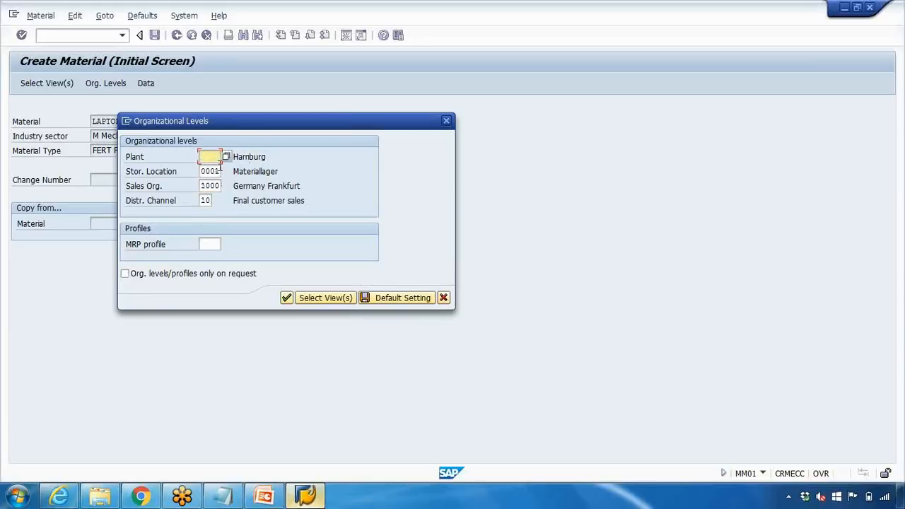
key(Return)
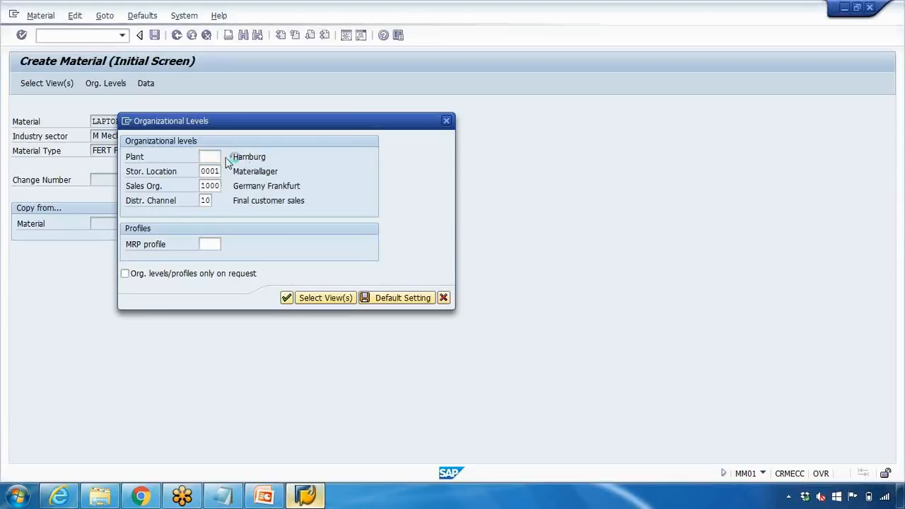
scroll(166, 344, down, 3)
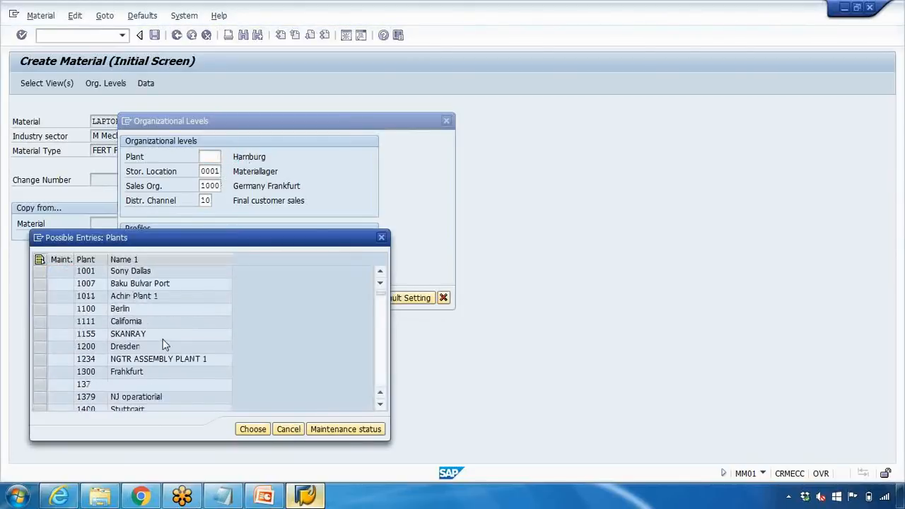
scroll(49, 282, up, 1)
click(42, 296)
click(249, 430)
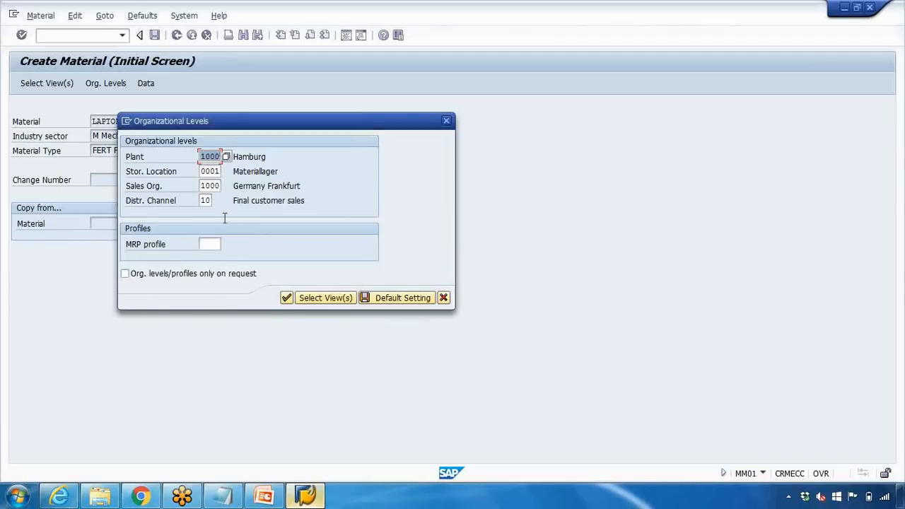
- Save the organizational levels as the default setting and continue to the material's Basic data 1 view
click(203, 171)
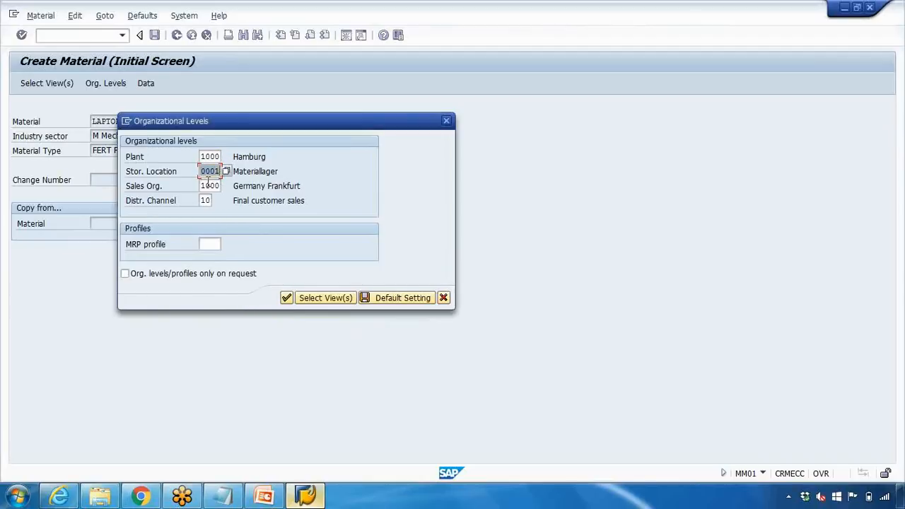
click(208, 185)
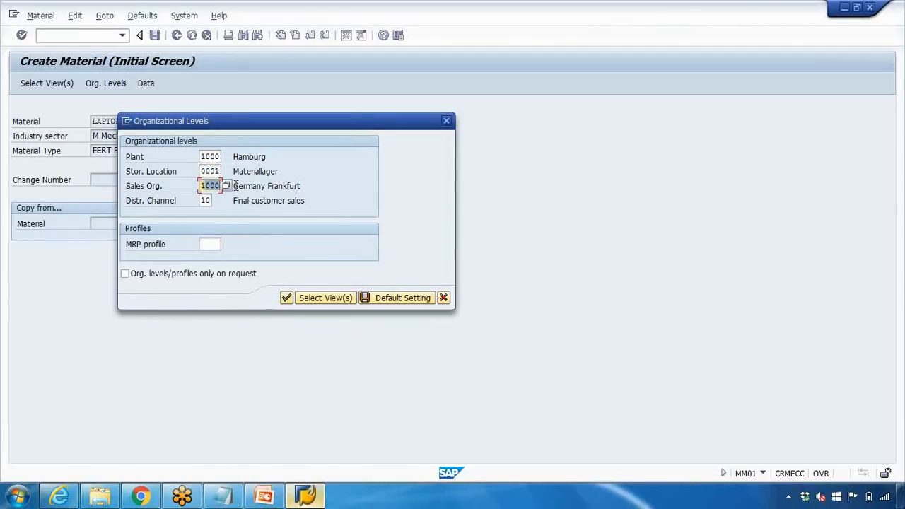
click(406, 300)
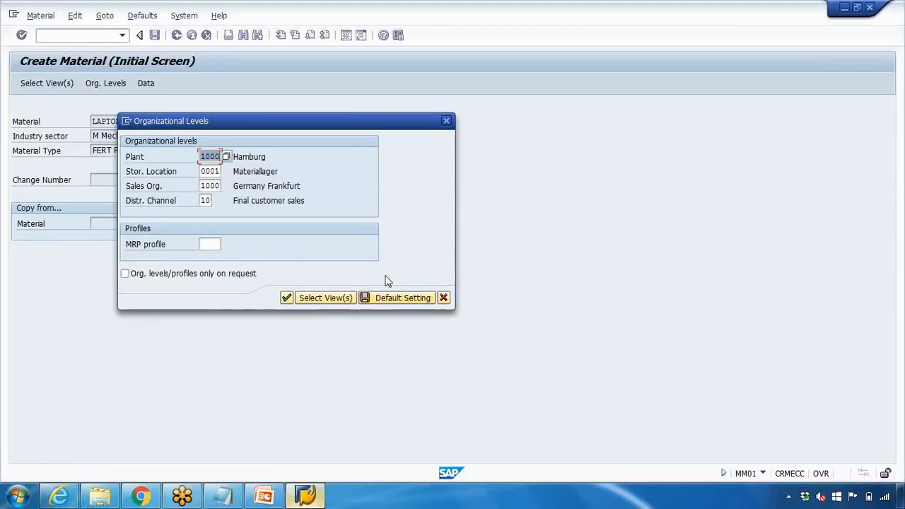
click(286, 299)
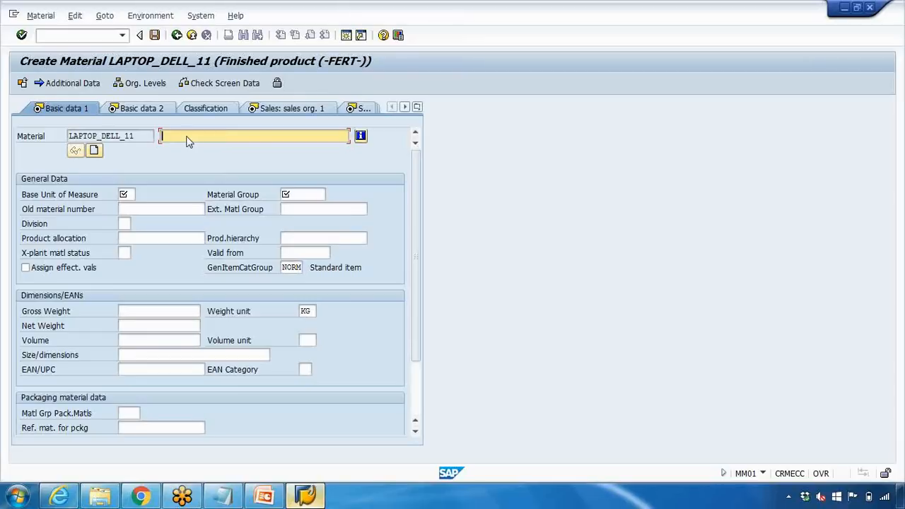
- Enter Laptop Dell 11" as the material description
key(BackSpace)
key(BackSpace)
key(BackSpace)
text(Laptop)
- Set the base unit of measure to EA (Each) from the list of measurement units
click(127, 196)
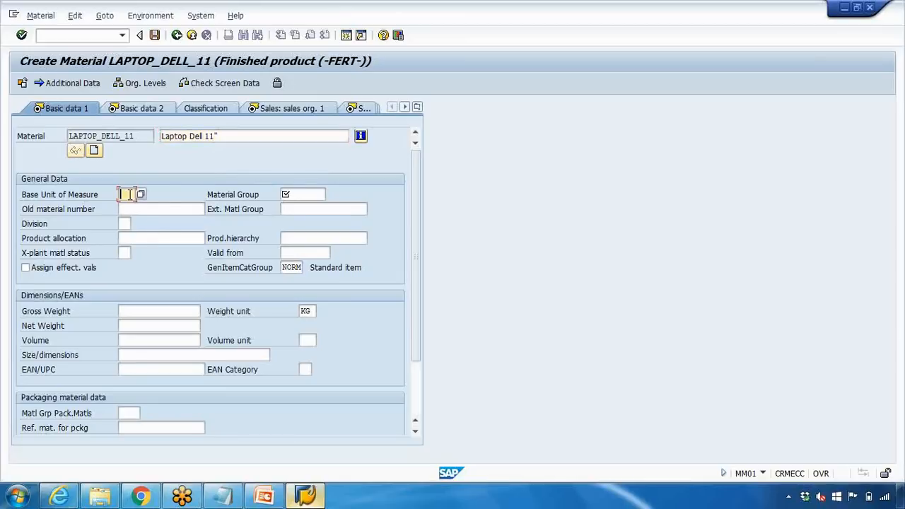
click(141, 195)
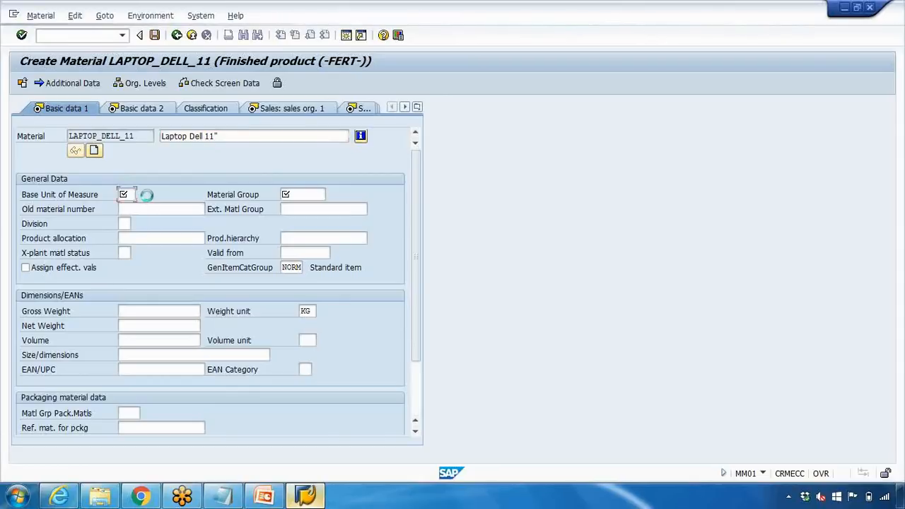
scroll(152, 204, down, 15)
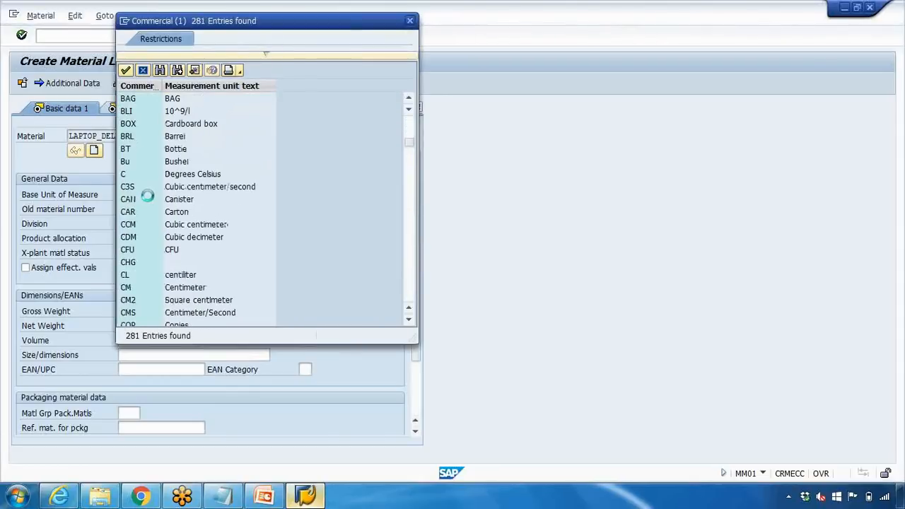
scroll(157, 210, down, 3)
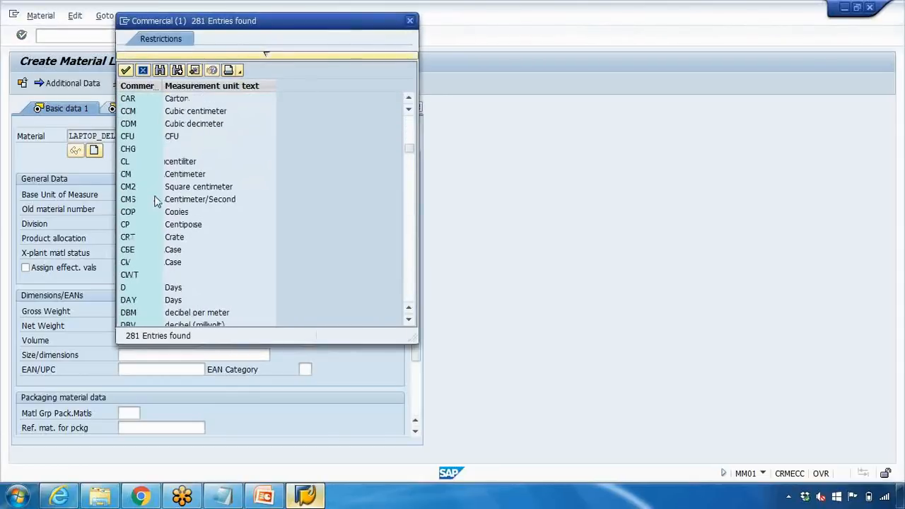
scroll(157, 202, down, 3)
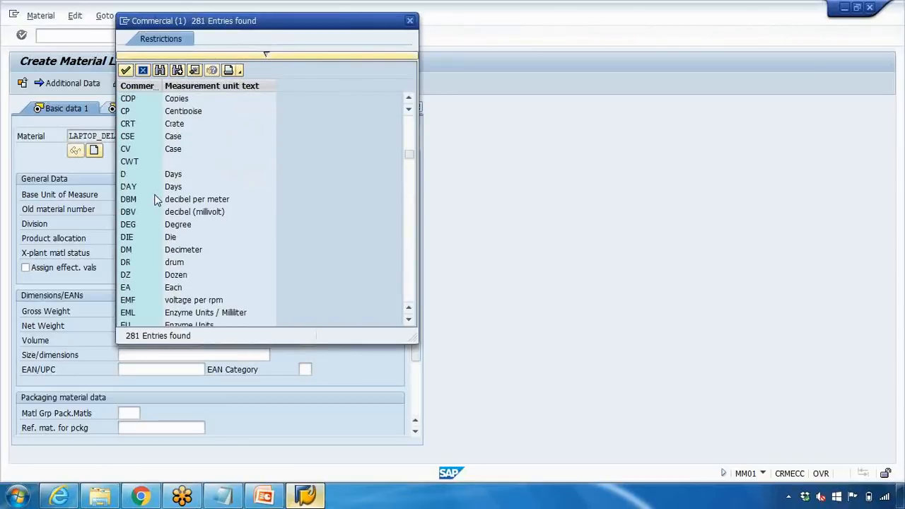
scroll(157, 201, down, 2)
double_click(161, 212)
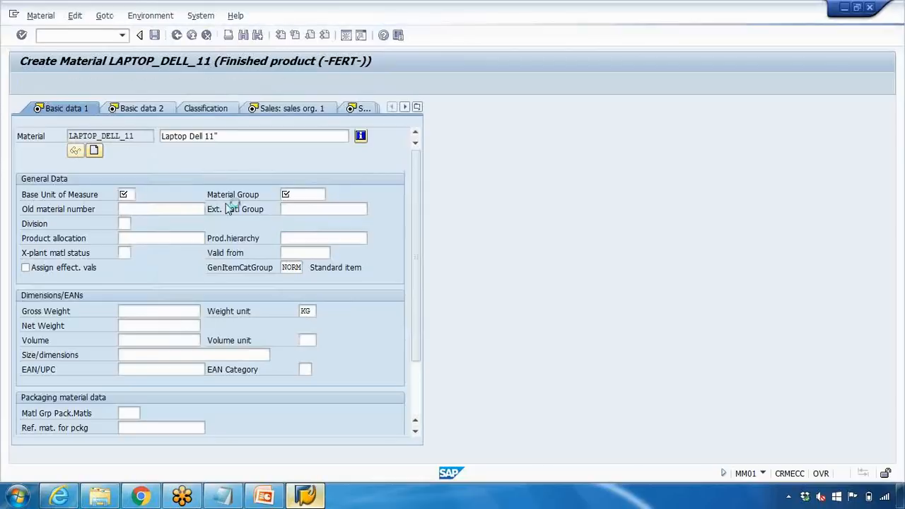
- Set the material group to 00103 (Electronics) from the list of material groups
click(298, 194)
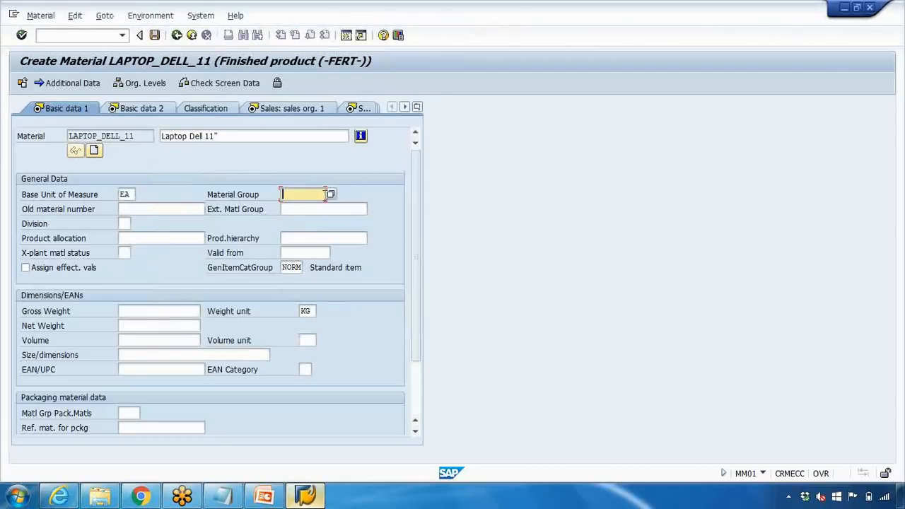
click(331, 196)
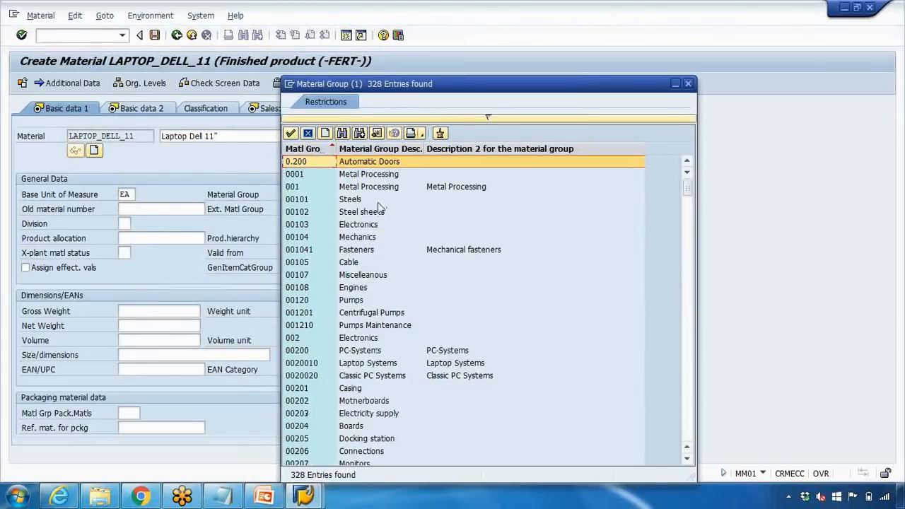
click(348, 225)
double_click(348, 225)
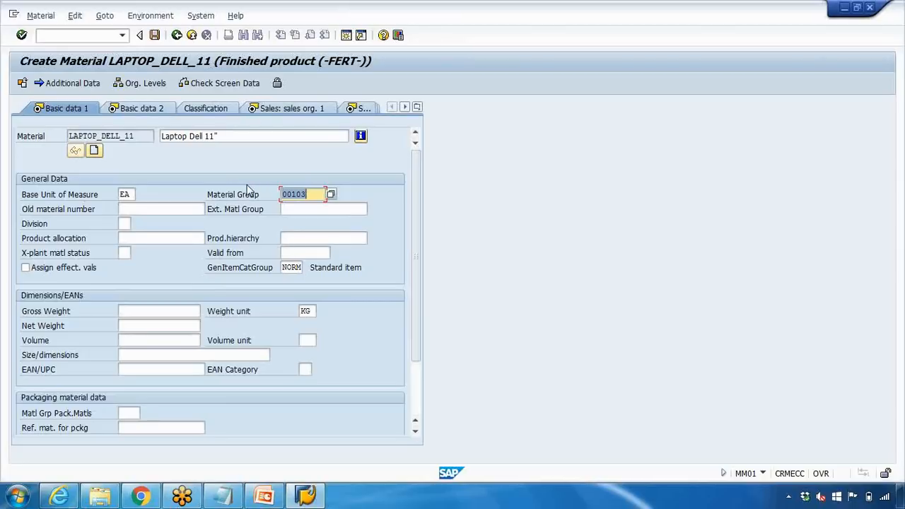
- Confirm Basic data 1, return to it, clear the material group and try to continue without one
key(Return)
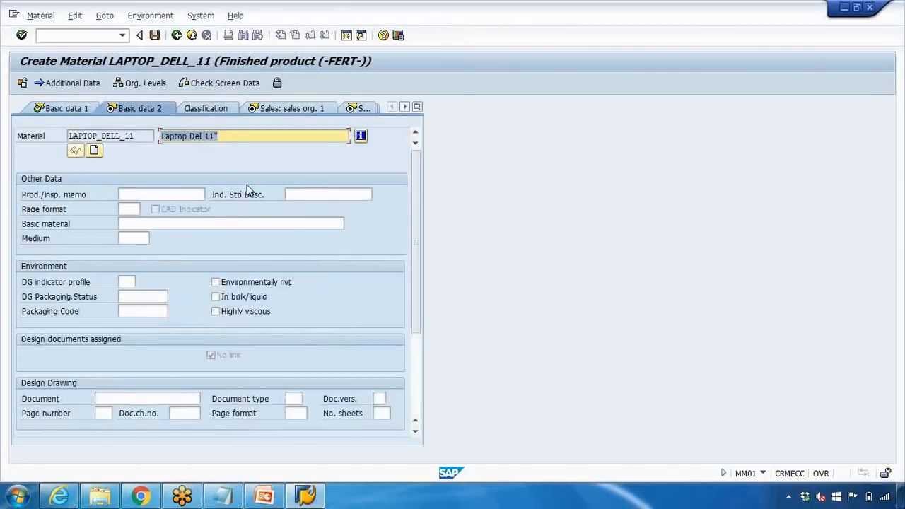
click(67, 108)
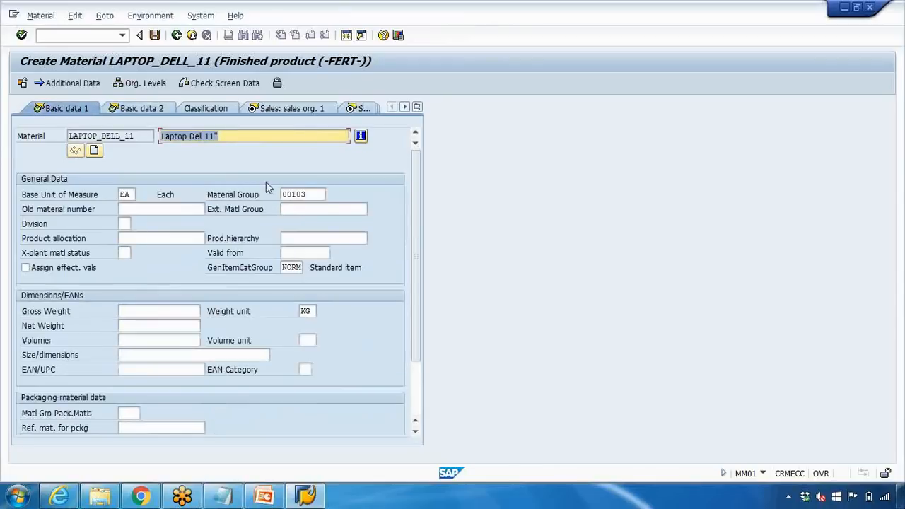
double_click(308, 189)
key(BackSpace)
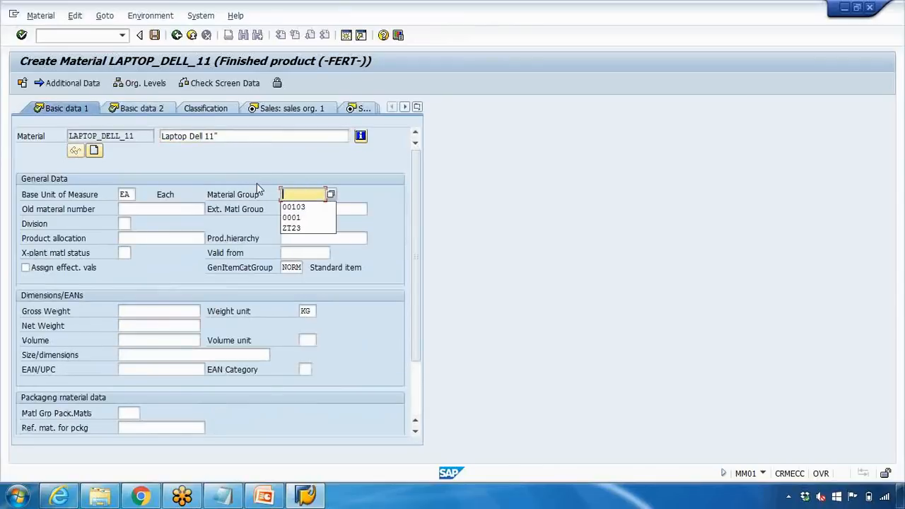
key(Escape)
click(301, 210)
click(291, 195)
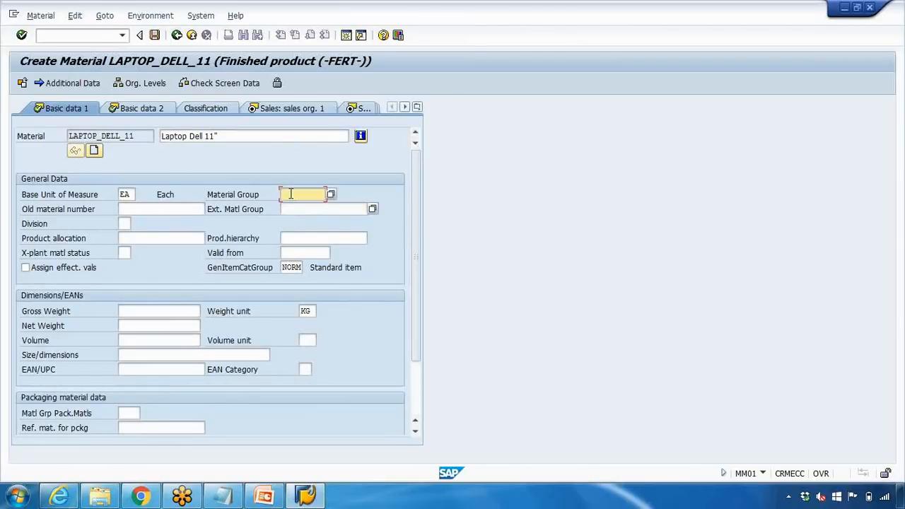
click(292, 208)
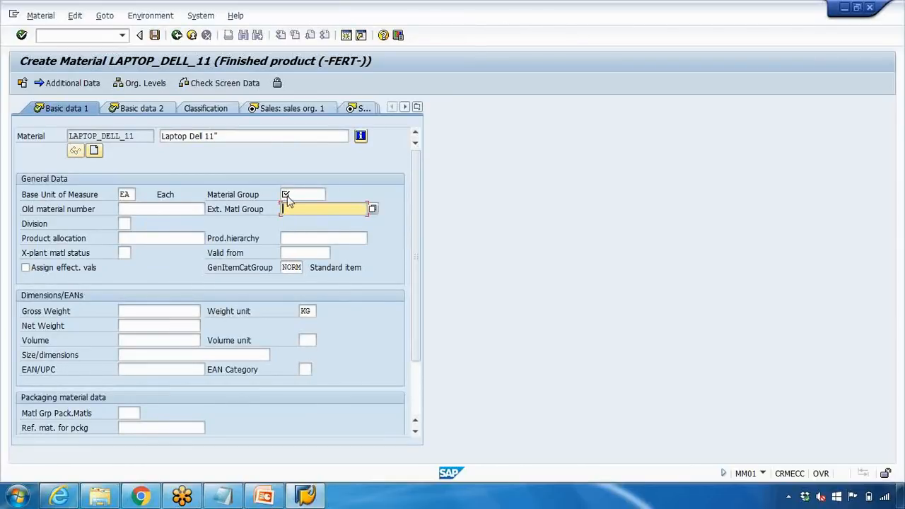
click(210, 161)
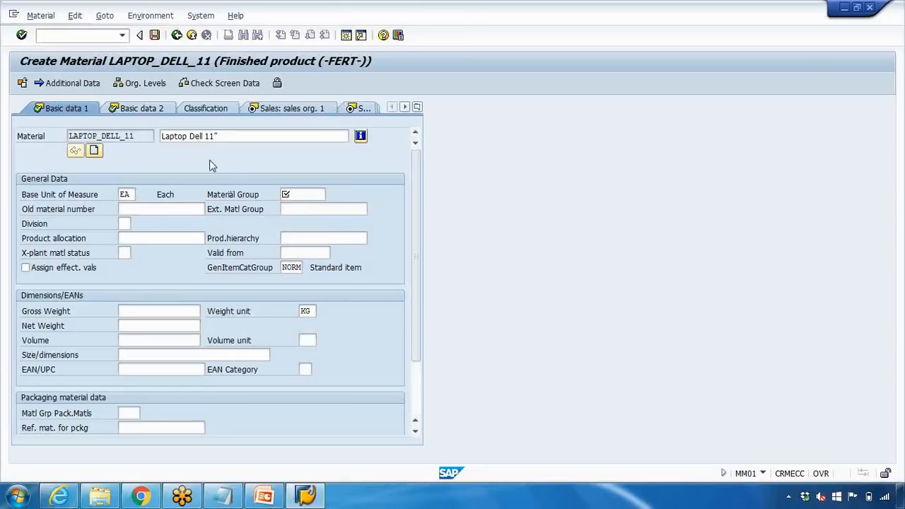
key(Return)
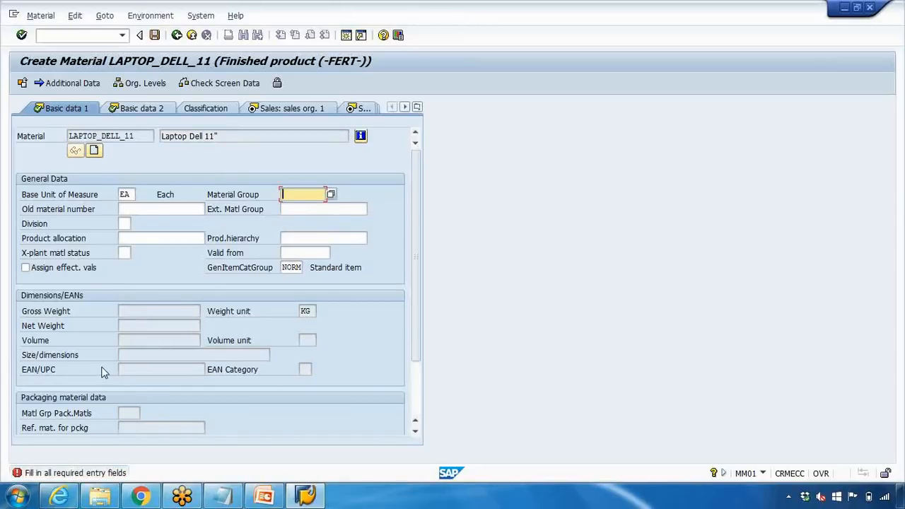
- Fill the emptied material group again with 00103 (Electronics)
click(330, 193)
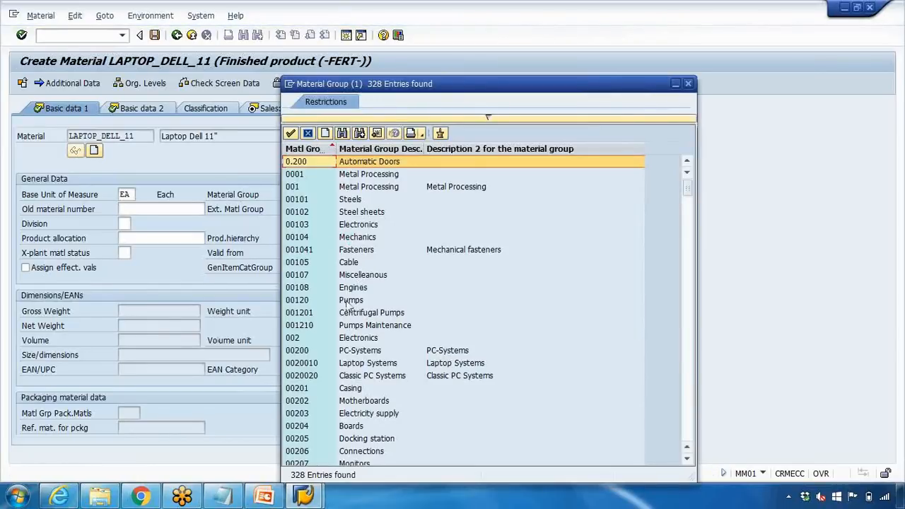
click(354, 227)
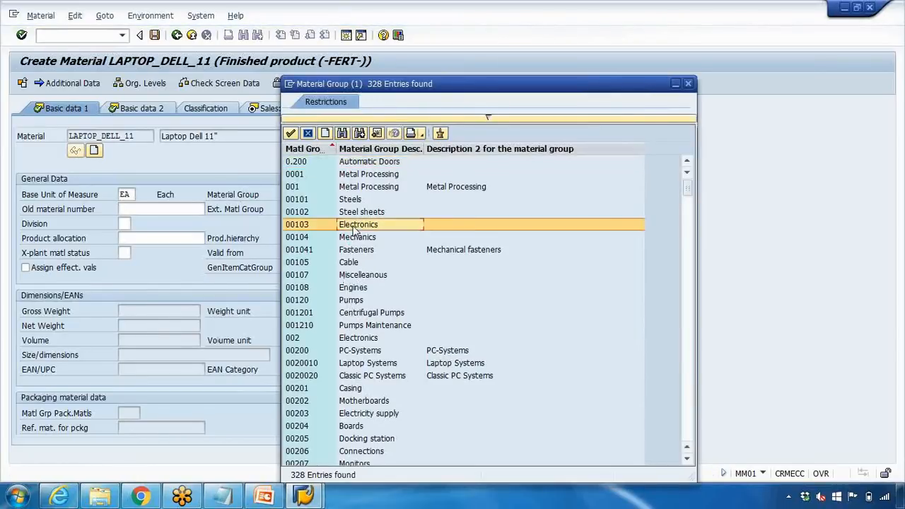
double_click(356, 226)
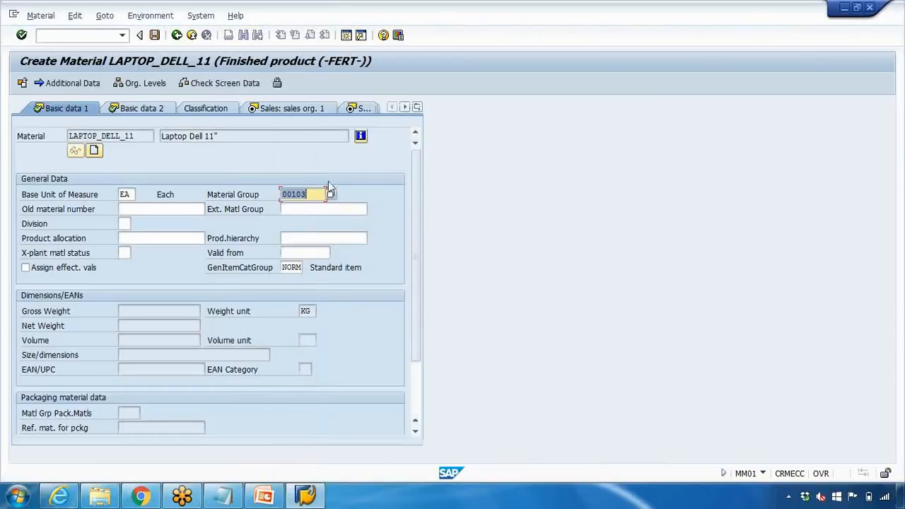
click(417, 107)
click(417, 107)
click(418, 108)
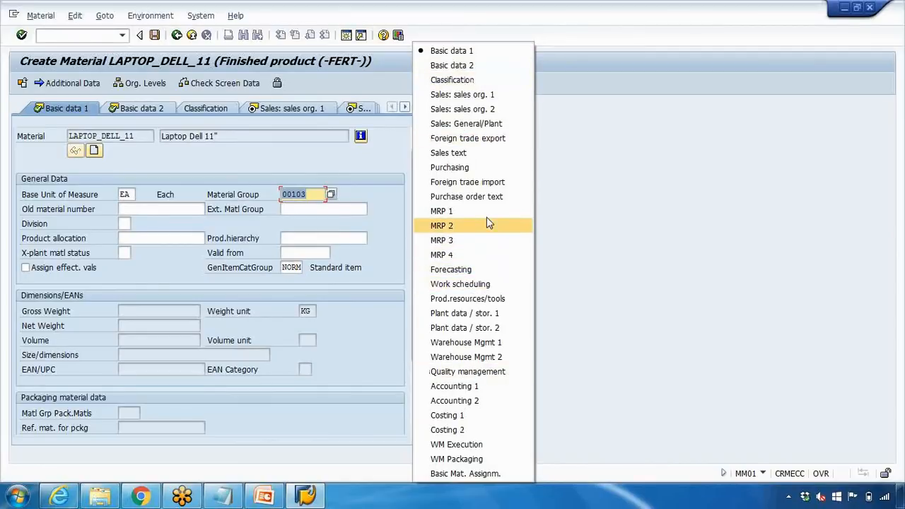
click(566, 215)
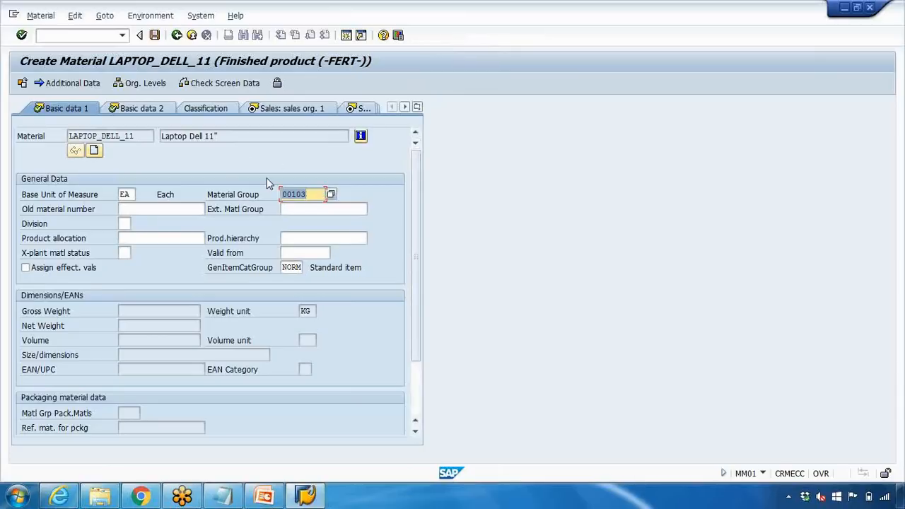
- Confirm Basic data 1 and 2 and Sales: sales org. 1 to reach the tax data for the material
key(Return)
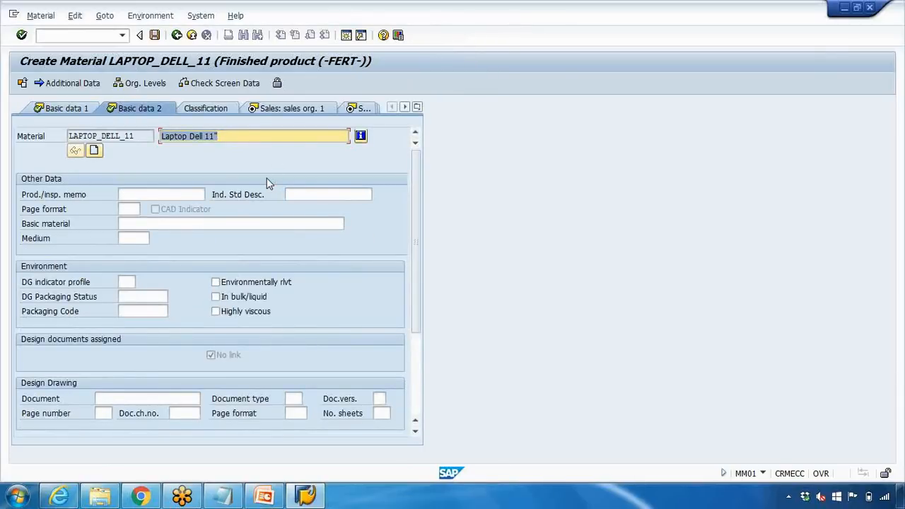
key(Return)
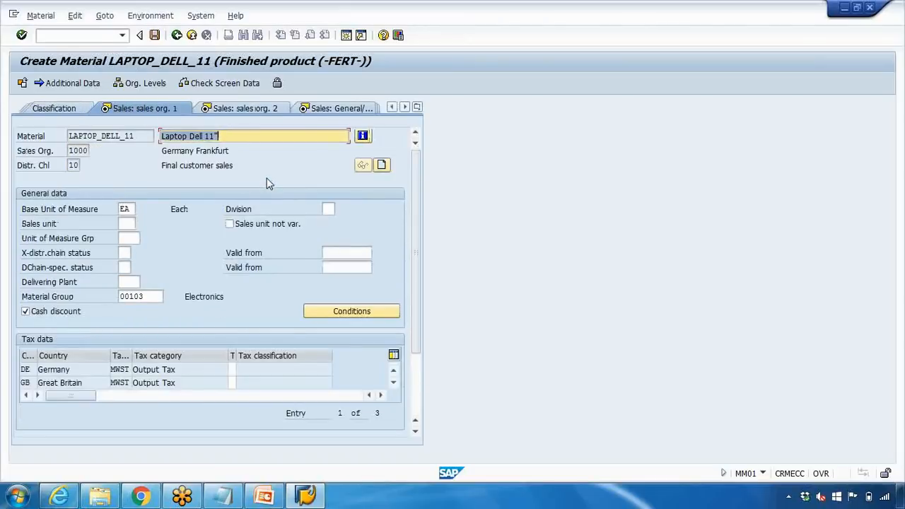
key(Return)
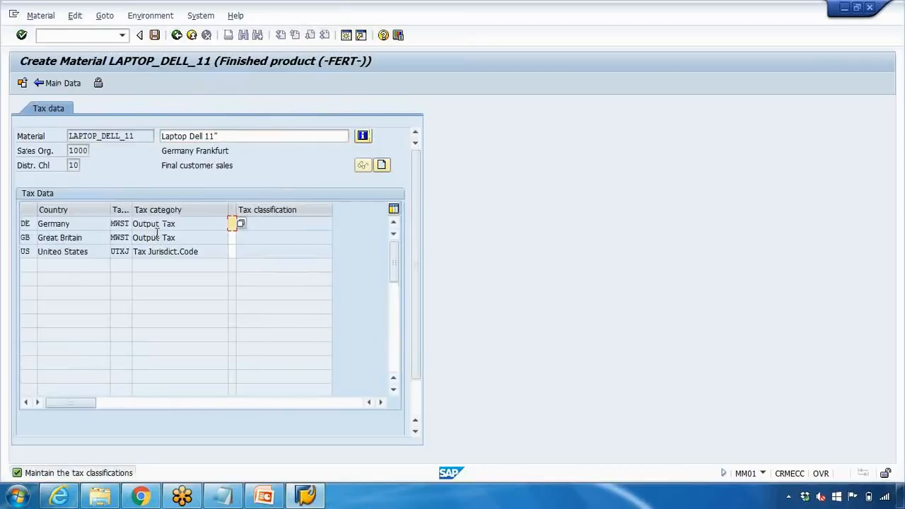
- Set the tax classification to 1 (Full Tax) for Germany, Great Britain and the United States, and confirm Sales: sales org. 1
click(240, 224)
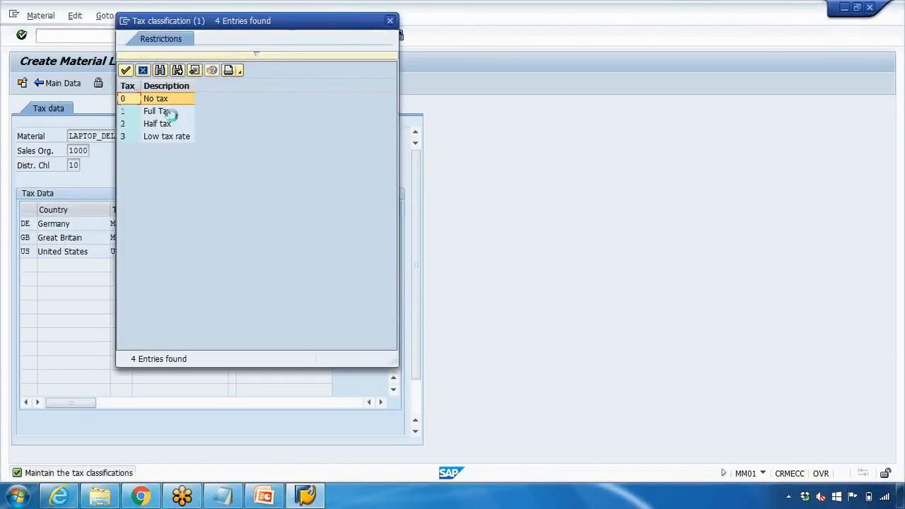
click(173, 113)
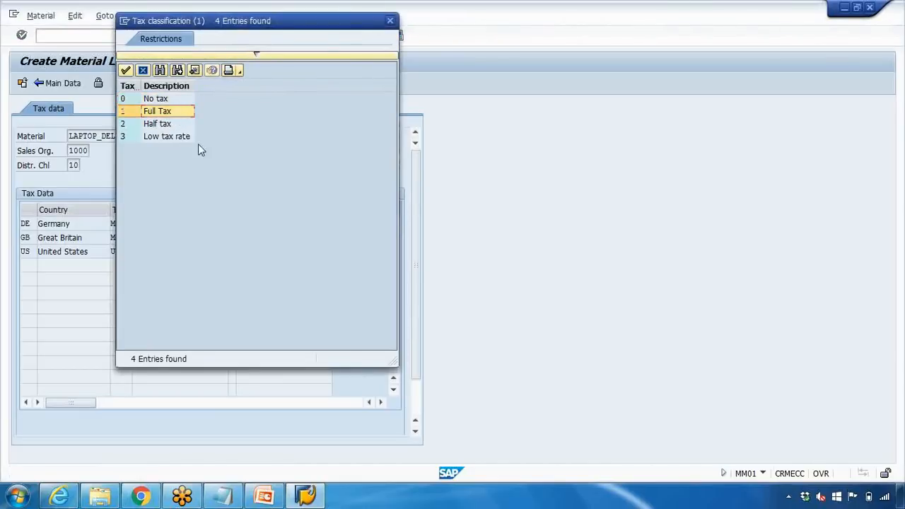
double_click(168, 113)
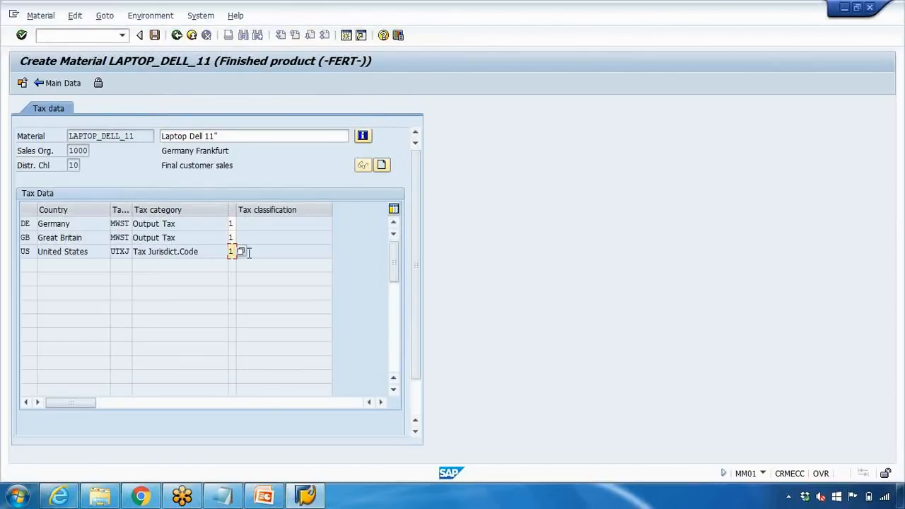
key(Return)
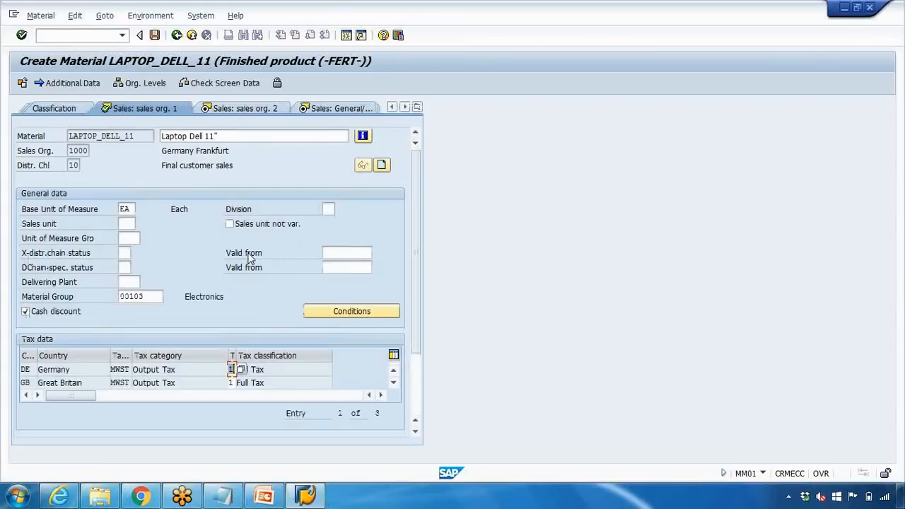
key(Return)
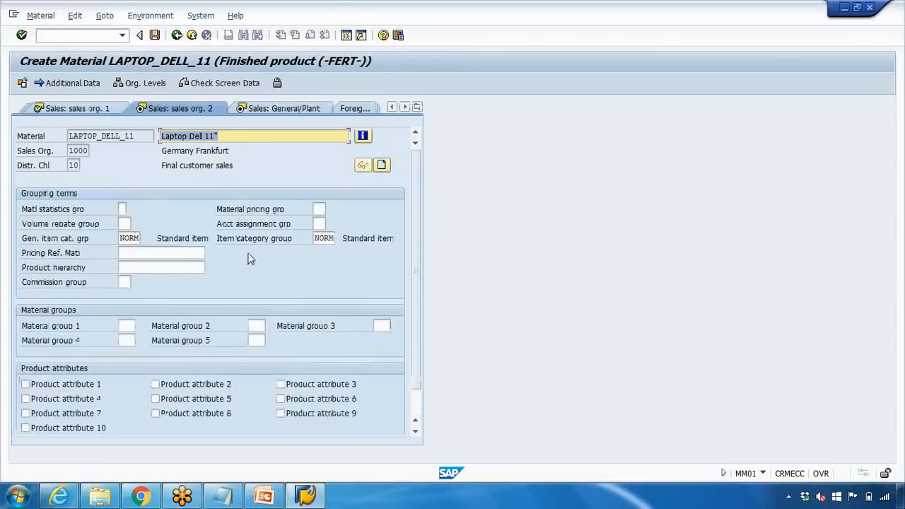
- Check the item category group NORM under the grouping terms and confirm Sales: sales org. 2 with it
click(320, 239)
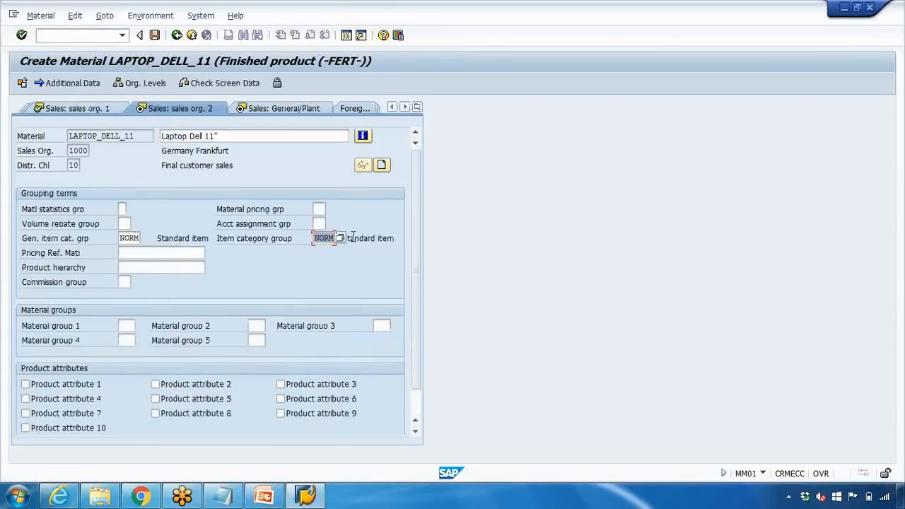
click(326, 247)
click(330, 239)
double_click(333, 239)
key(Return)
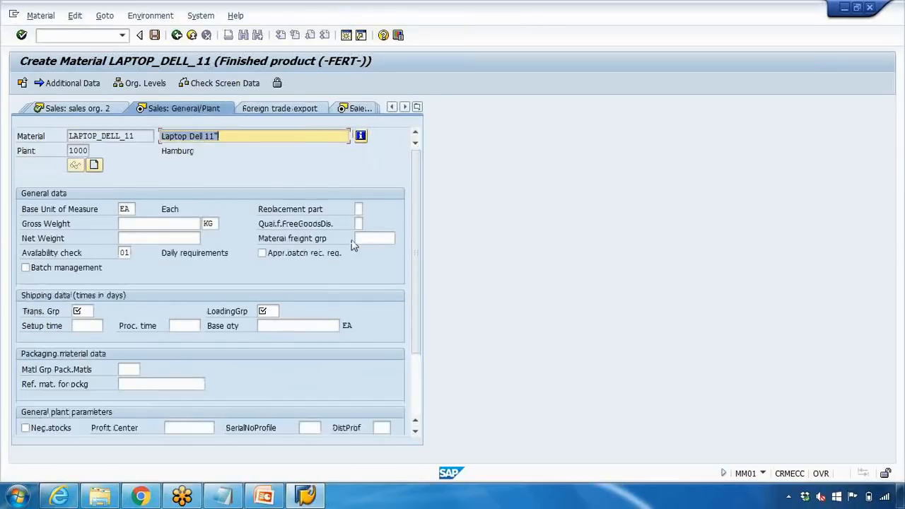
- Set the transportation group to 0001 (On palettes) and the loading group to 0001 (Crane), and continue to Sales text
click(88, 311)
click(99, 312)
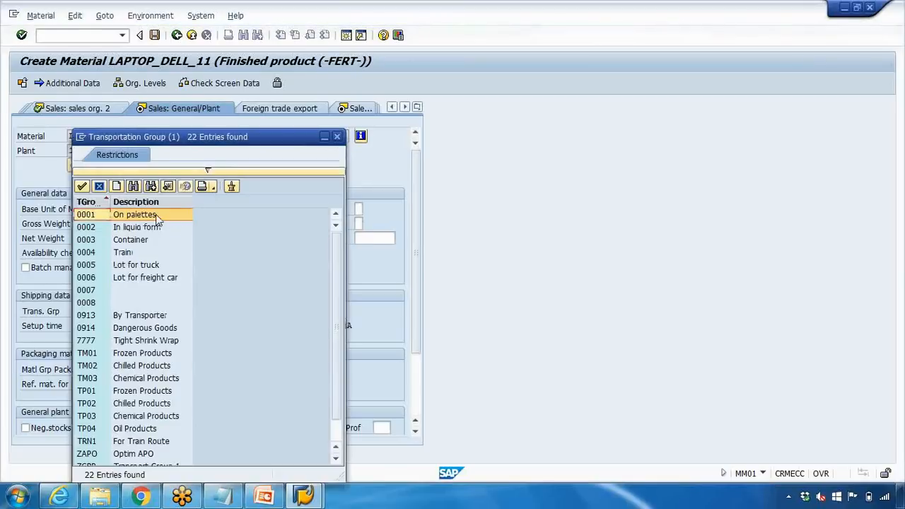
key(Escape)
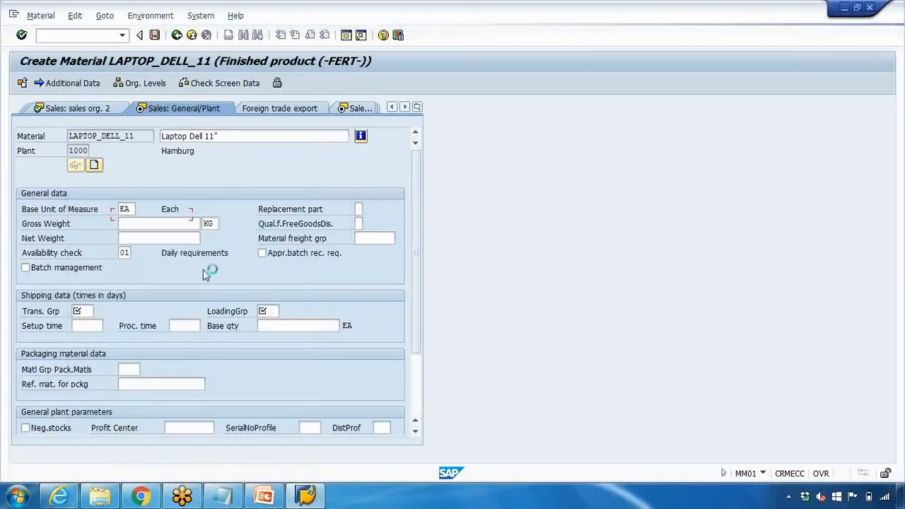
click(271, 312)
click(284, 312)
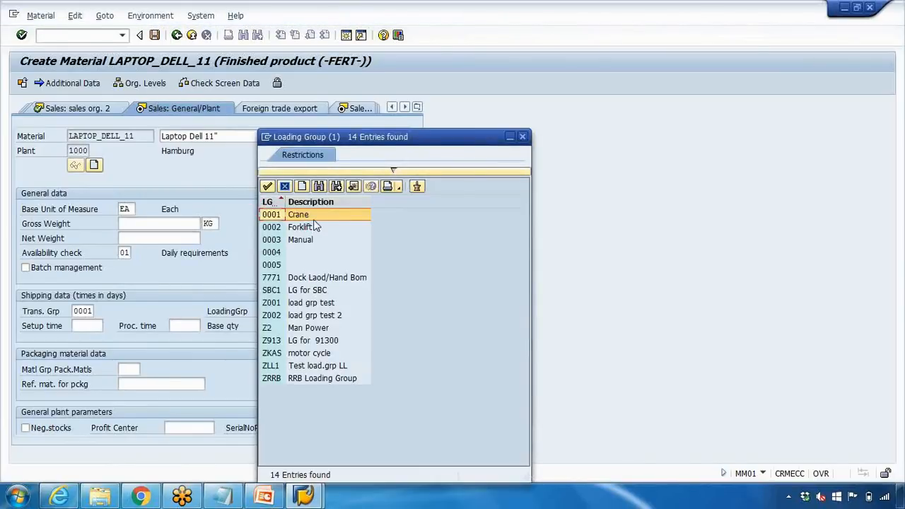
double_click(300, 215)
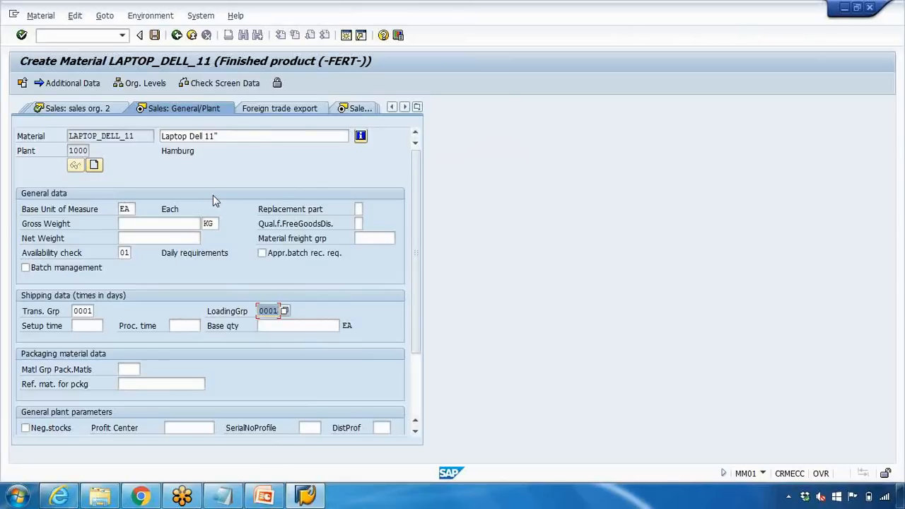
key(Return)
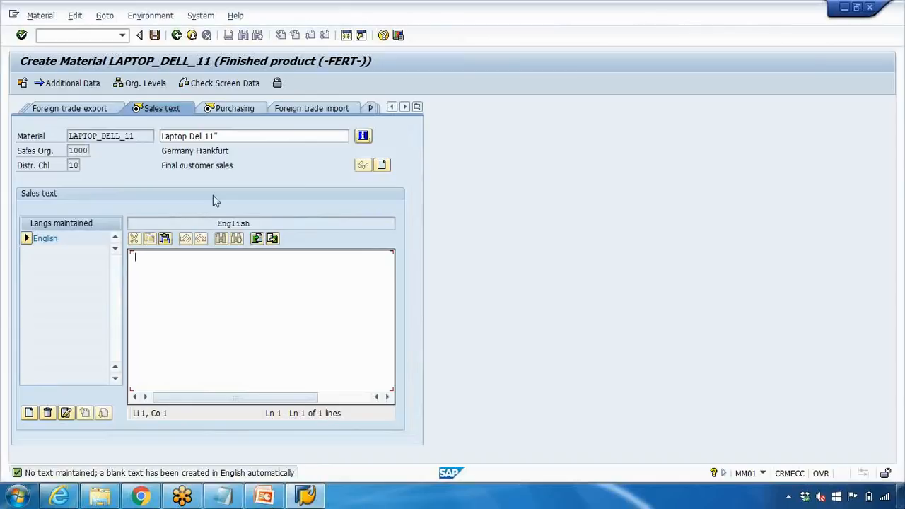
- Enter "This is test sales text" as the English sales text
text(This is test sales text)
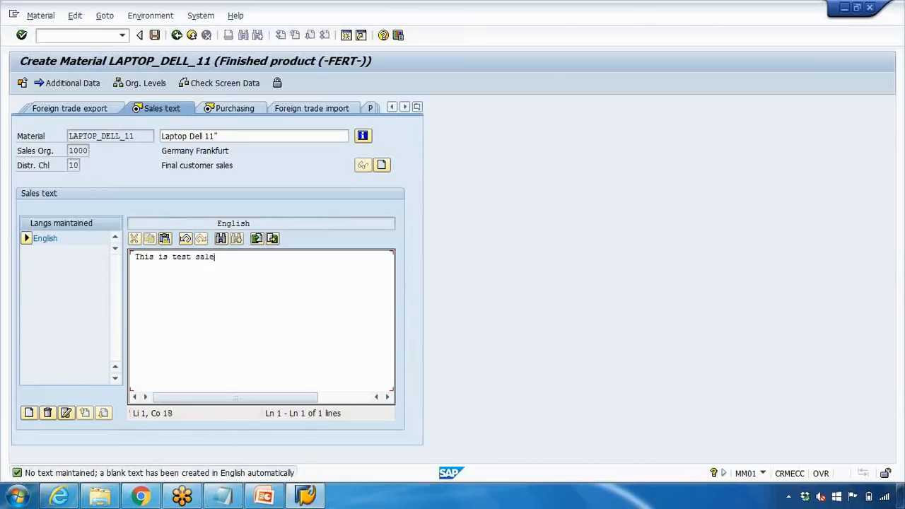
key(Return)
- Set the purchasing group to 000 in the Purchasing view and continue to MRP 1
click(226, 108)
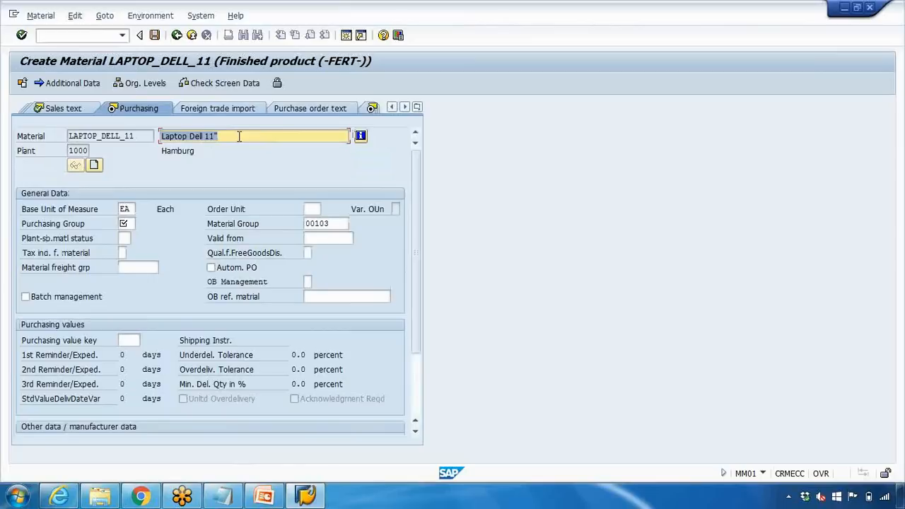
click(141, 225)
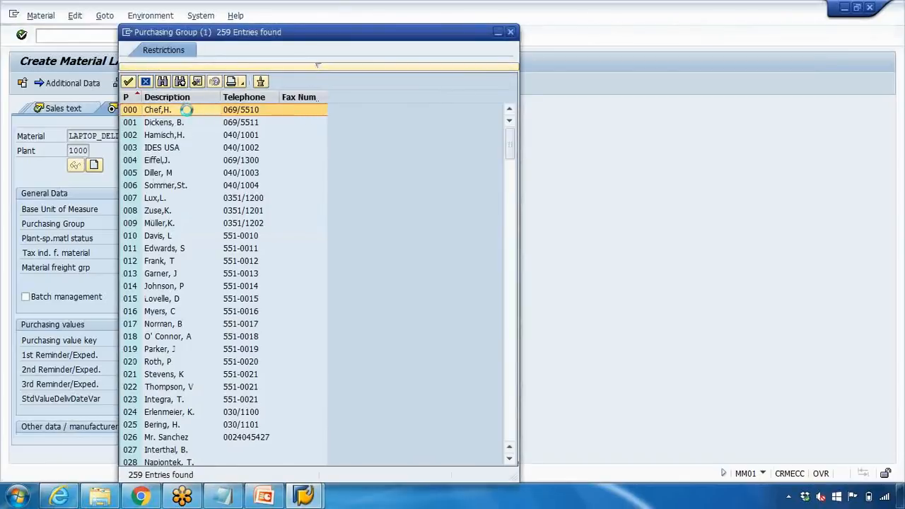
double_click(253, 197)
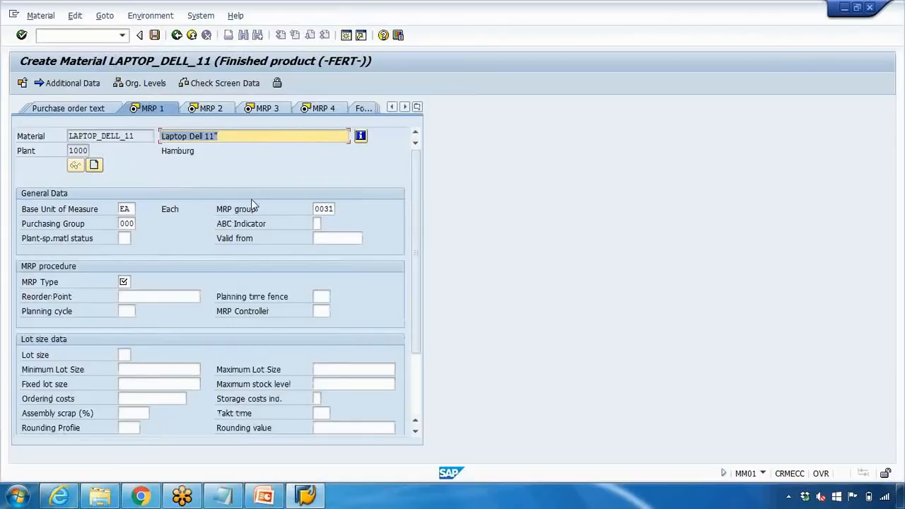
- Set the MRP type to PD (MRP) and the MRP controller to 001 in MRP 1
click(127, 282)
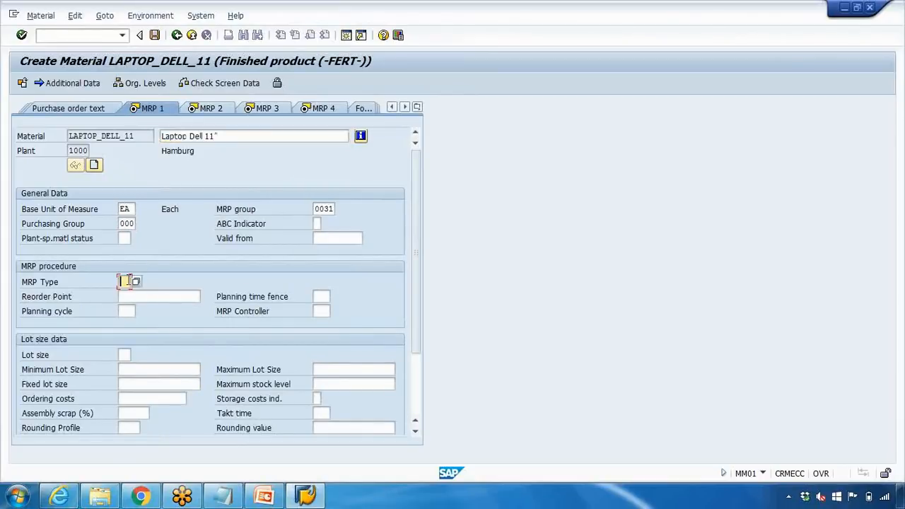
click(136, 282)
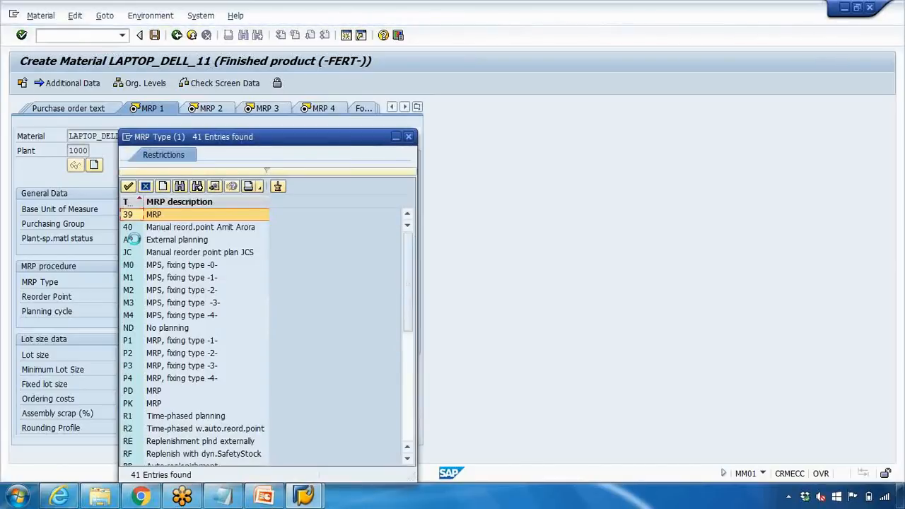
double_click(159, 393)
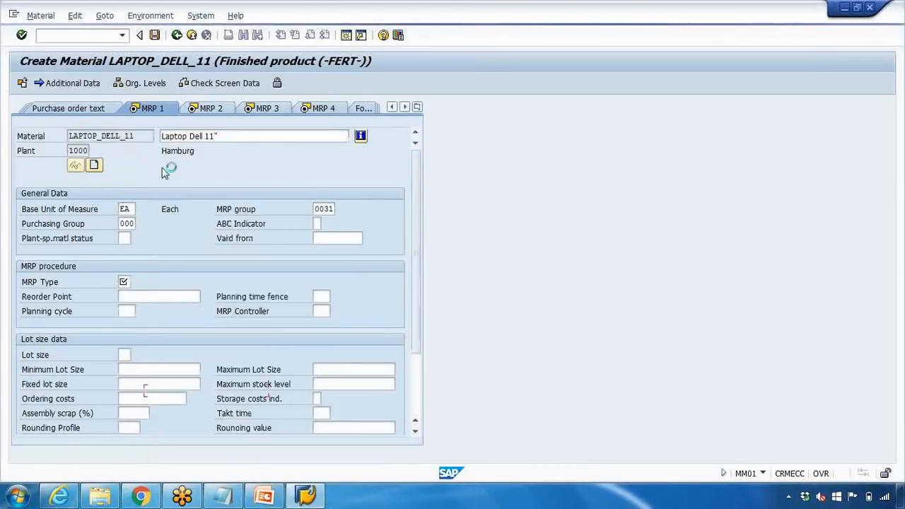
key(Return)
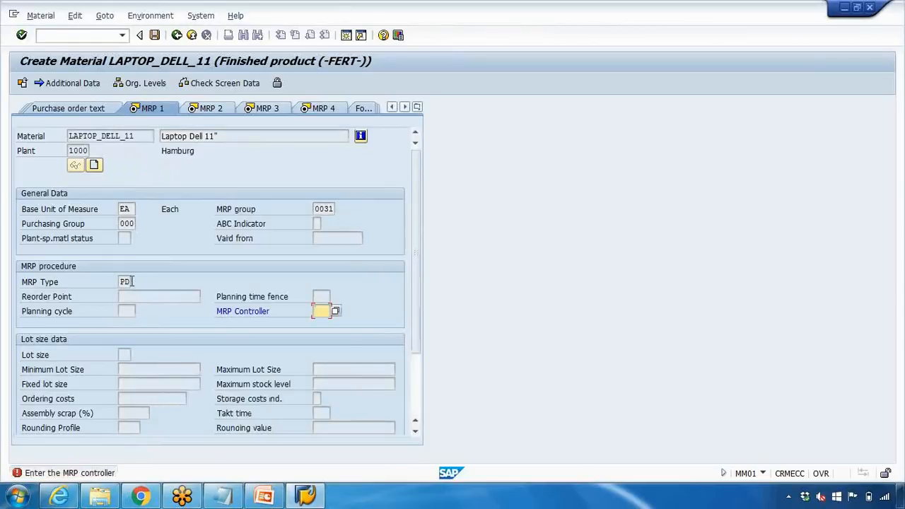
click(336, 311)
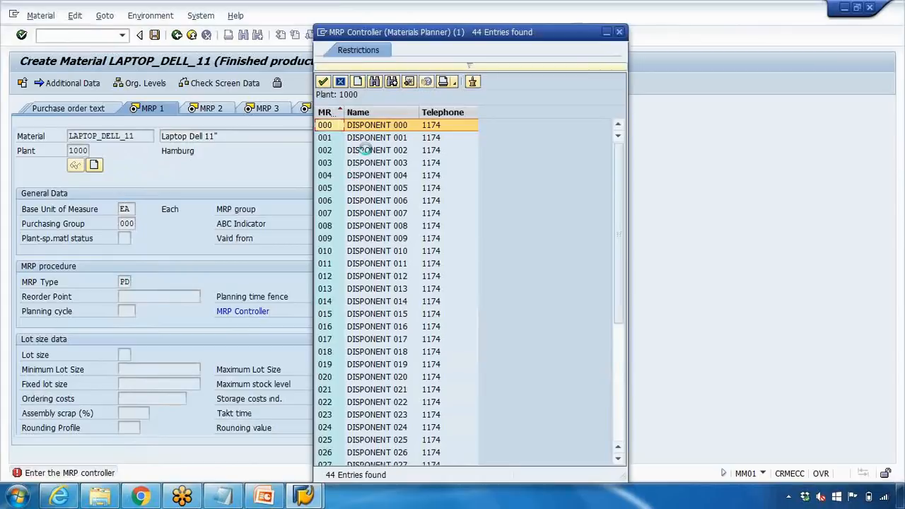
click(371, 137)
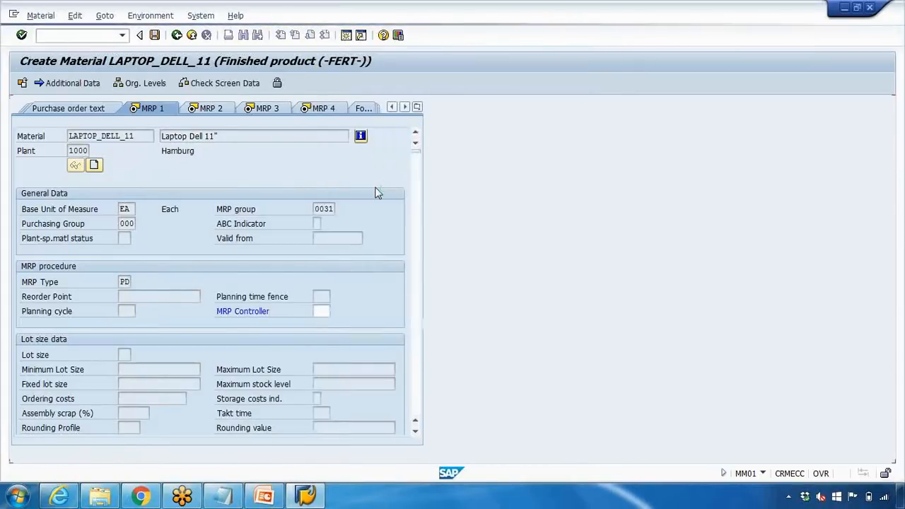
key(Return)
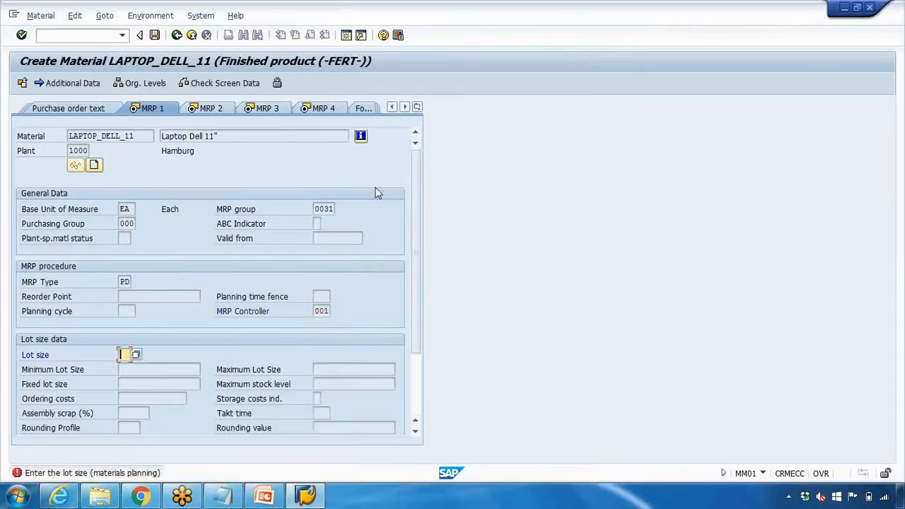
- Set the lot size to EX (Lot-for-lot order quantity) and confirm MRP 1
click(136, 355)
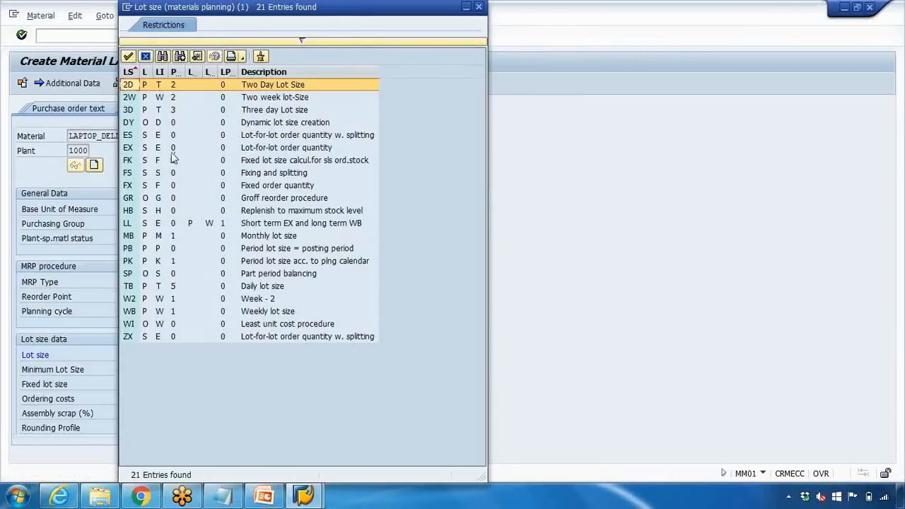
click(251, 148)
double_click(251, 149)
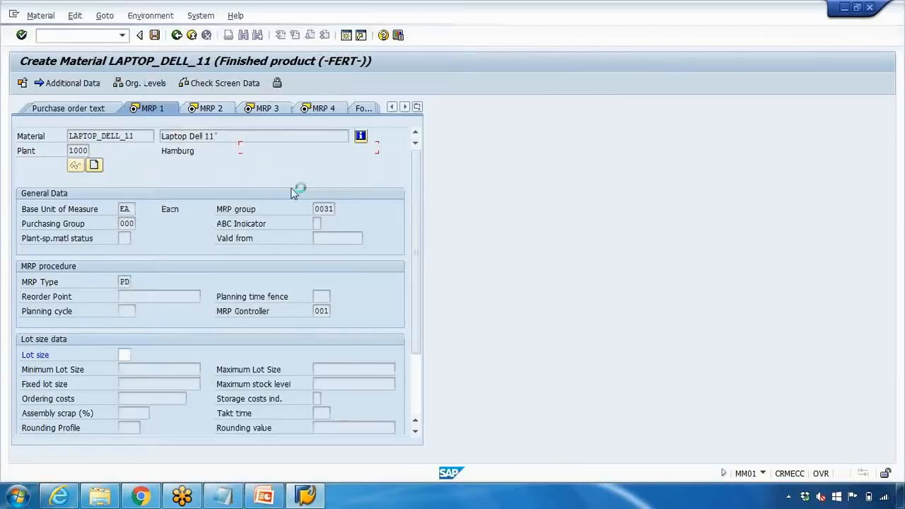
key(Return)
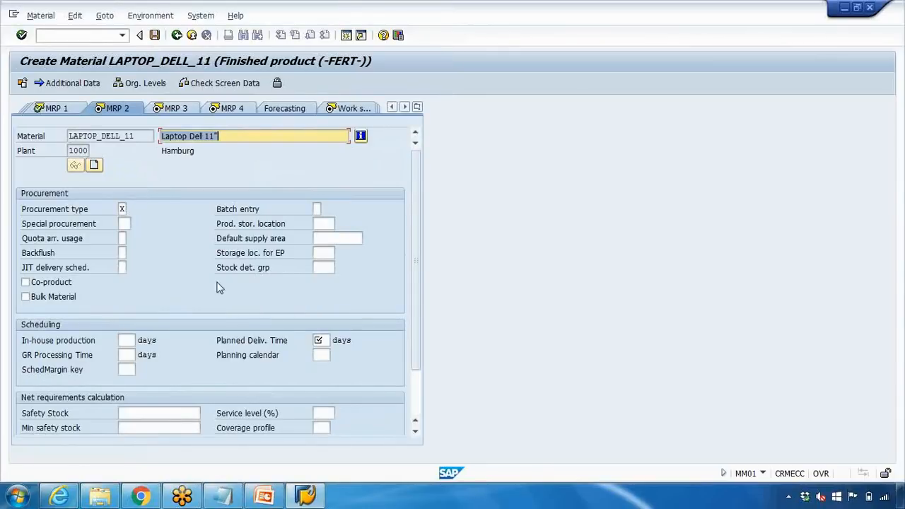
- Set the procurement type to F (External procurement) and the planned delivery time to 10 days in MRP 2
click(122, 209)
text(X)
key(Return)
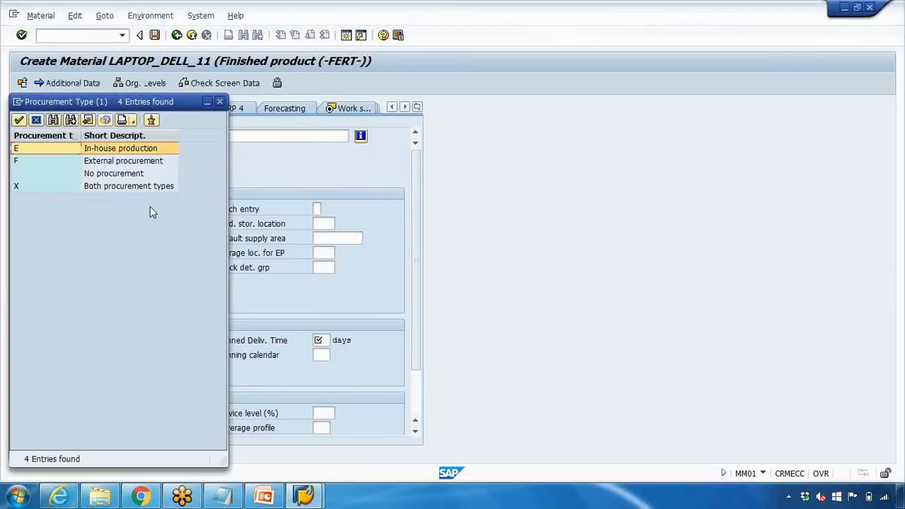
double_click(126, 163)
click(319, 340)
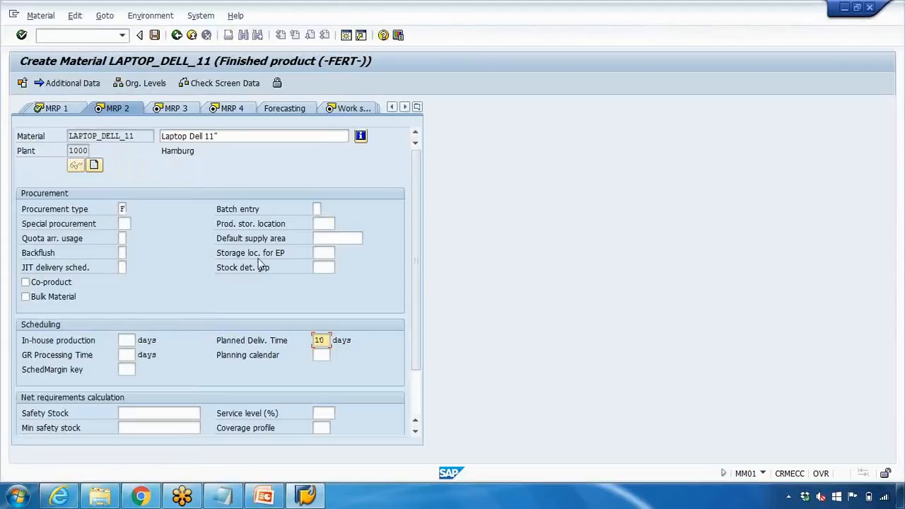
key(Return)
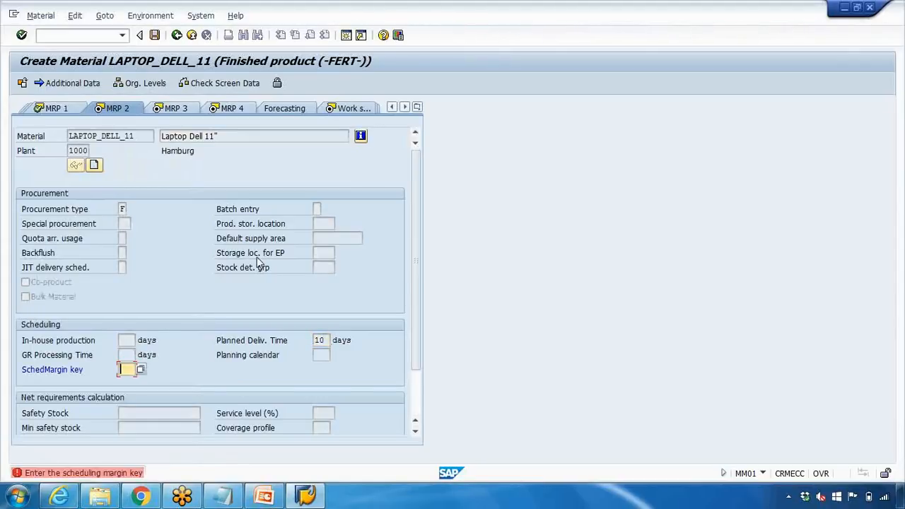
- Set the scheduling margin key to 001 and confirm MRP 2 and MRP 3
click(141, 369)
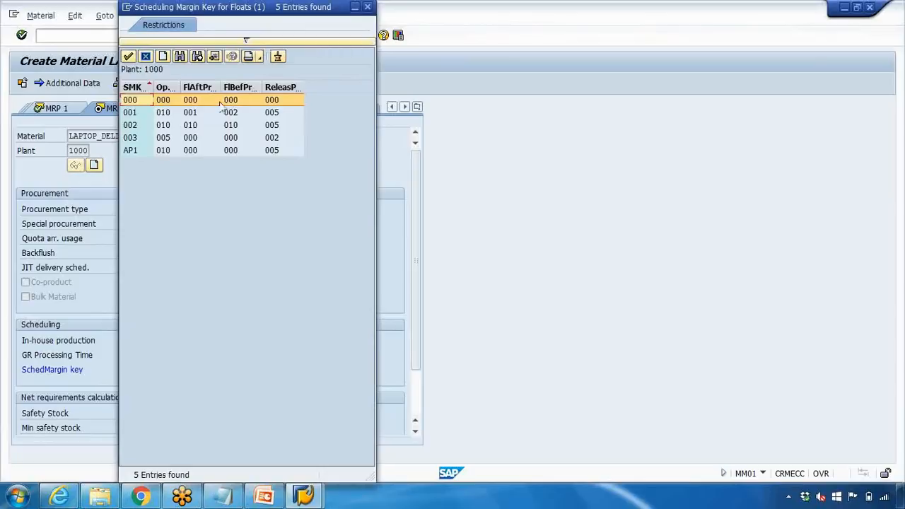
double_click(169, 115)
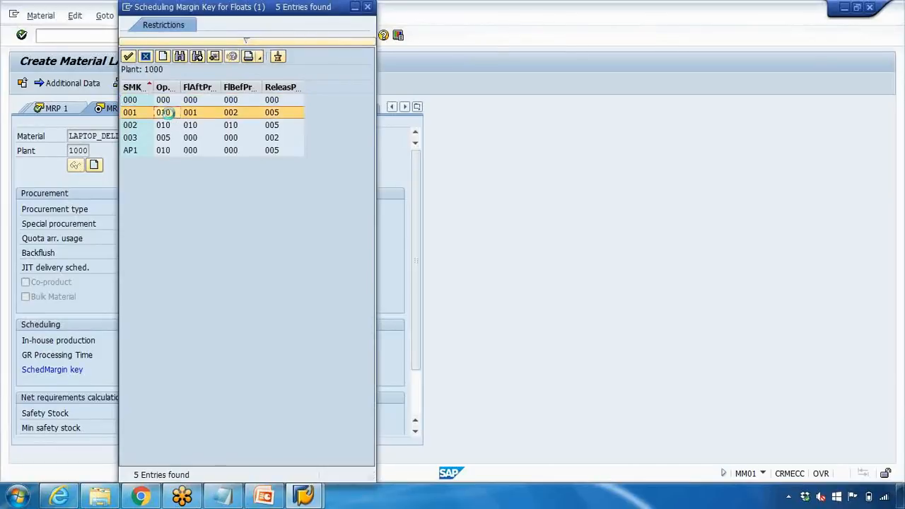
key(Return)
key(Return)
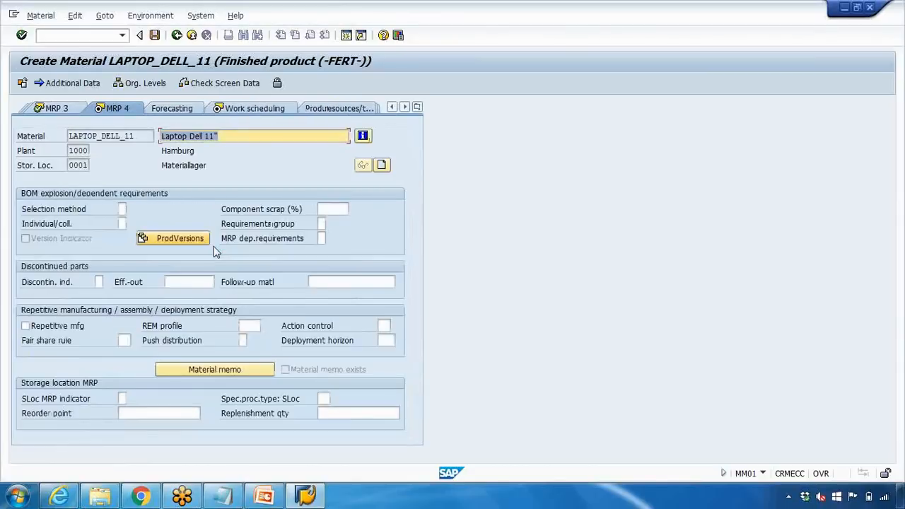
- Go back to MRP 3 to review it, and confirm MRP 3 and MRP 4 to reach Work scheduling
click(58, 108)
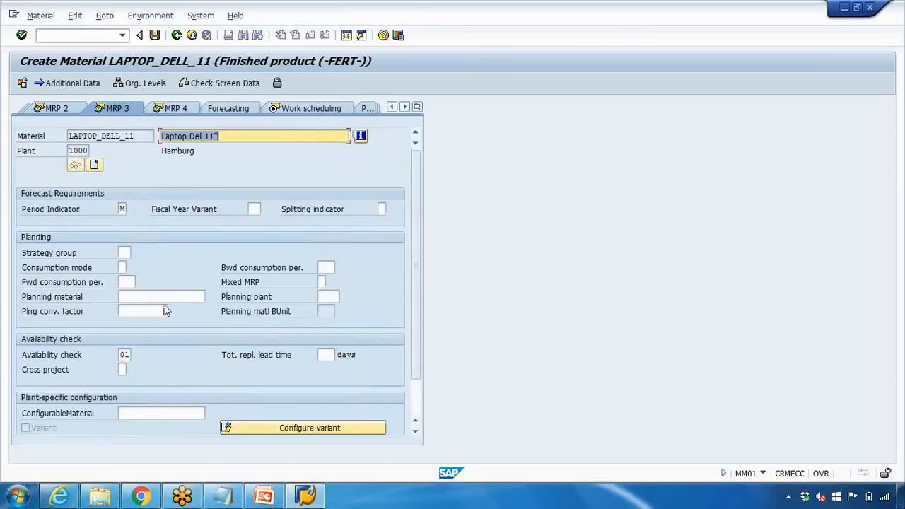
key(Return)
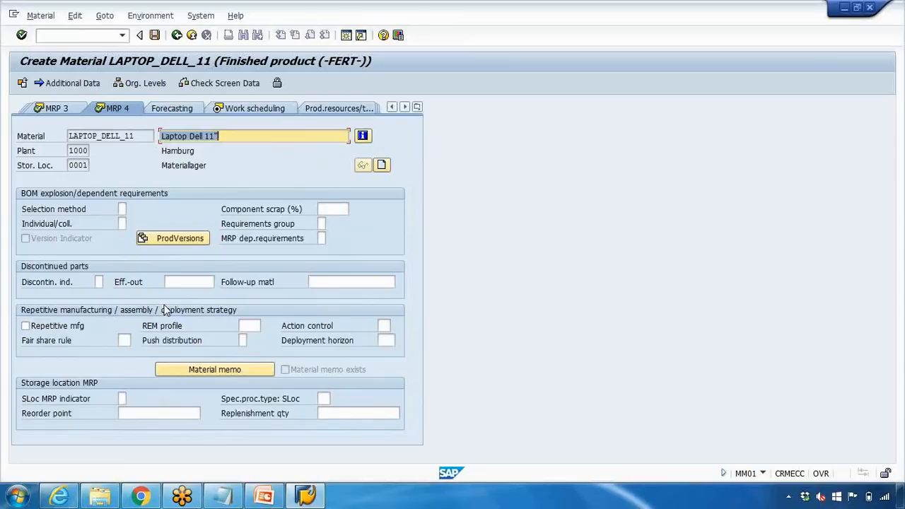
key(Return)
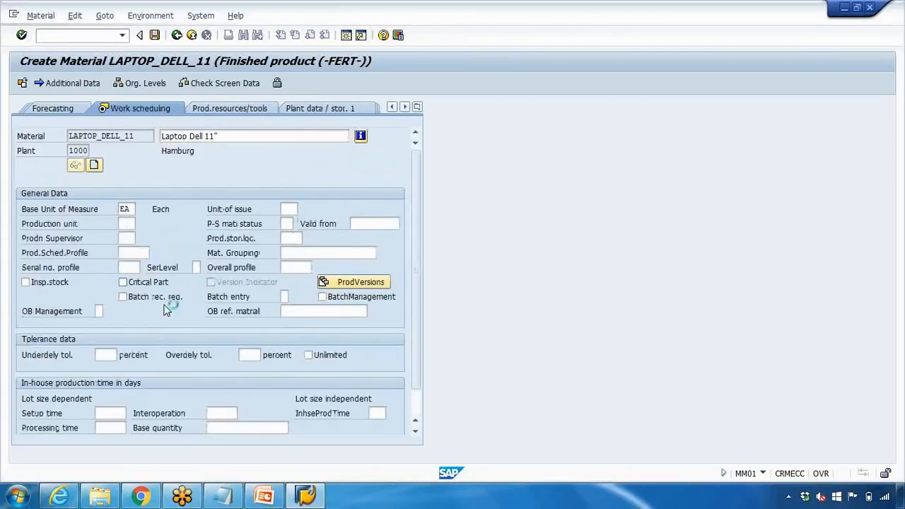
- Confirm Work scheduling, set the valuation class to 7920 (Finished products) in Accounting 1, and confirm that view
key(Return)
key(Return)
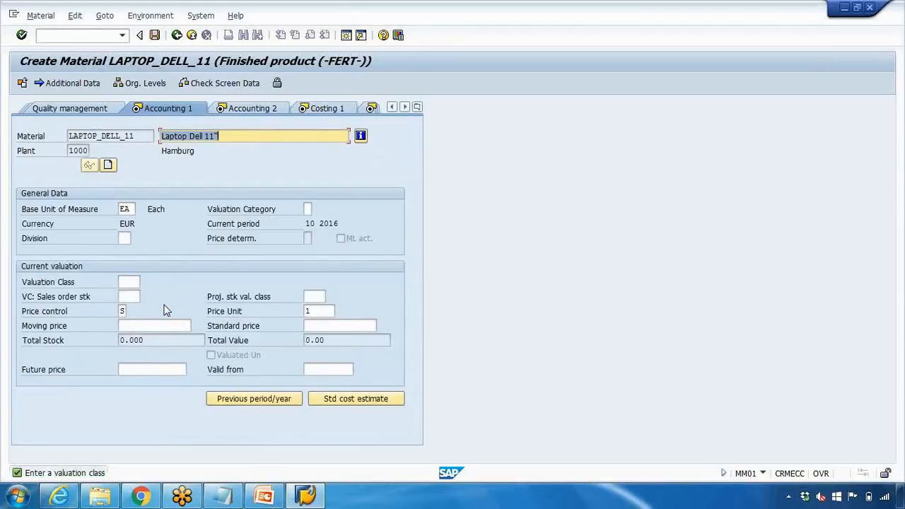
click(130, 282)
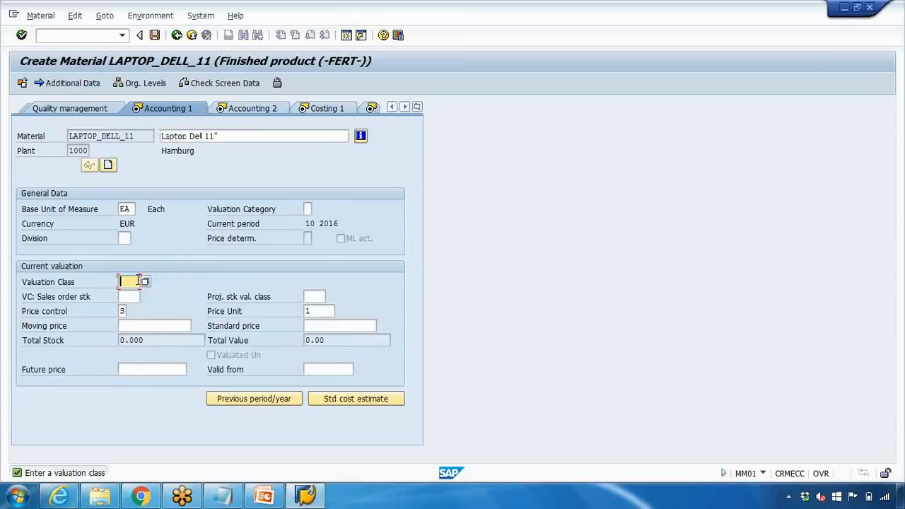
click(144, 282)
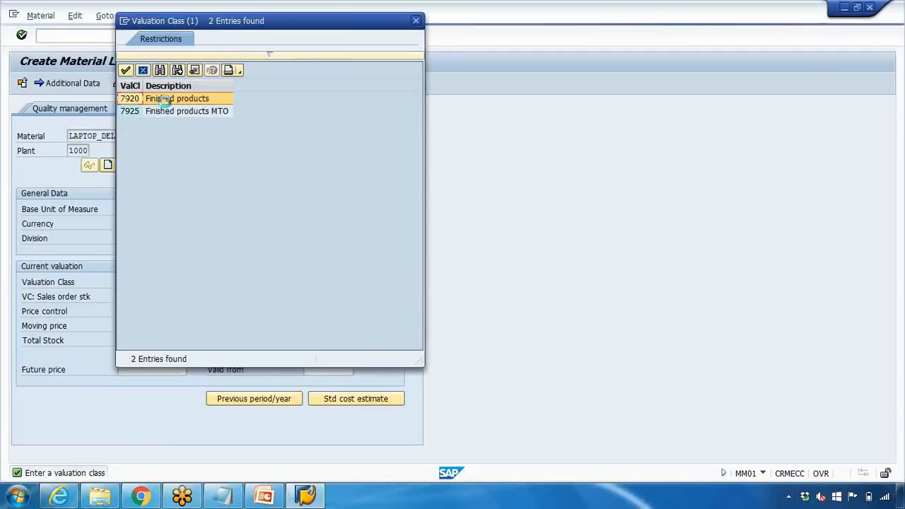
double_click(168, 100)
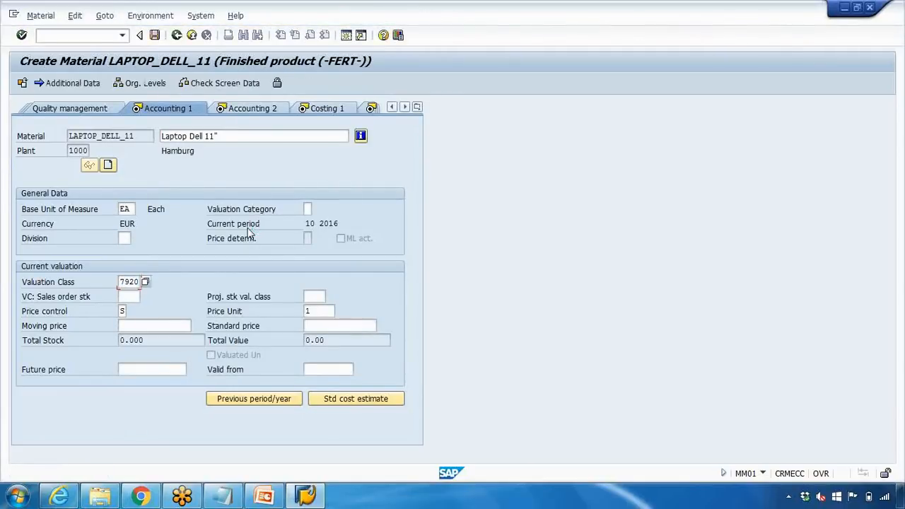
key(Return)
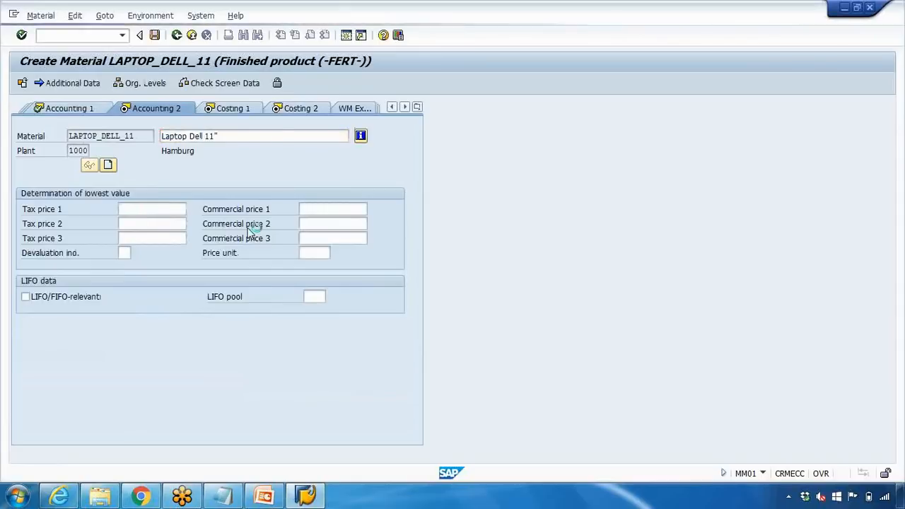
- Confirm Accounting 2, Costing 1 and Costing 2, and save the new material
key(Return)
key(Return)
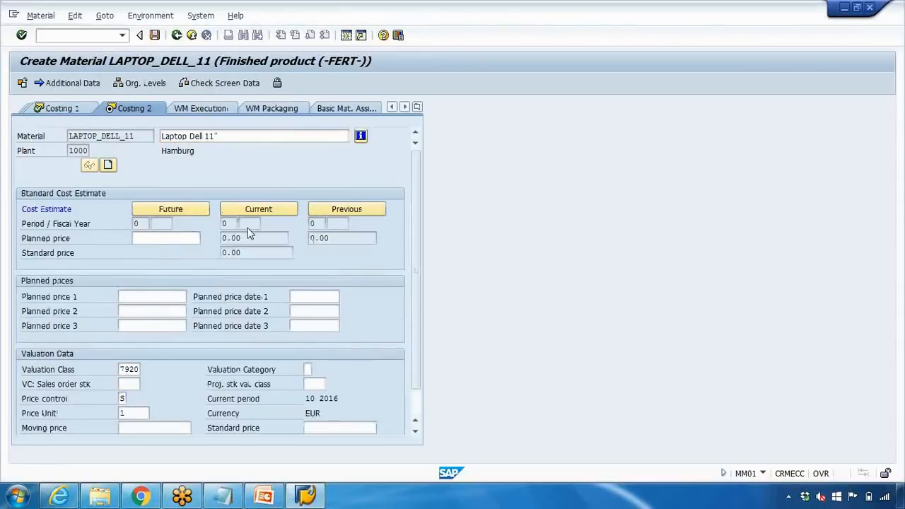
key(Return)
key(Return)
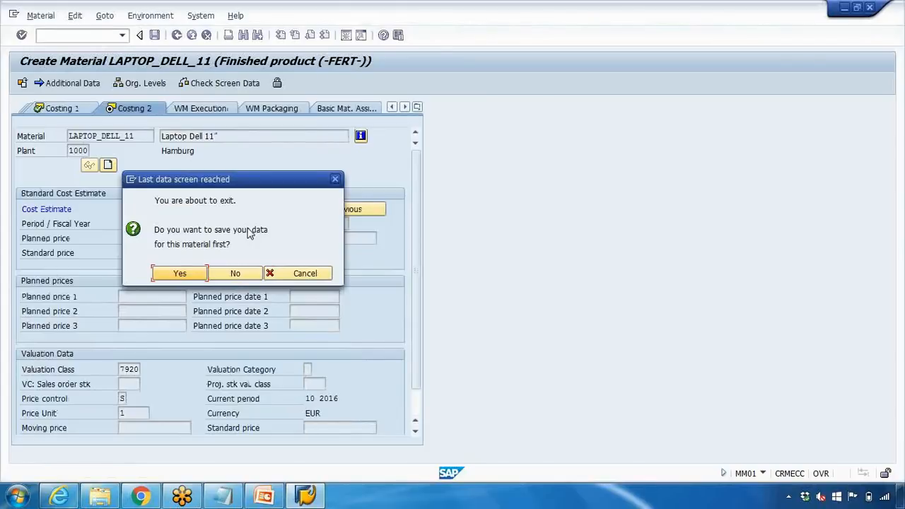
click(179, 276)
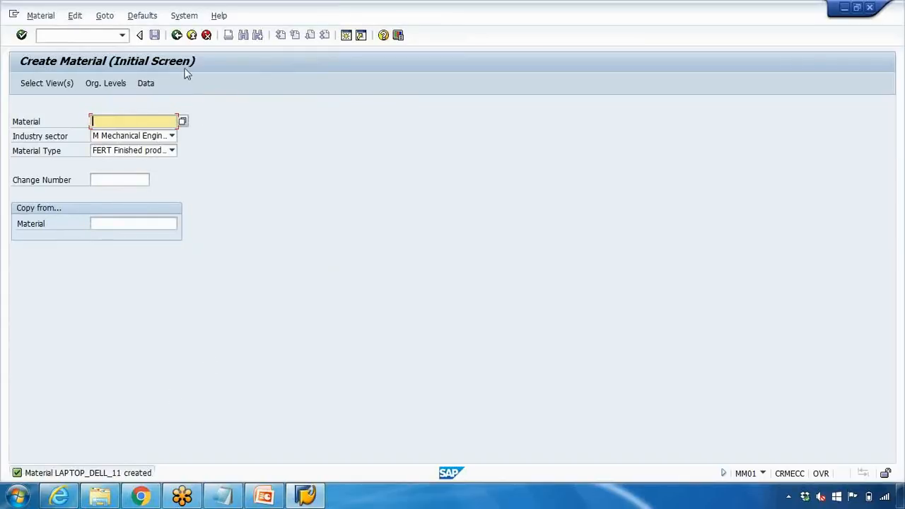
- Leave material creation and call up material LAPTOP_DELL_11 for changing with transaction MM02
click(177, 34)
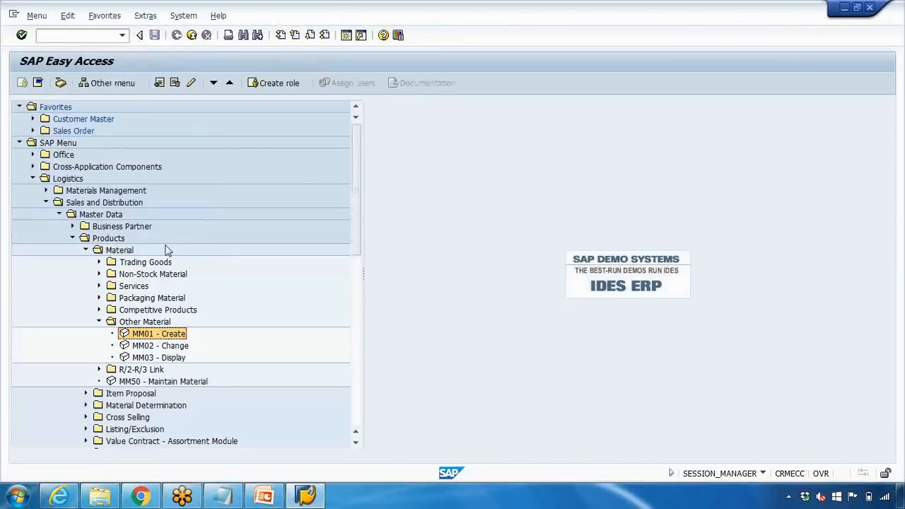
click(148, 346)
click(87, 40)
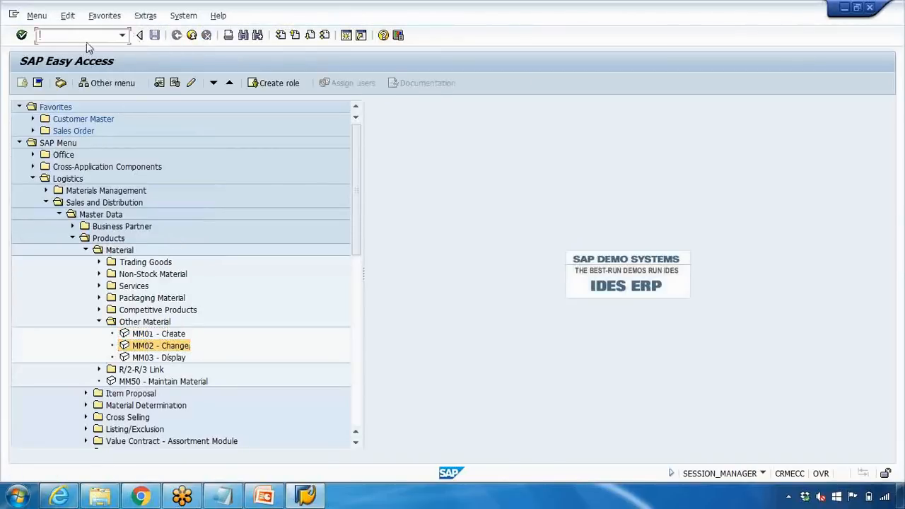
text(mm02)
key(Return)
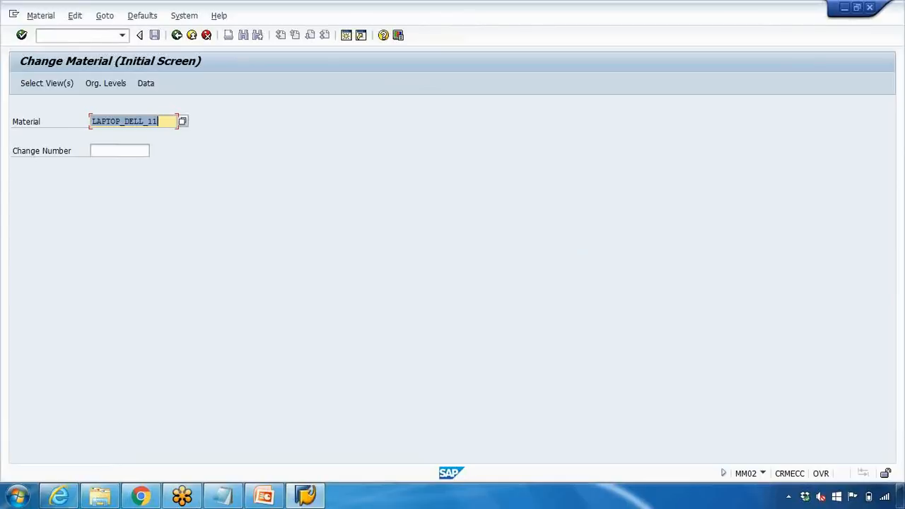
key(BackSpace)
text(laptop_)
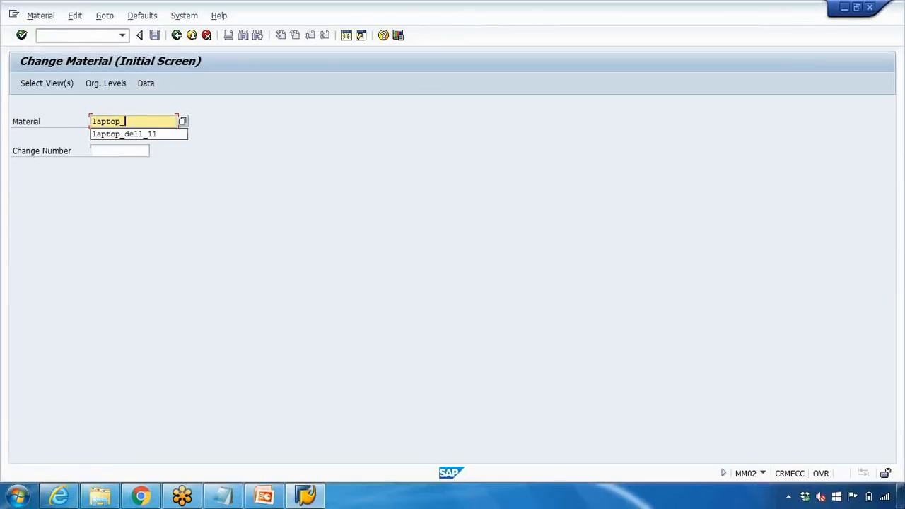
text(dell_11)
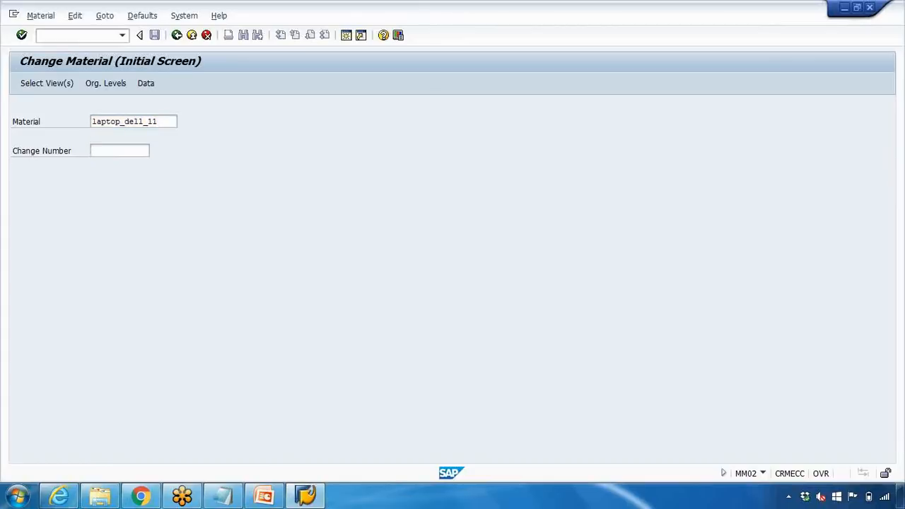
key(Return)
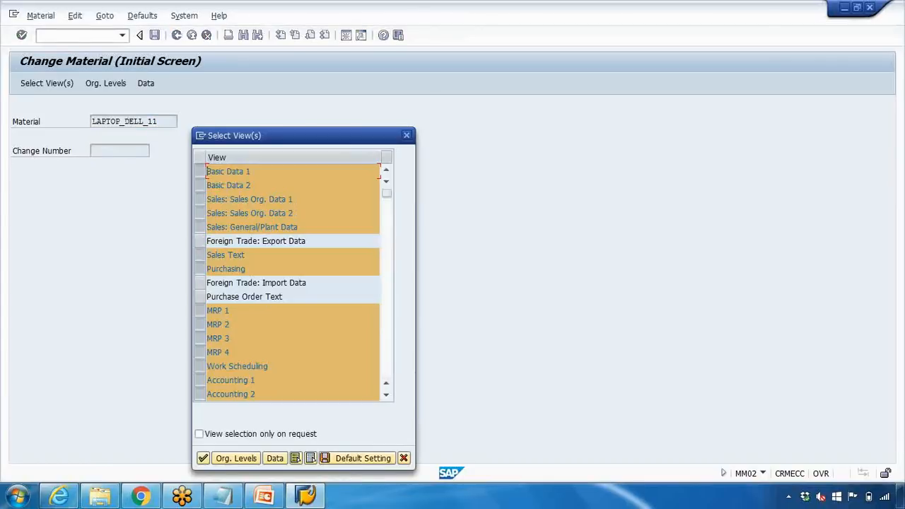
- Accept the preselected views and the organizational levels plant 1000, storage location 0001, sales organization 1000 and distribution channel 10
scroll(223, 251, down, 2)
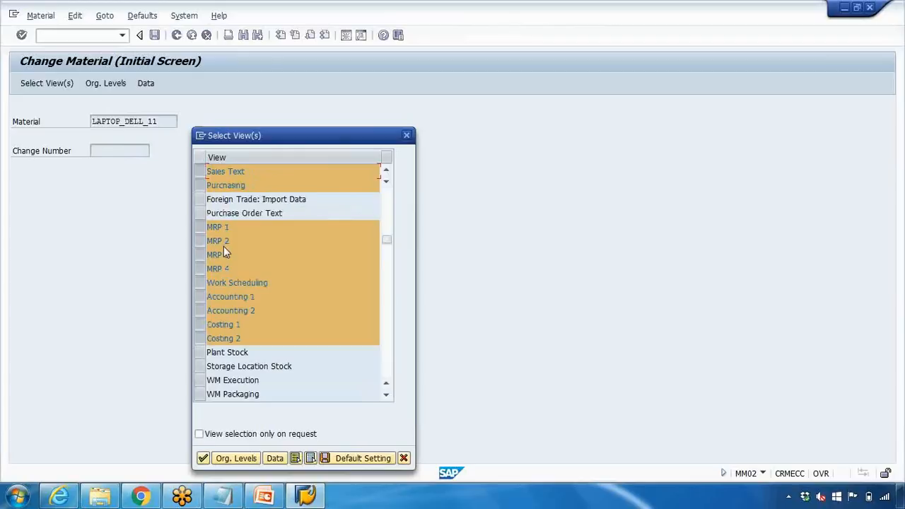
scroll(224, 246, up, 1)
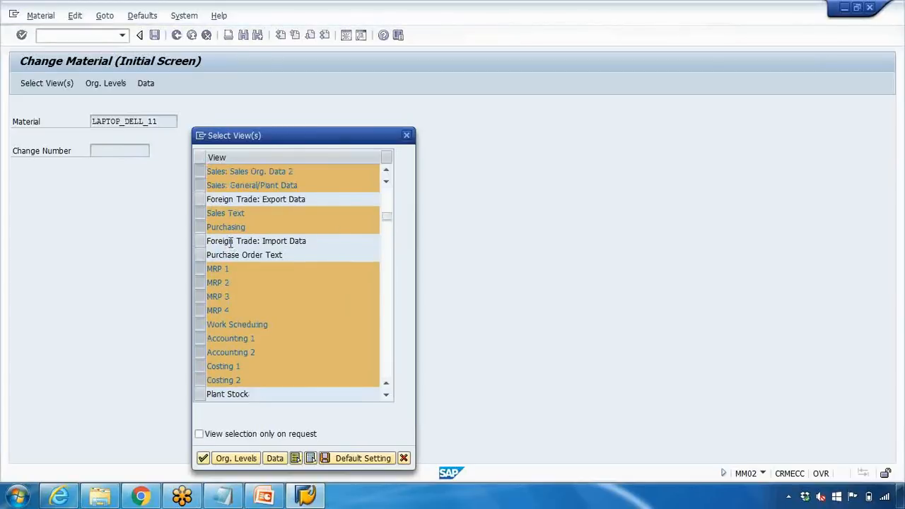
scroll(231, 243, up, 1)
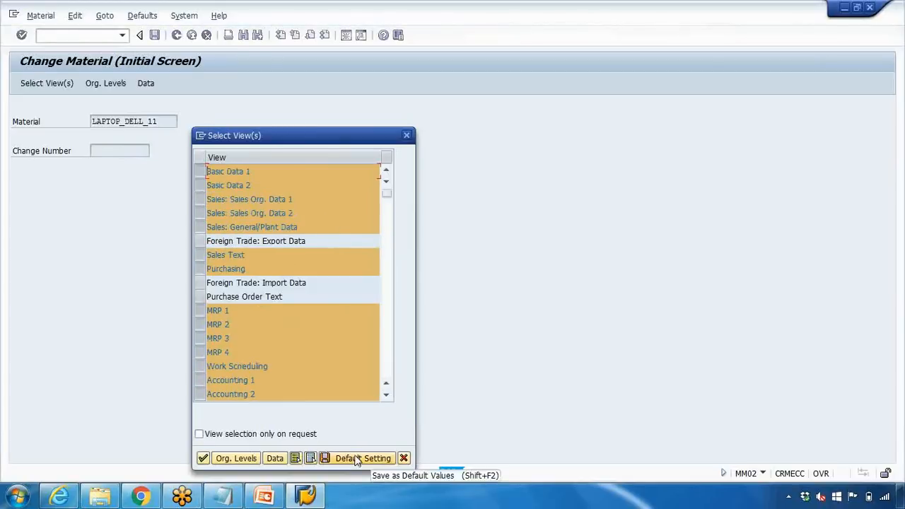
click(203, 458)
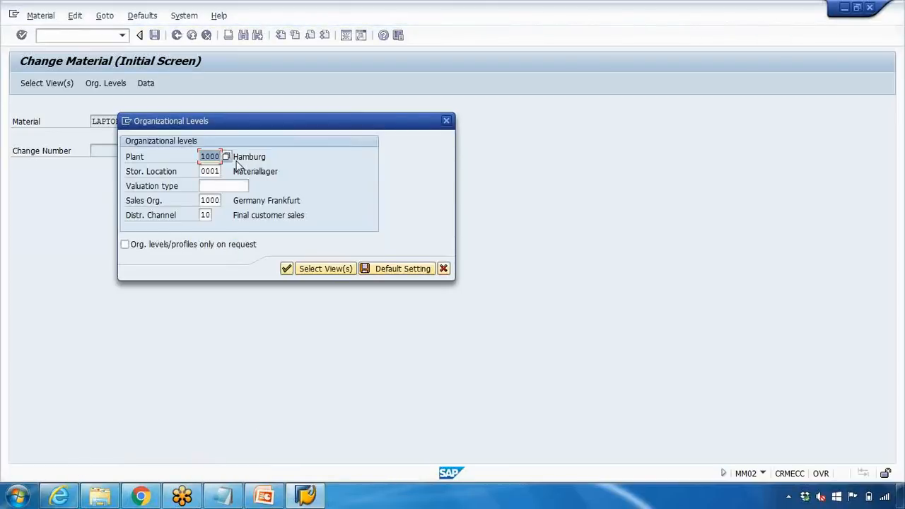
drag(277, 127, 287, 116)
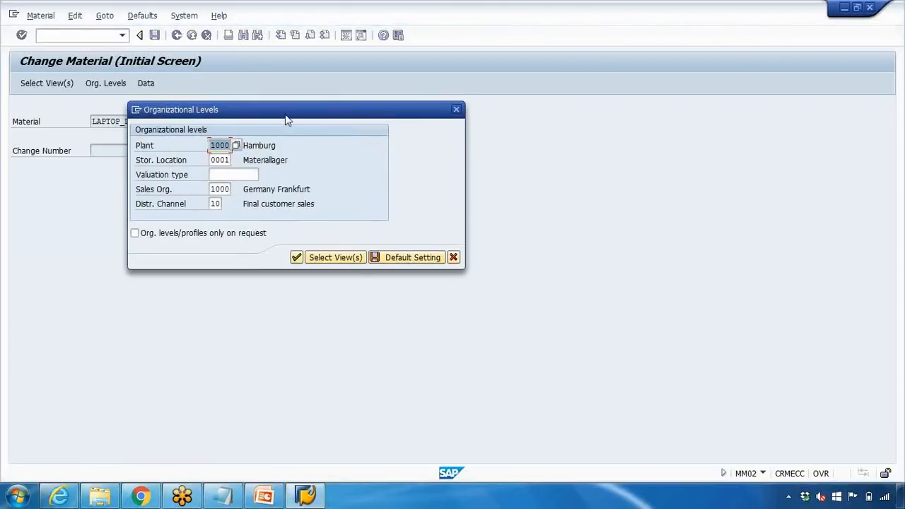
click(295, 259)
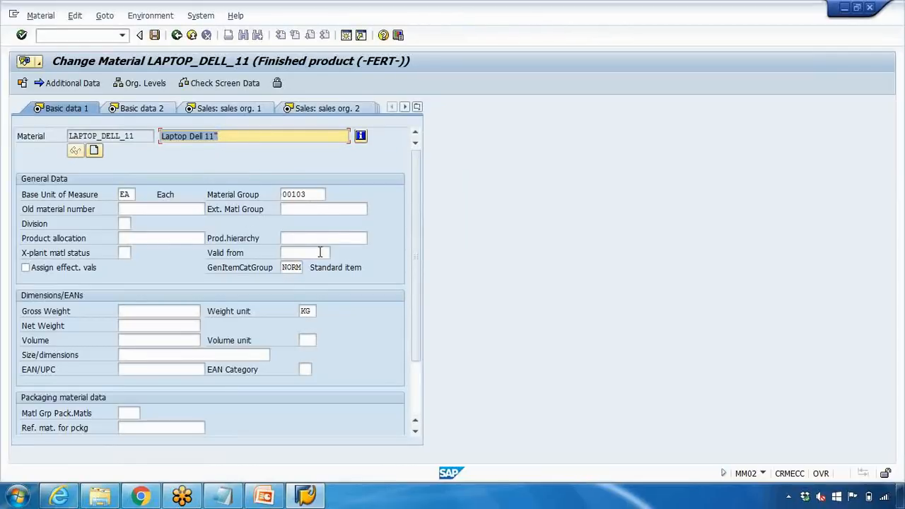
- Change the material group to 0020010 (Laptop Systems) in Basic data 1 and confirm the view
click(312, 197)
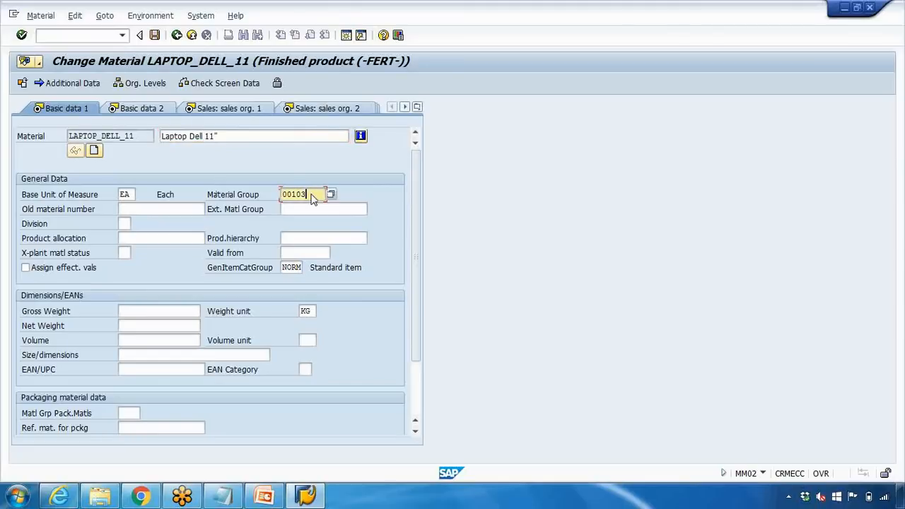
key(Return)
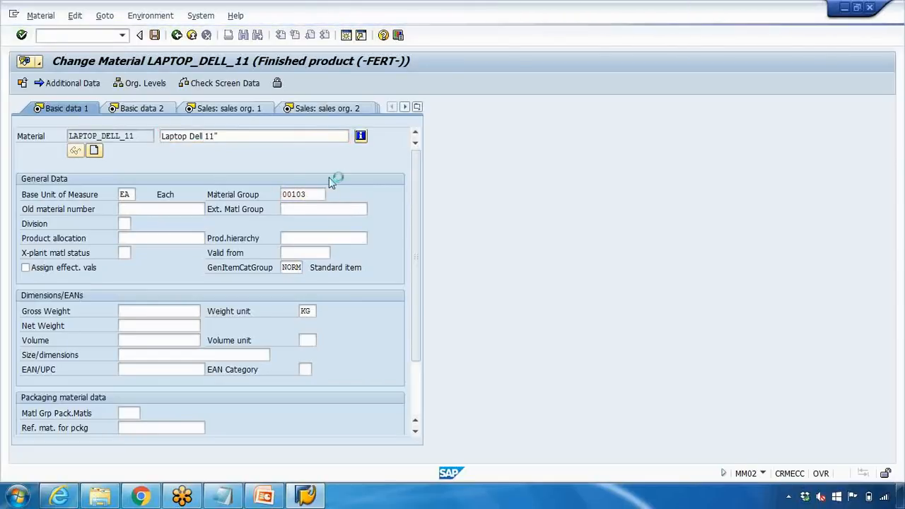
scroll(377, 304, down, 2)
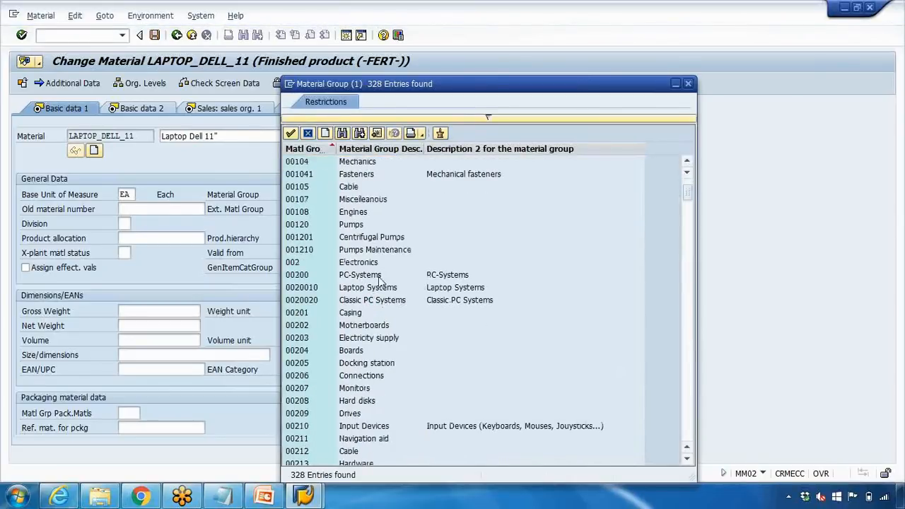
click(377, 289)
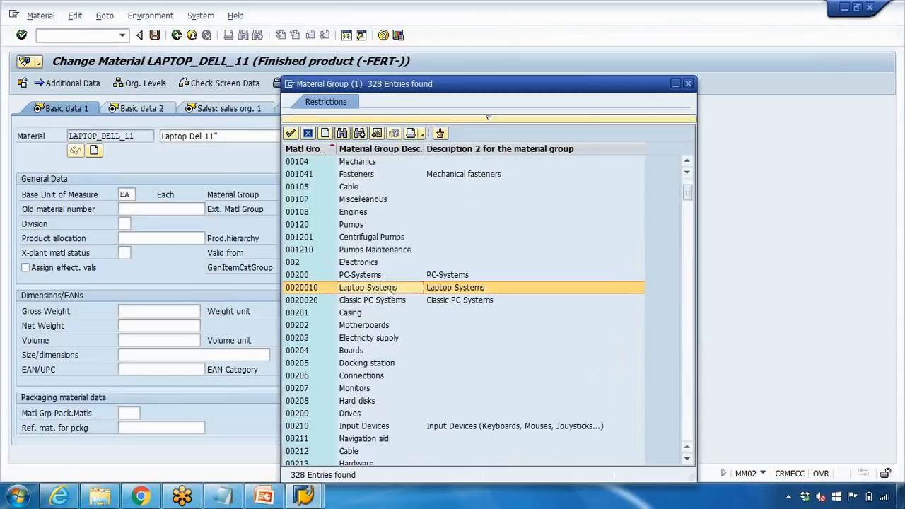
double_click(398, 290)
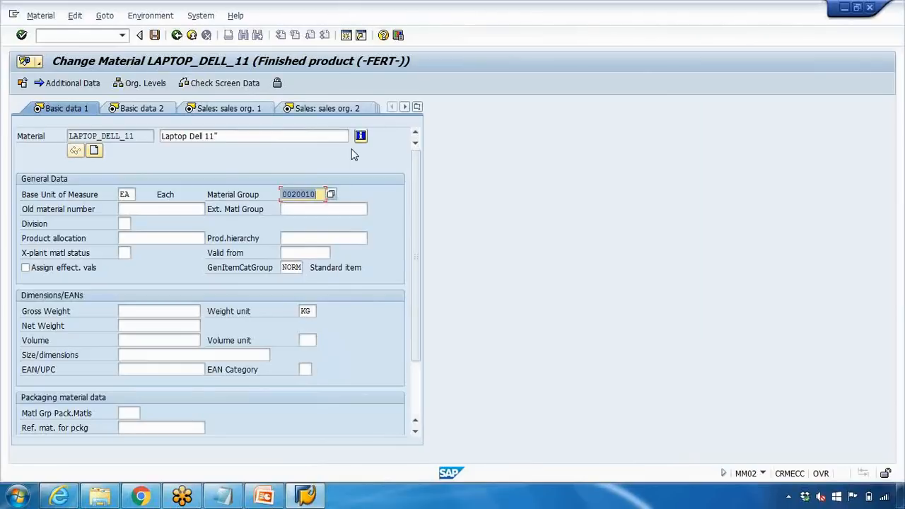
key(Return)
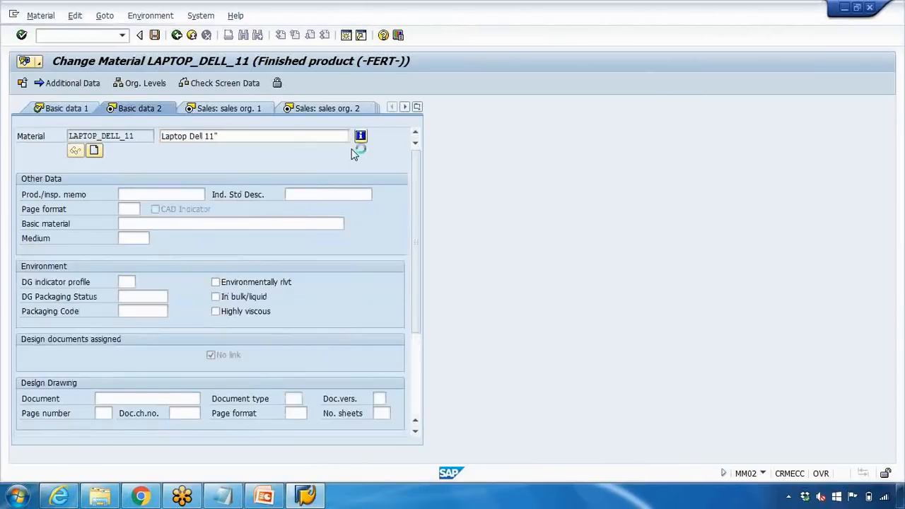
- Move on through the sales views to MRP 1, save the material change, and return to SAP Easy Access
key(Return)
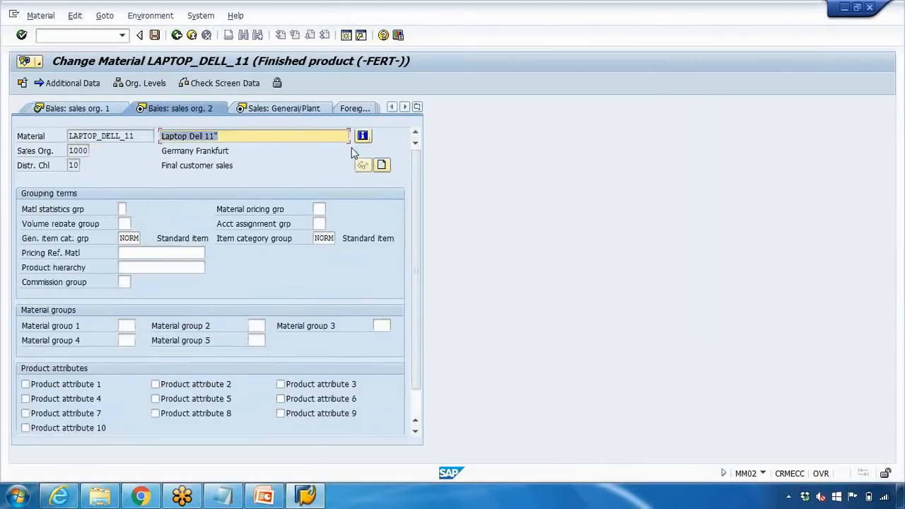
click(418, 107)
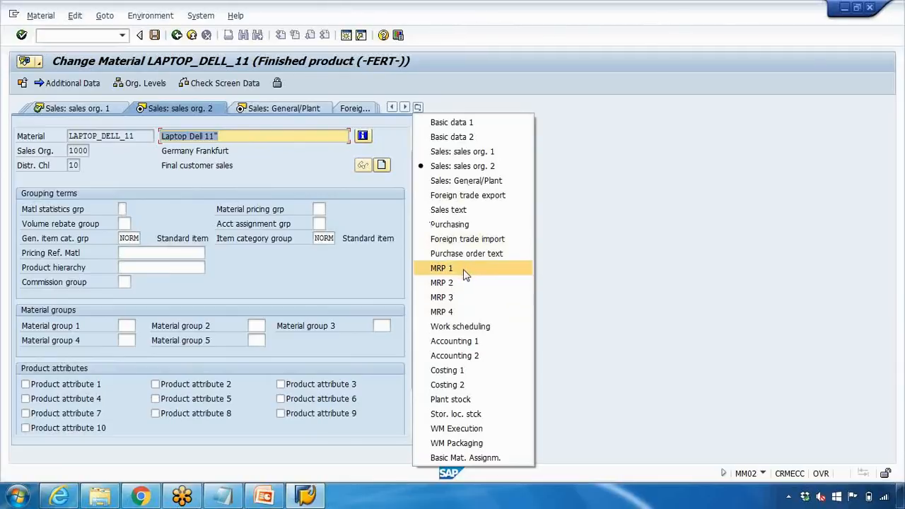
click(463, 269)
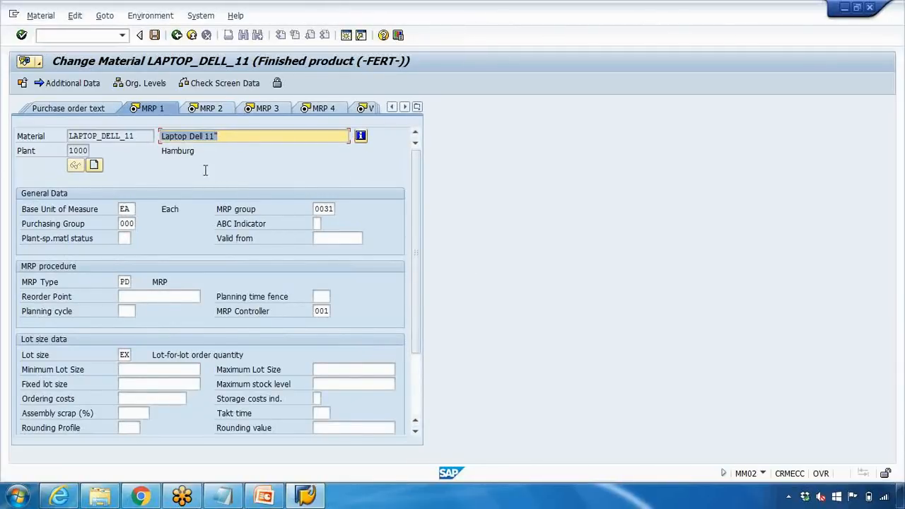
click(154, 35)
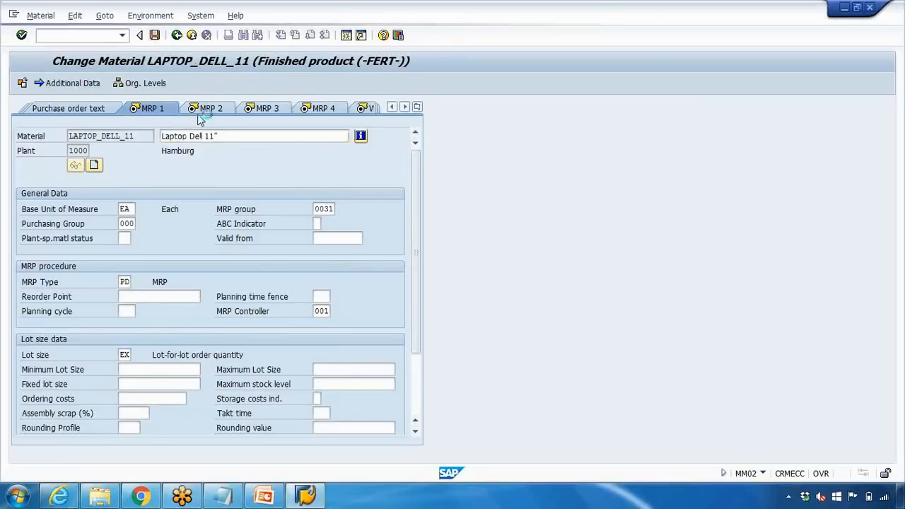
click(177, 35)
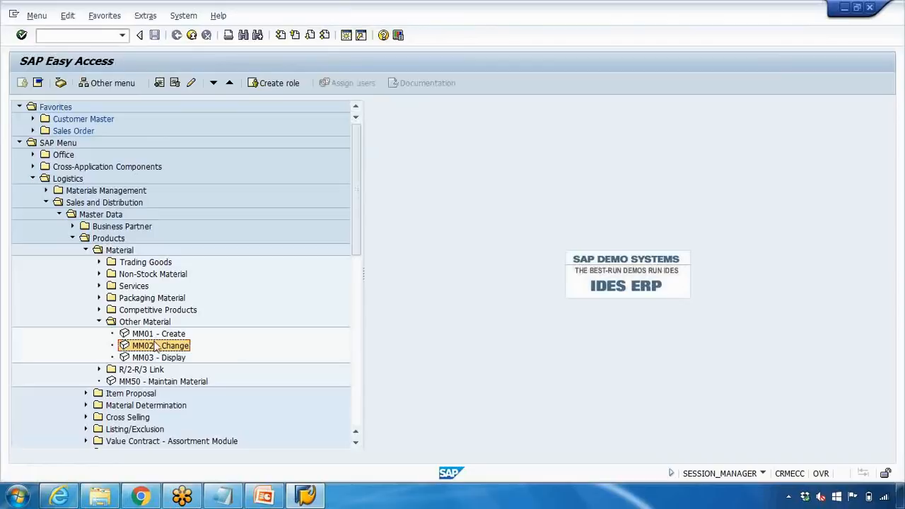
- Display material LAPTOP_DELL_11 with MM03 and examine its Basic data 1 and MRP 1 views
click(150, 358)
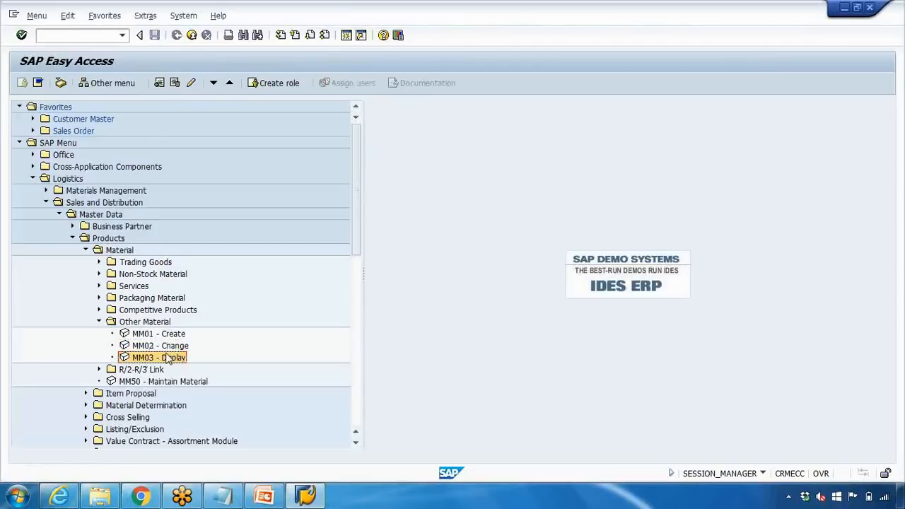
double_click(165, 359)
key(Return)
key(Return)
key(Return)
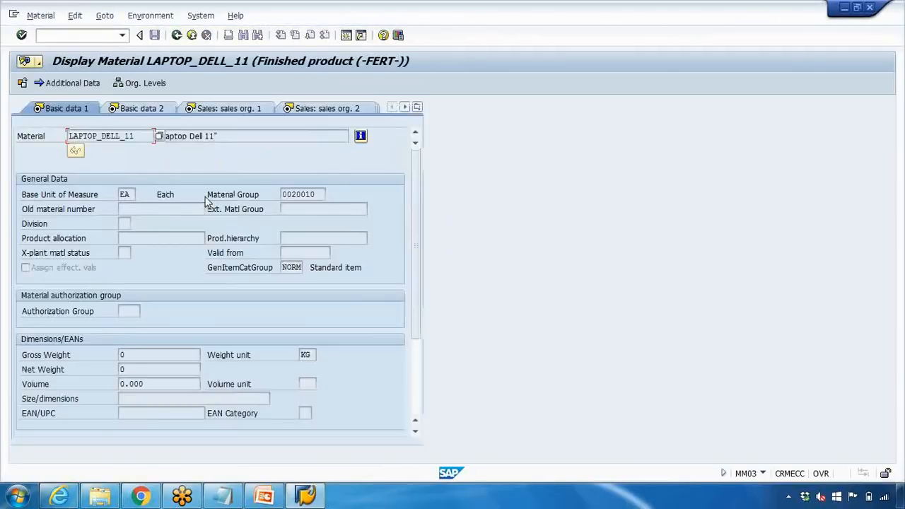
click(417, 109)
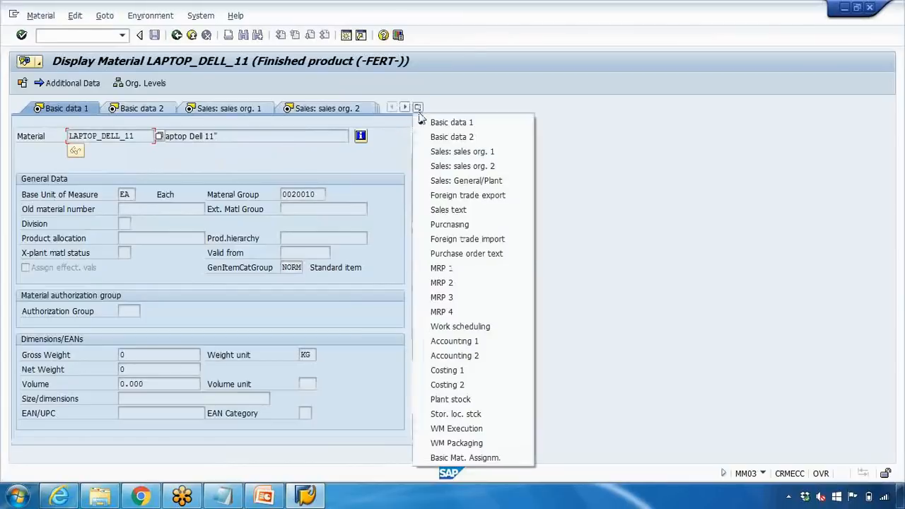
click(440, 266)
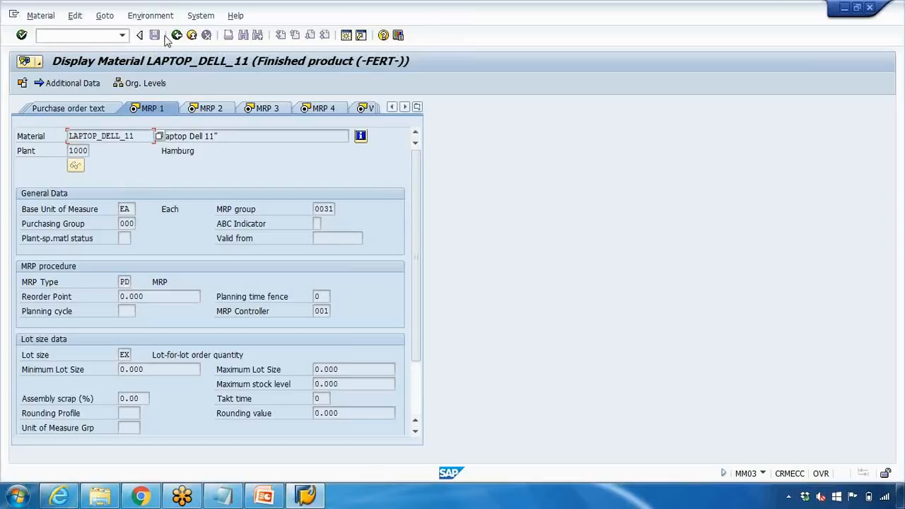
- Display the change documents of material LAPTOP_DELL_11, examine the field change recorded under MM02, and return to the MRP 1 view
click(145, 15)
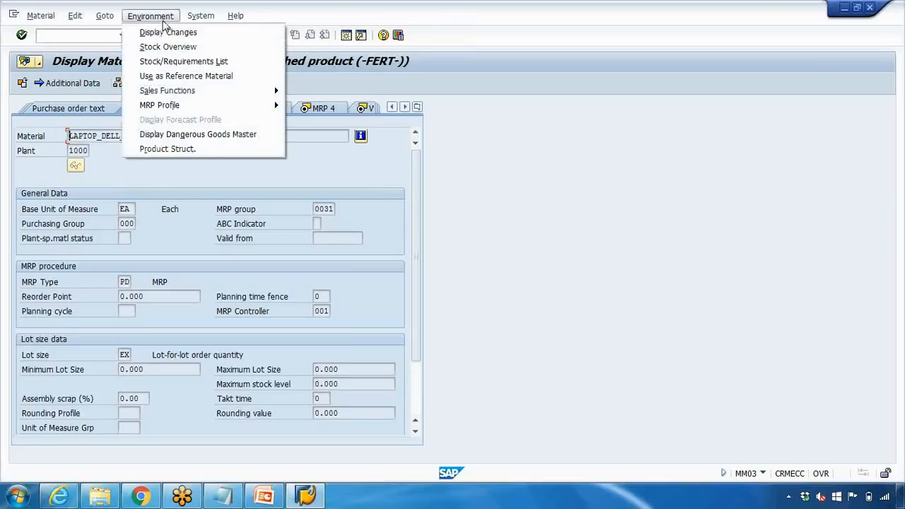
click(168, 33)
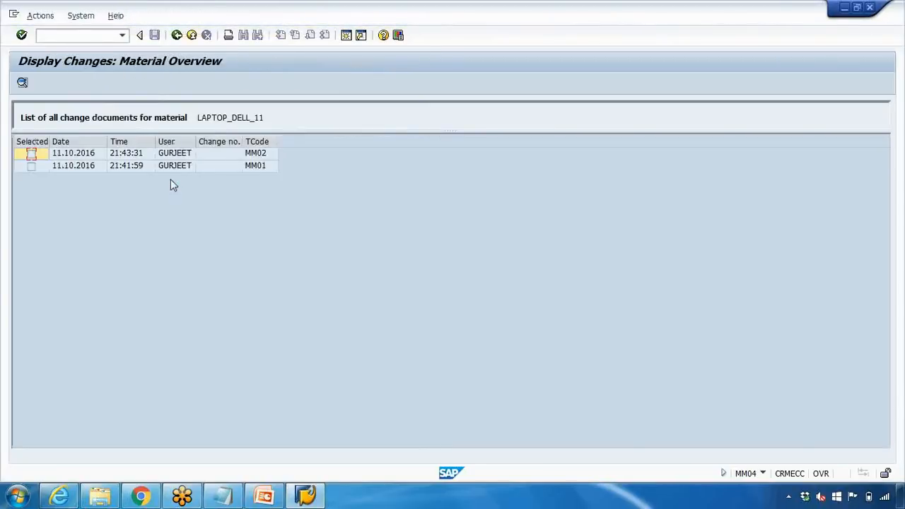
click(179, 168)
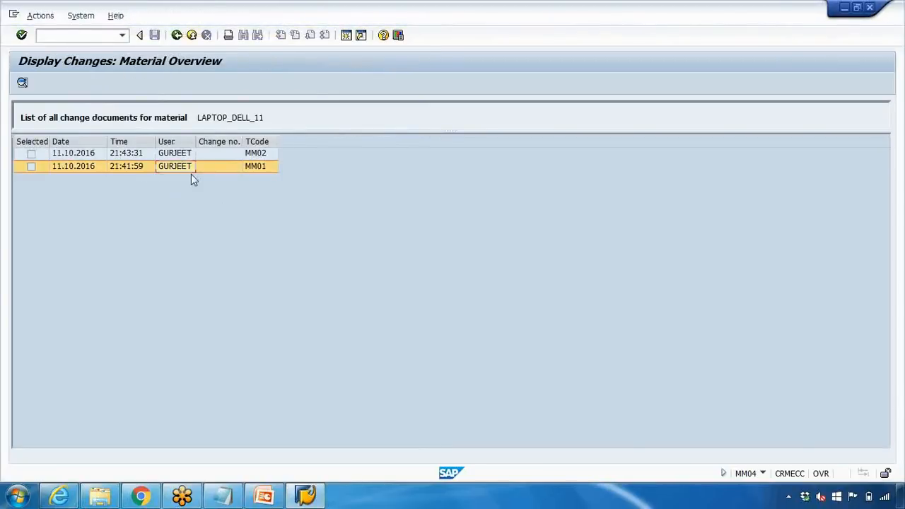
click(174, 155)
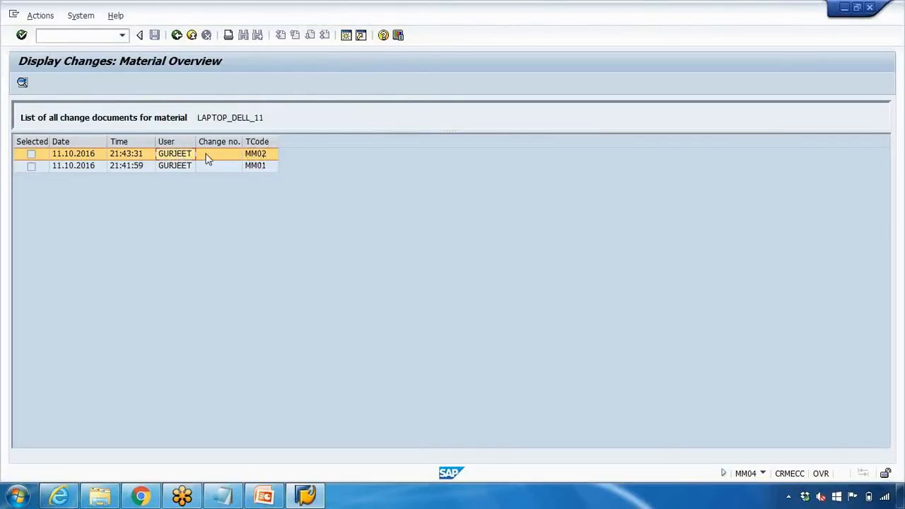
double_click(182, 154)
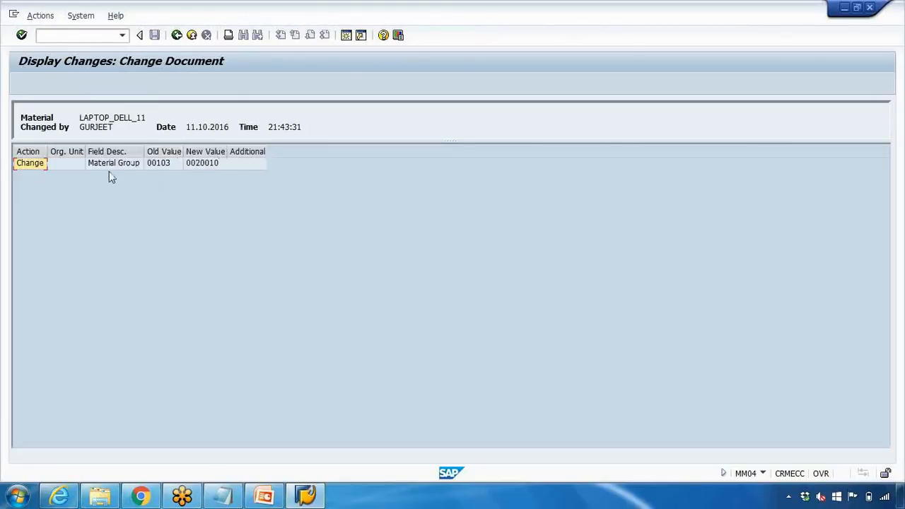
click(119, 168)
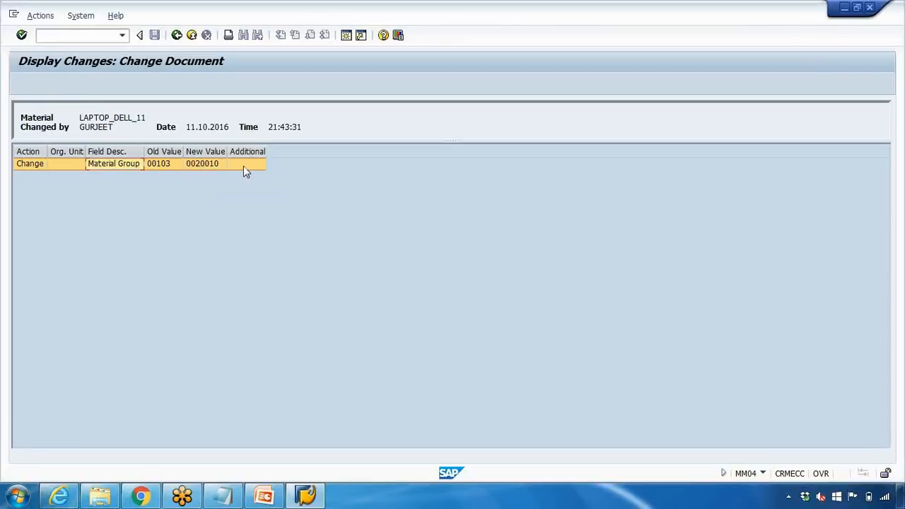
click(180, 39)
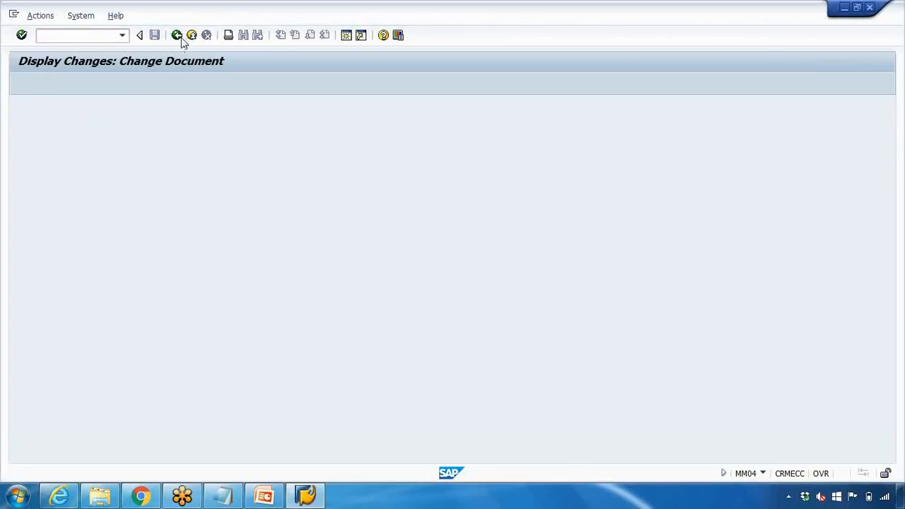
key(F3)
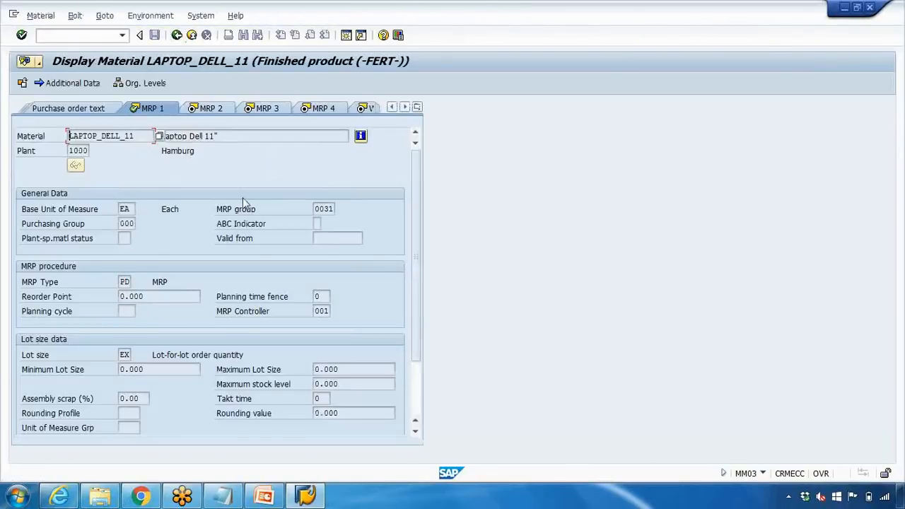
- Examine the creation, last-change and status information of material LAPTOP_DELL_11, and close the information window
click(361, 136)
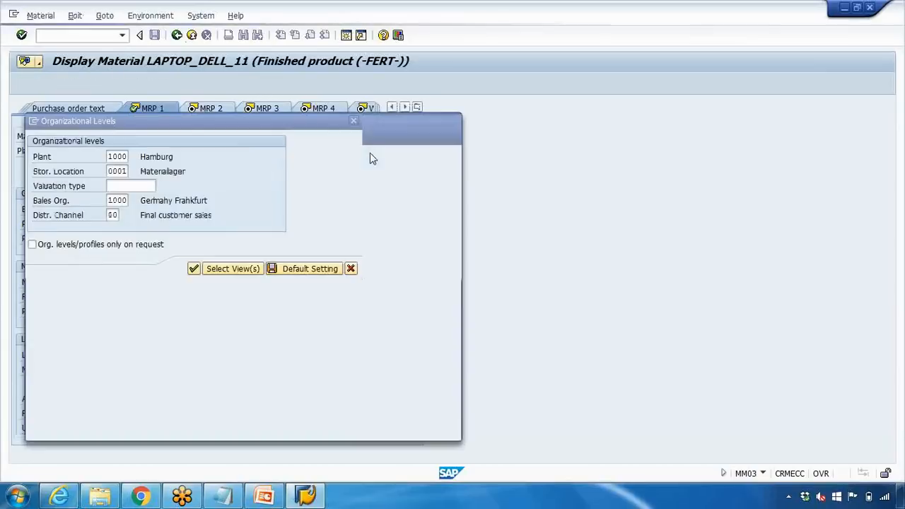
drag(320, 130, 344, 101)
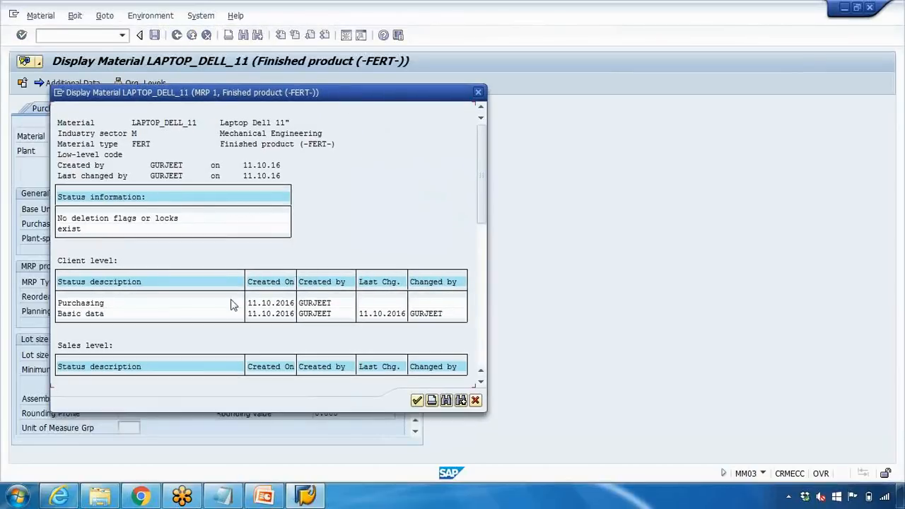
click(157, 166)
click(156, 176)
click(157, 123)
click(240, 134)
click(478, 92)
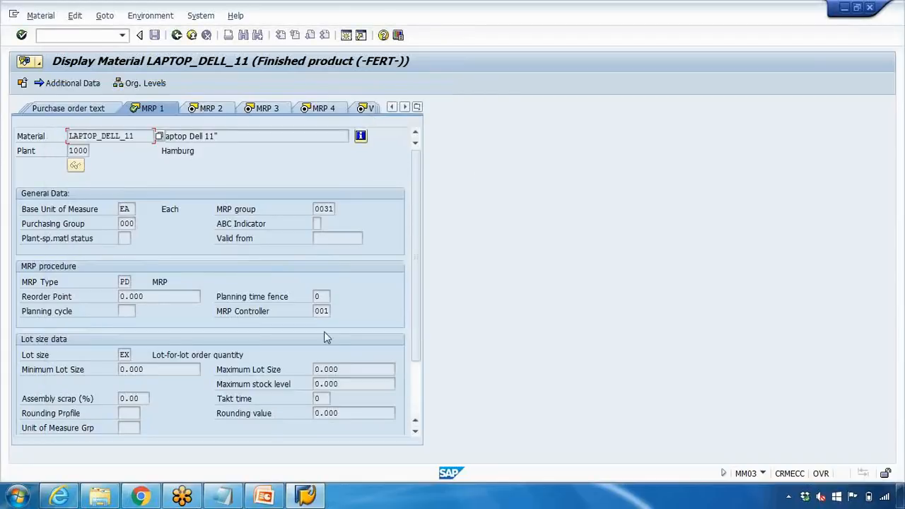
- Switch to PowerPoint and present the Material Master Data slide as a slide show
click(260, 497)
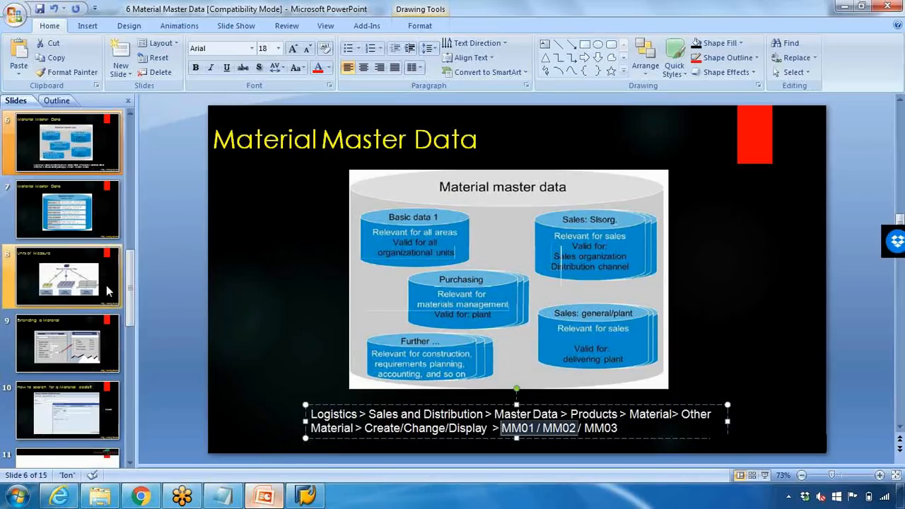
scroll(106, 286, up, 1)
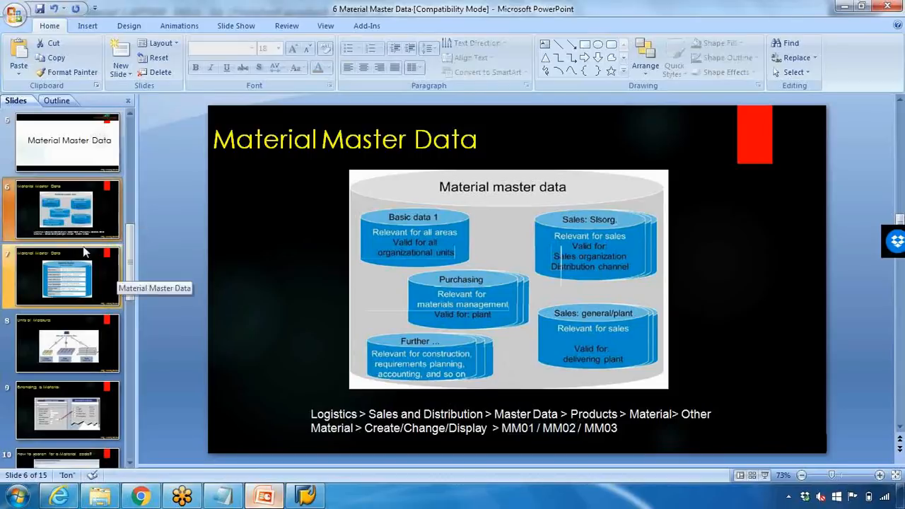
click(764, 475)
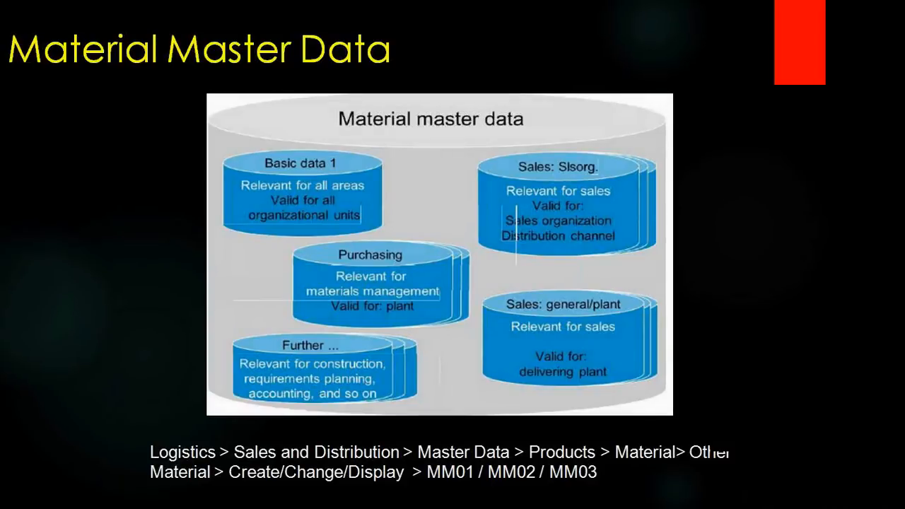
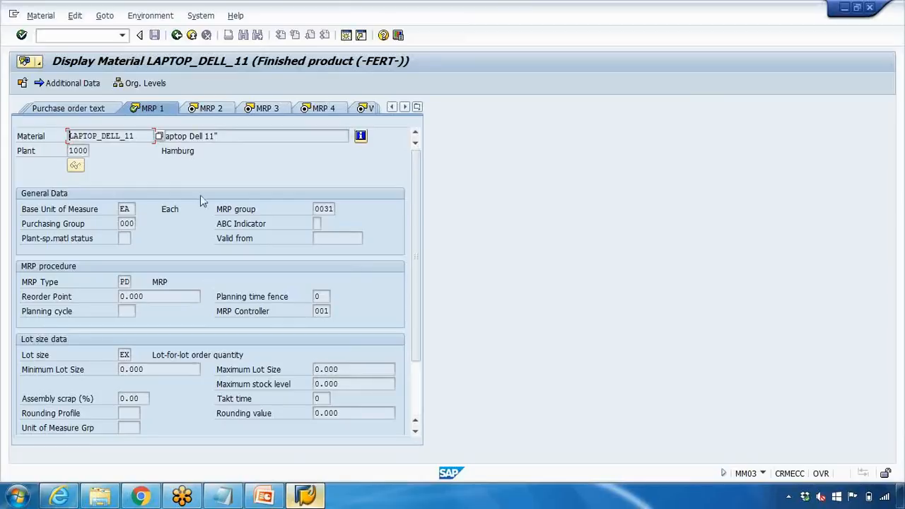
- Open material LAPTOP_DELL_11 for change with MM02 and go to the units of measure in its additional data
click(97, 37)
key(Return)
key(Return)
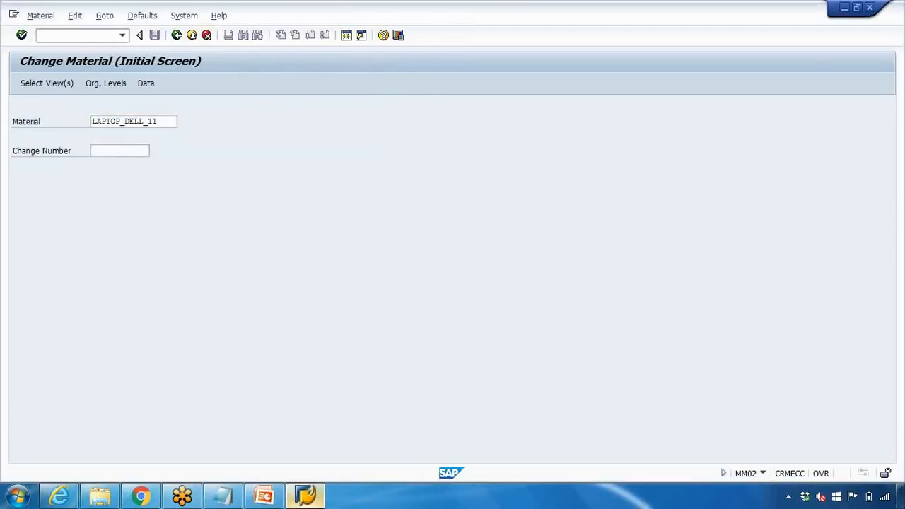
key(Return)
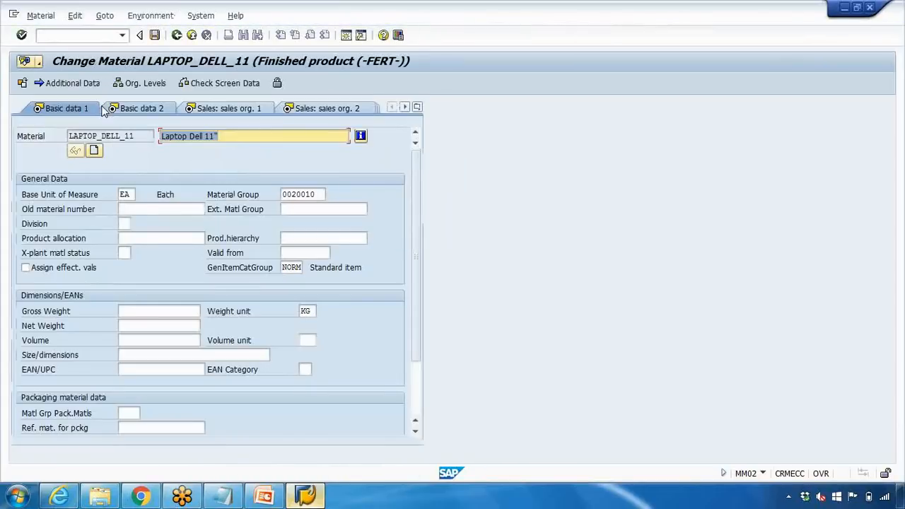
click(63, 85)
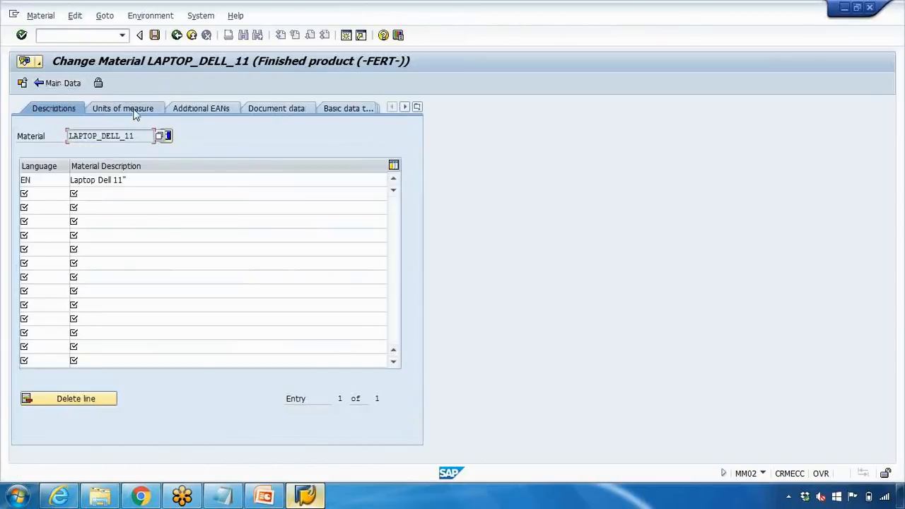
click(137, 114)
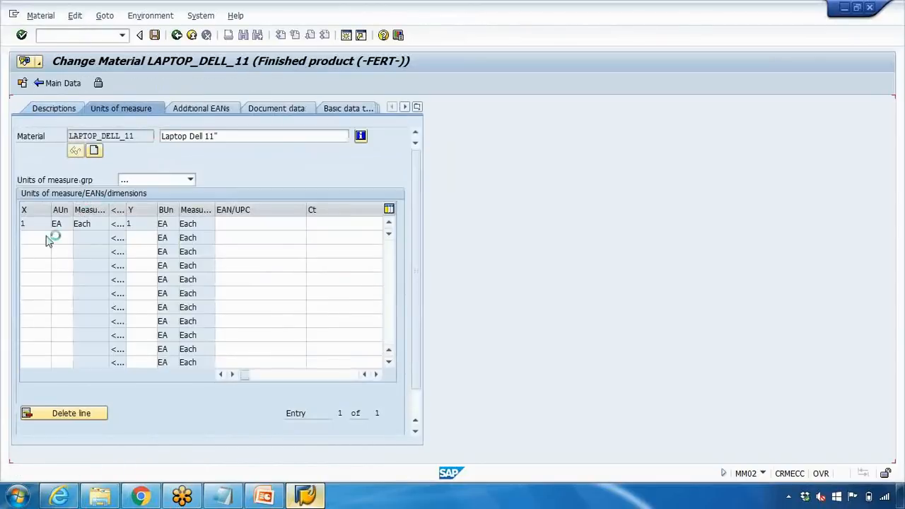
click(62, 223)
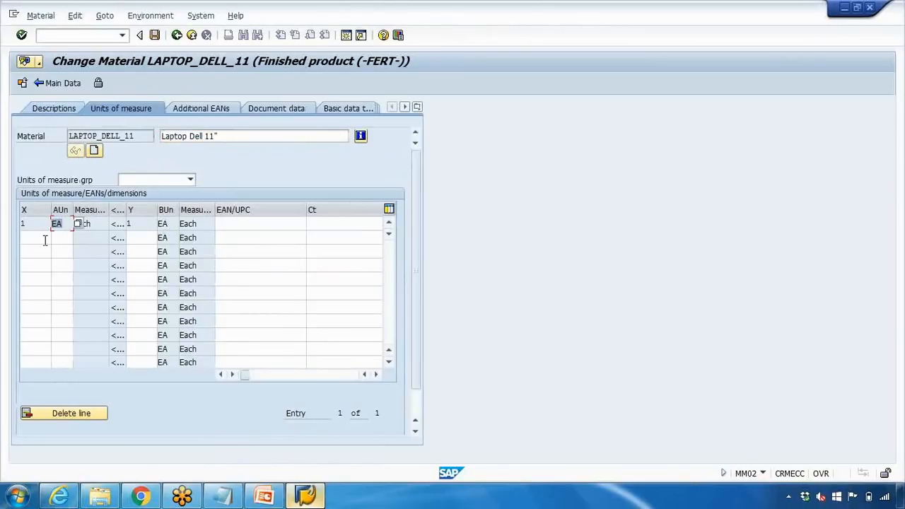
- Add alternative unit CAR (Carton) with 1 carton equal to 4 EA, consulting the Units of Measure slide in PowerPoint
click(42, 239)
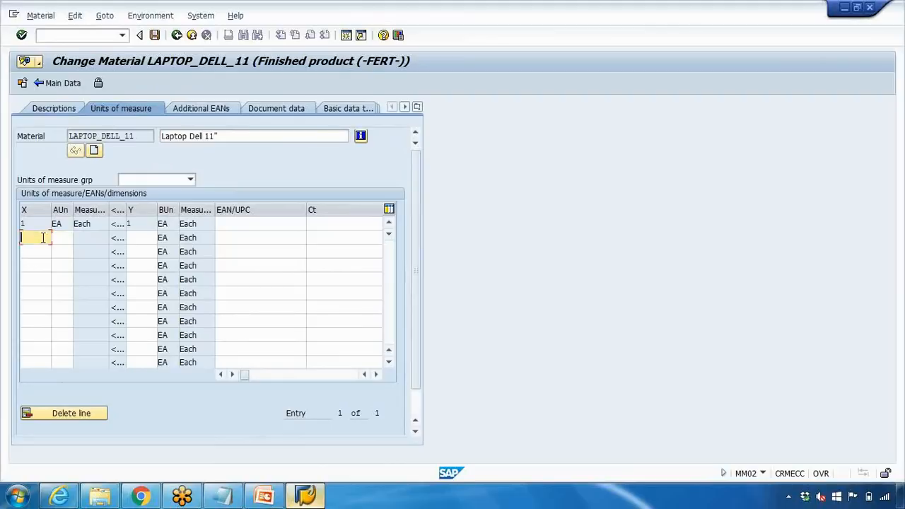
text(1)
click(65, 238)
key(Return)
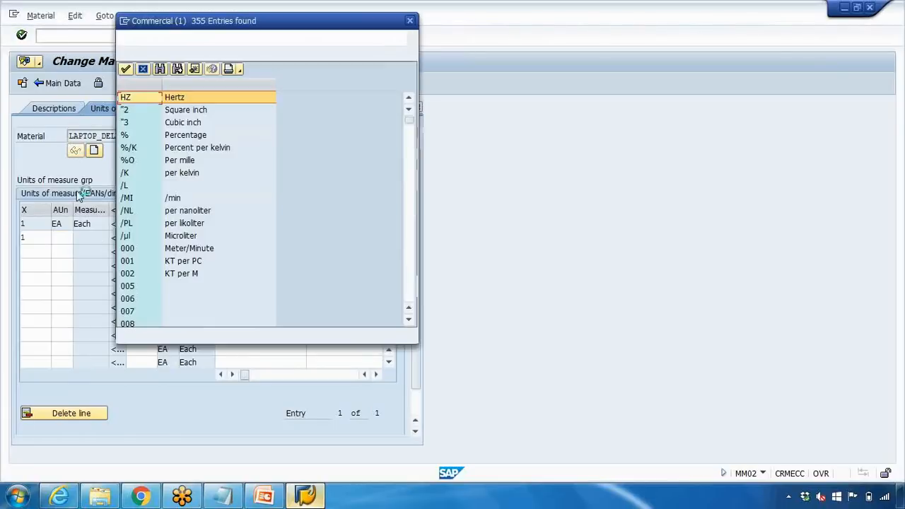
scroll(79, 196, down, 9)
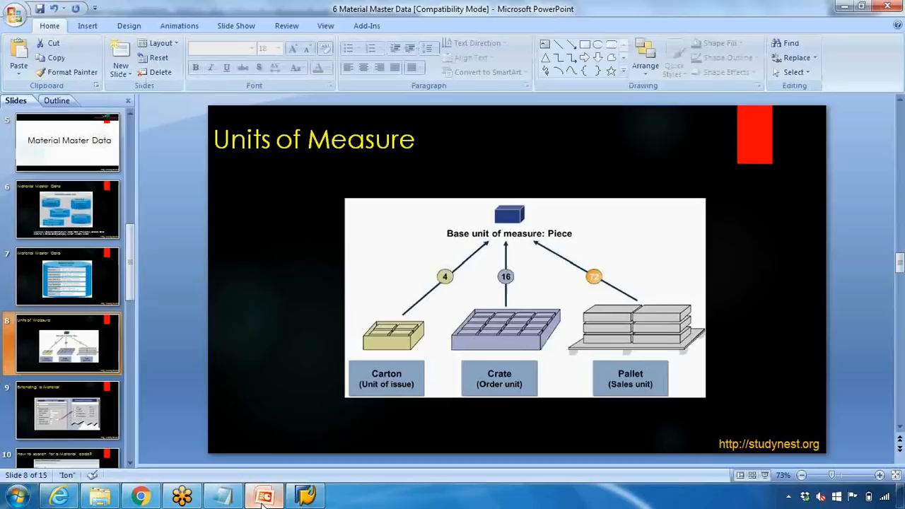
click(263, 501)
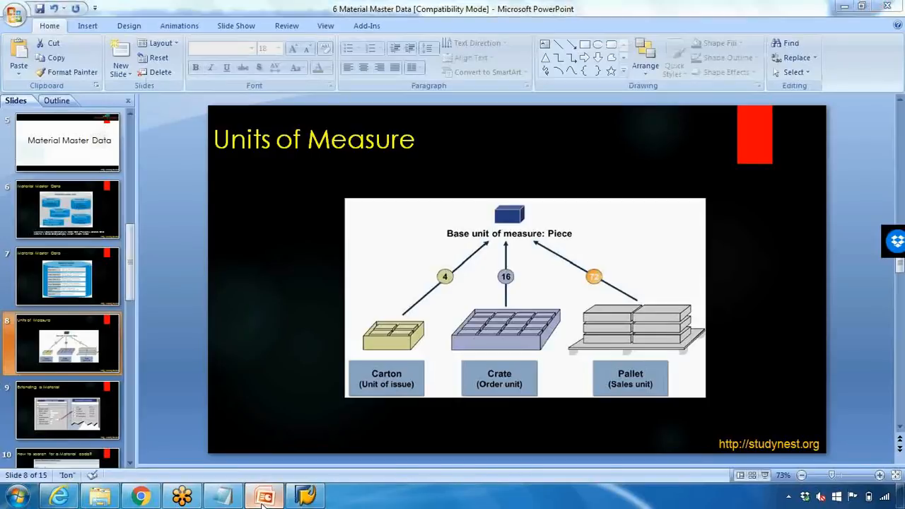
click(263, 501)
scroll(219, 244, down, 3)
scroll(184, 237, down, 2)
click(178, 211)
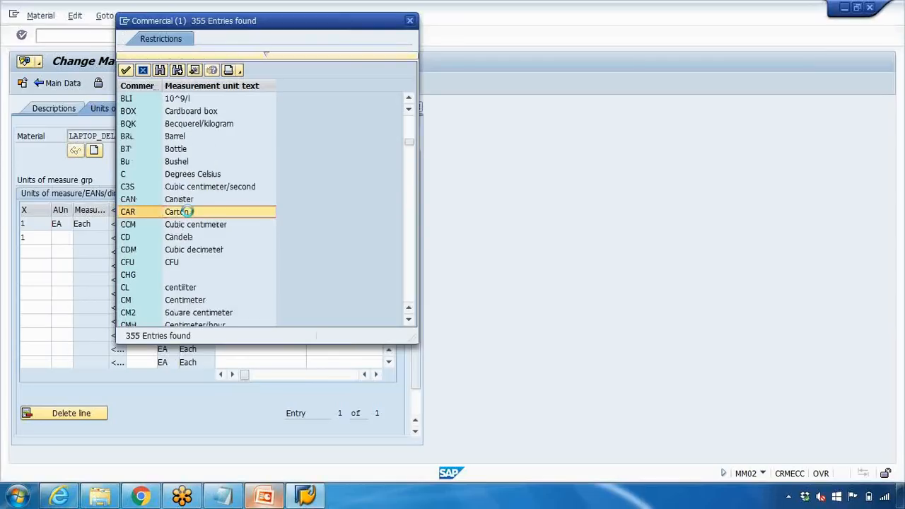
click(144, 238)
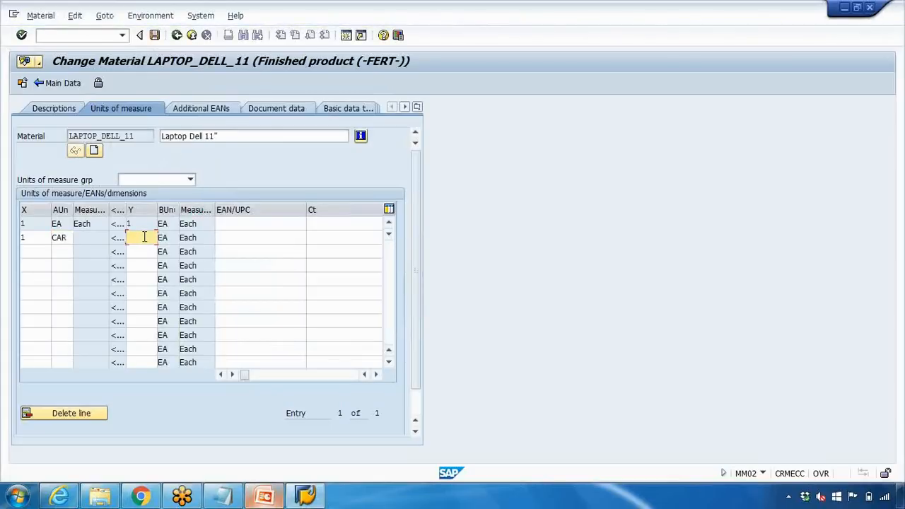
key(Return)
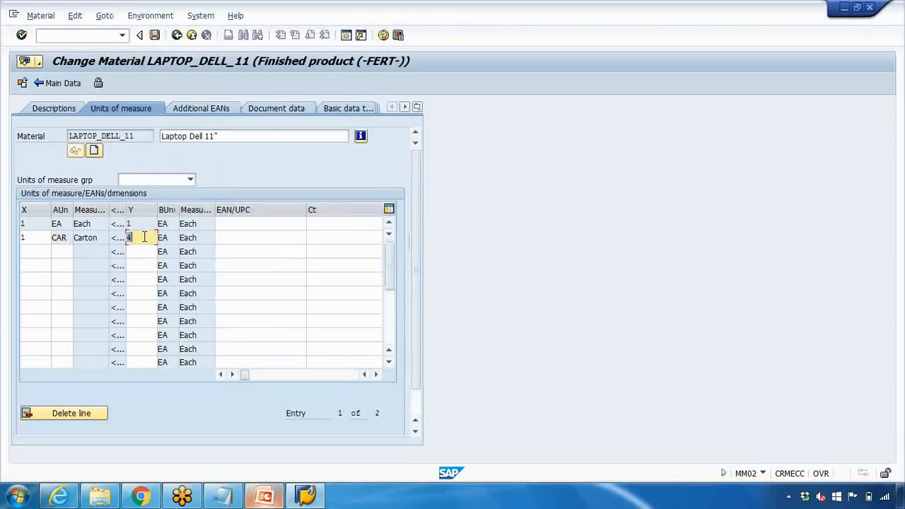
drag(72, 237, 40, 237)
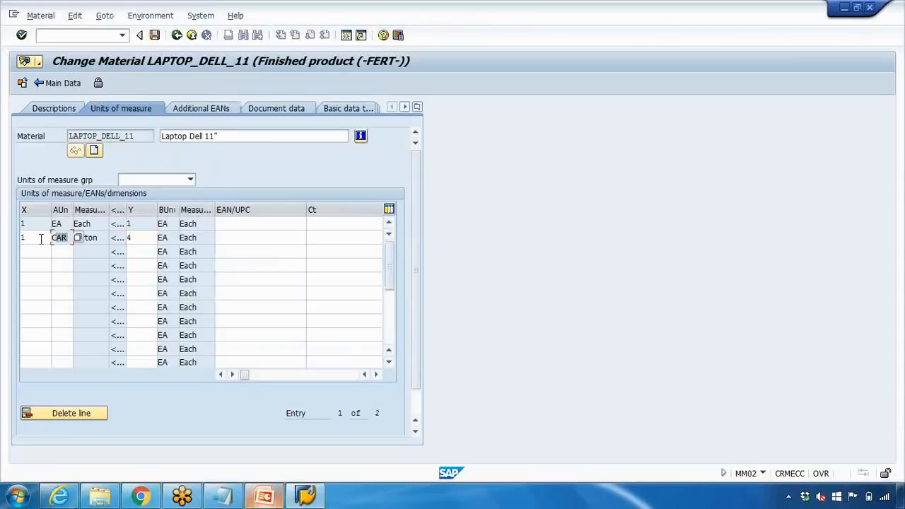
double_click(138, 238)
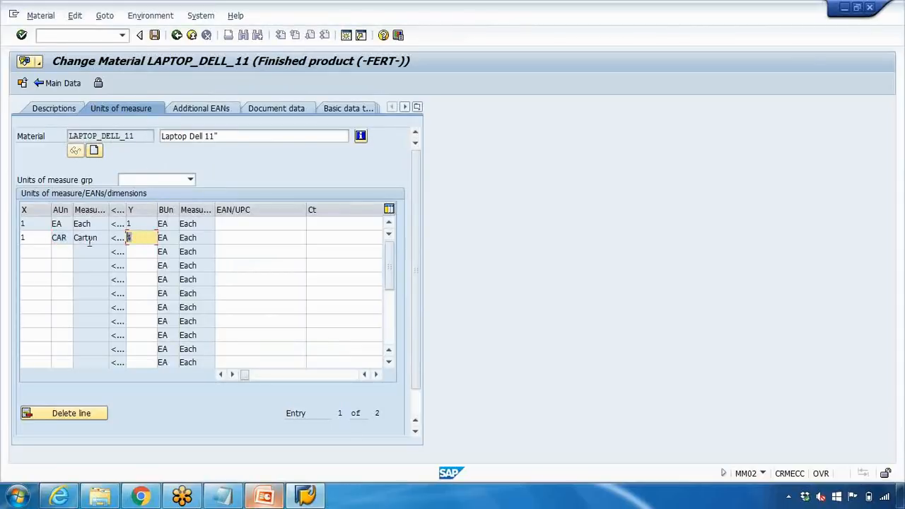
- Check the pallet conversion on the PowerPoint slide and add alternative unit PAL (Pallet) with 1 pallet equal to 72 EA
click(264, 496)
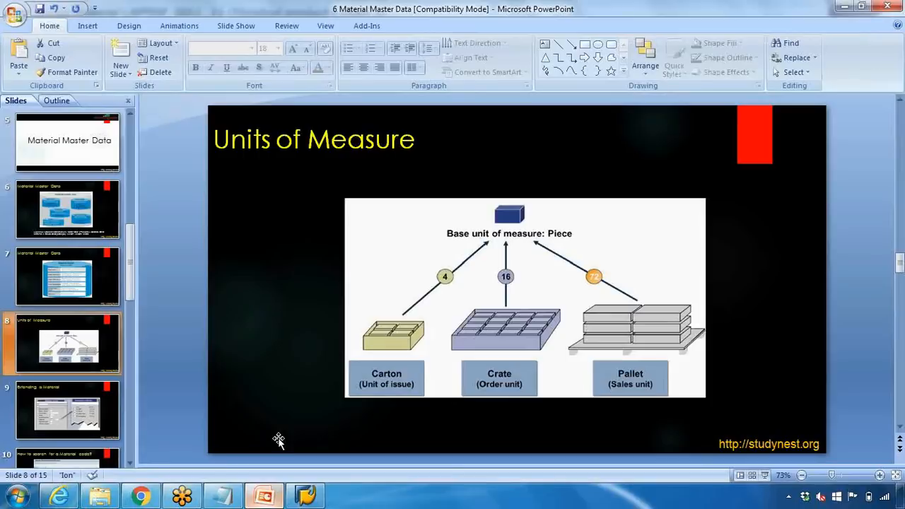
click(283, 497)
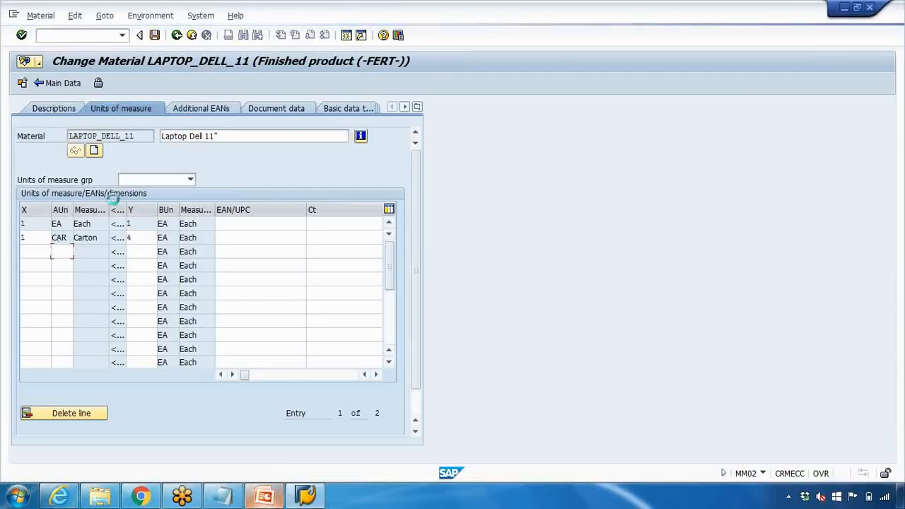
drag(408, 124, 409, 183)
scroll(287, 202, down, 20)
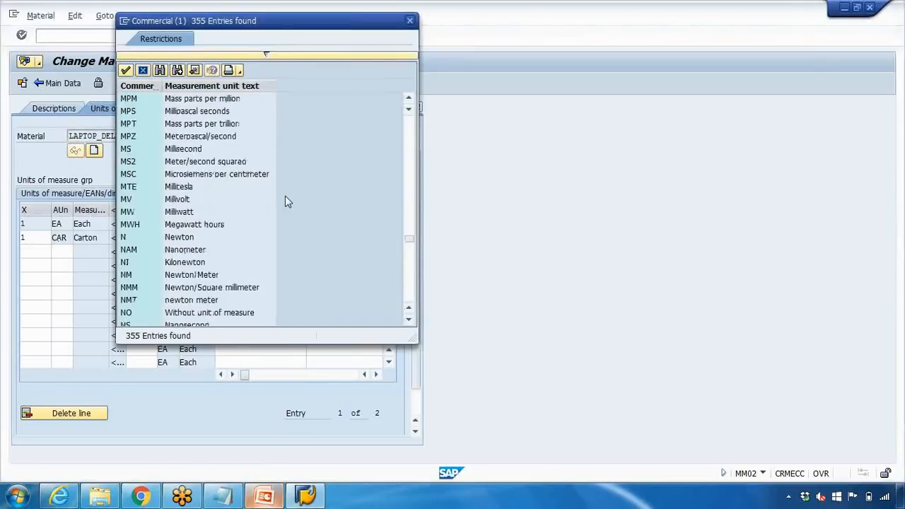
scroll(285, 196, down, 6)
double_click(184, 240)
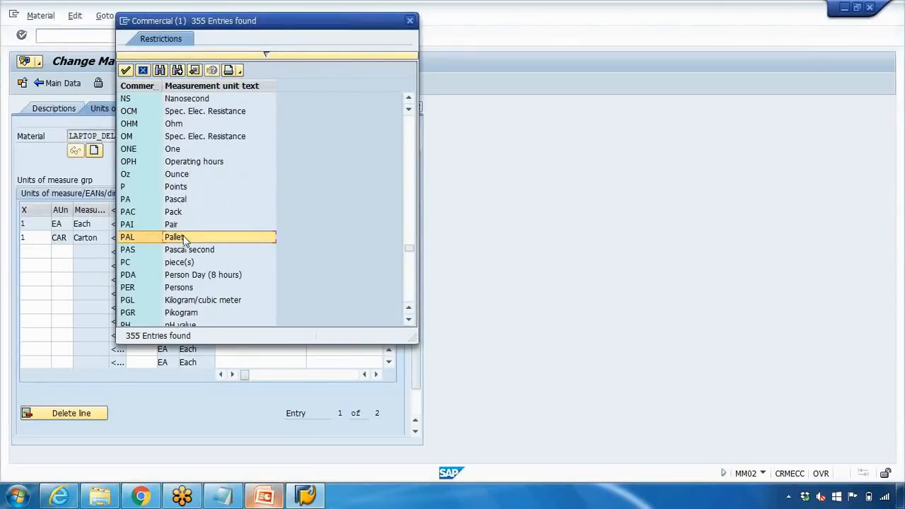
drag(74, 252, 38, 256)
click(38, 256)
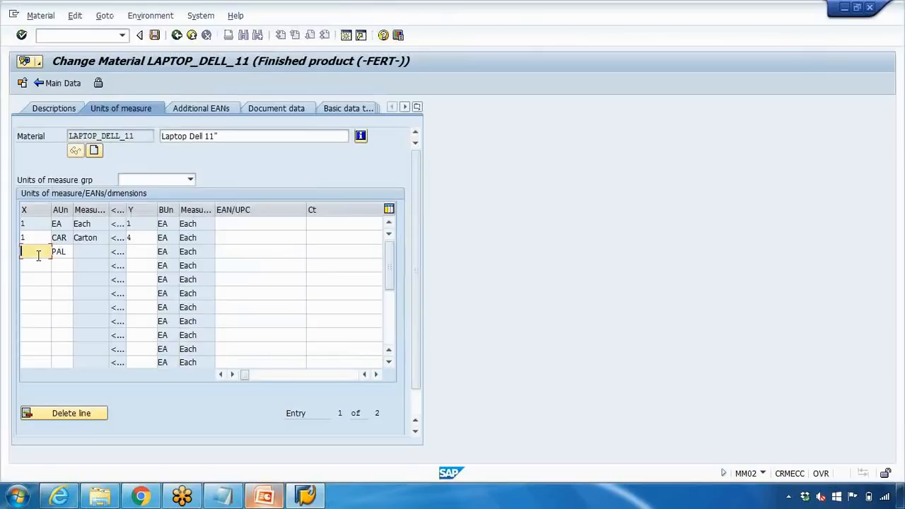
text(1)
key(Tab)
text(72)
key(Return)
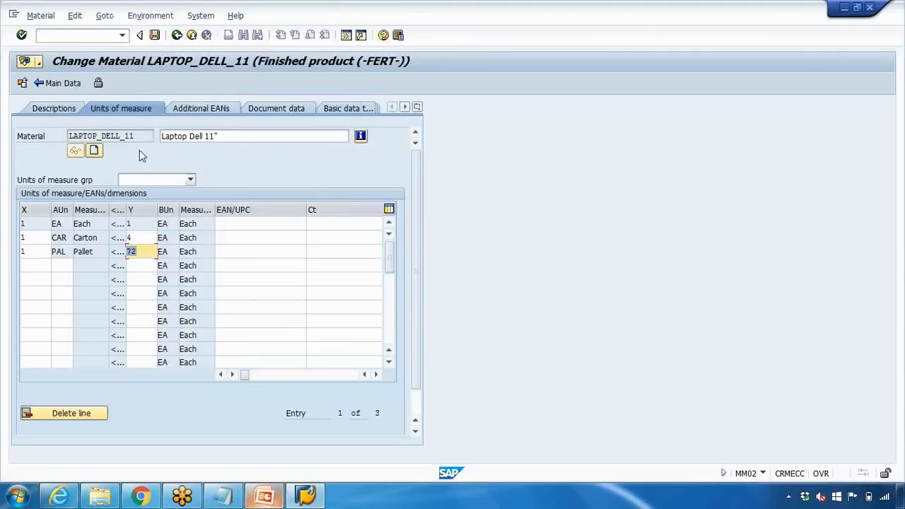
- Save the material, reopen LAPTOP_DELL_11 for change with the same organizational levels and display its alternative units of measure in the additional data
click(155, 35)
key(Return)
key(Return)
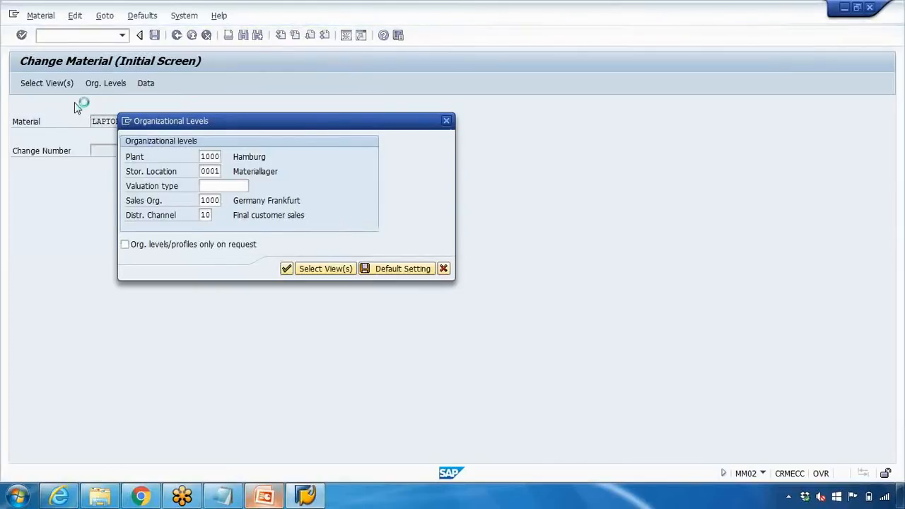
key(Return)
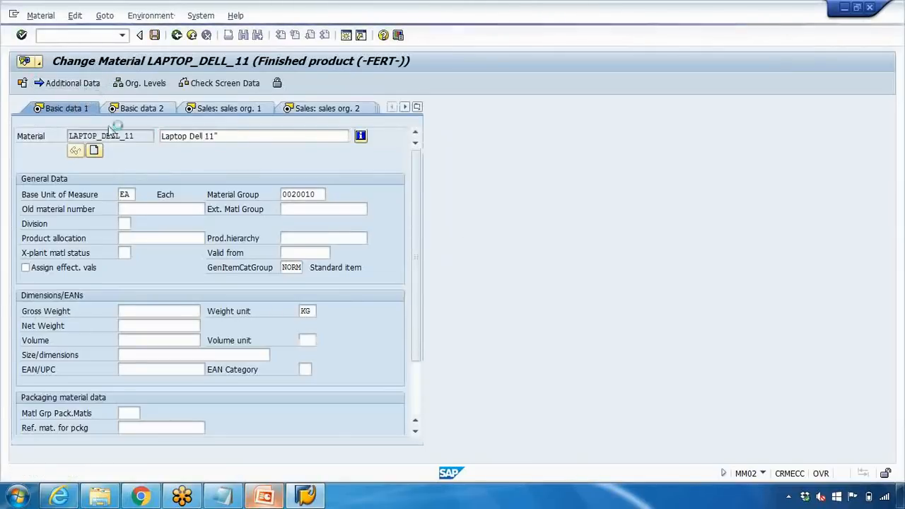
click(118, 111)
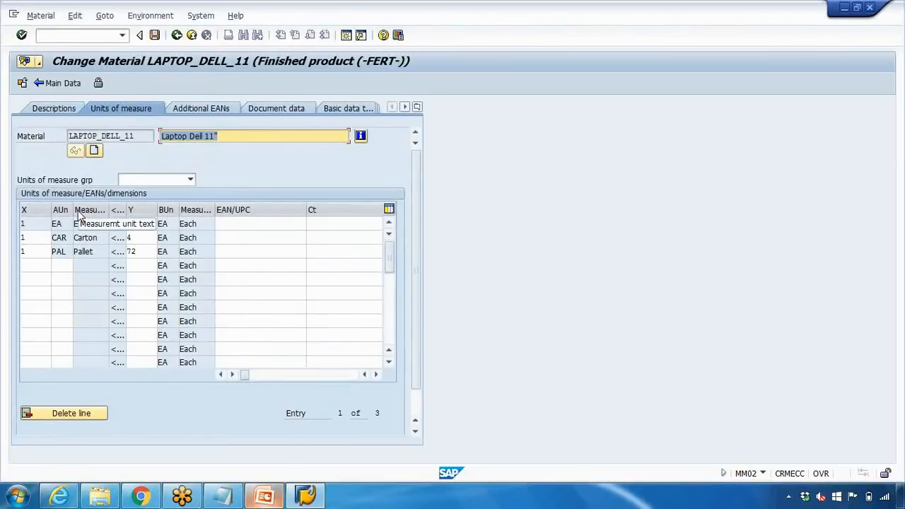
- Switch to PowerPoint, present the Units of Measure and Extending a Material slides, and return to SAP
click(263, 494)
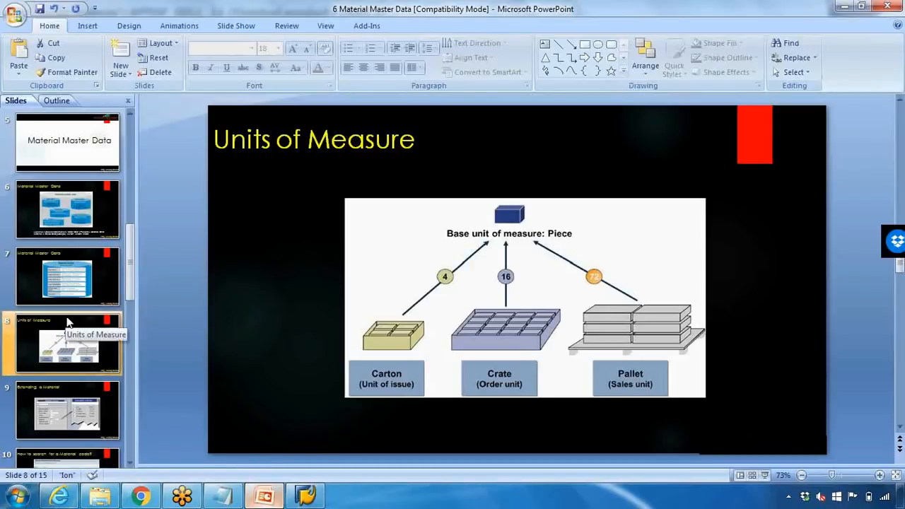
click(764, 475)
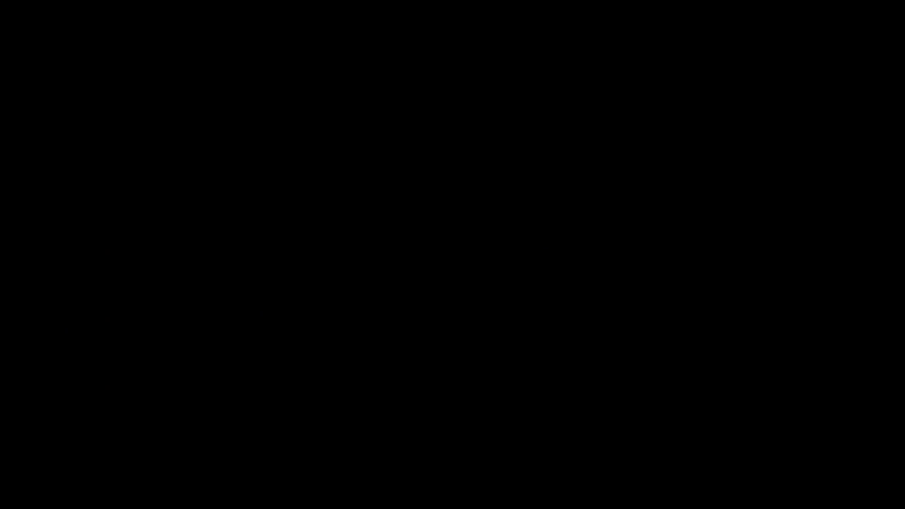
key(Right)
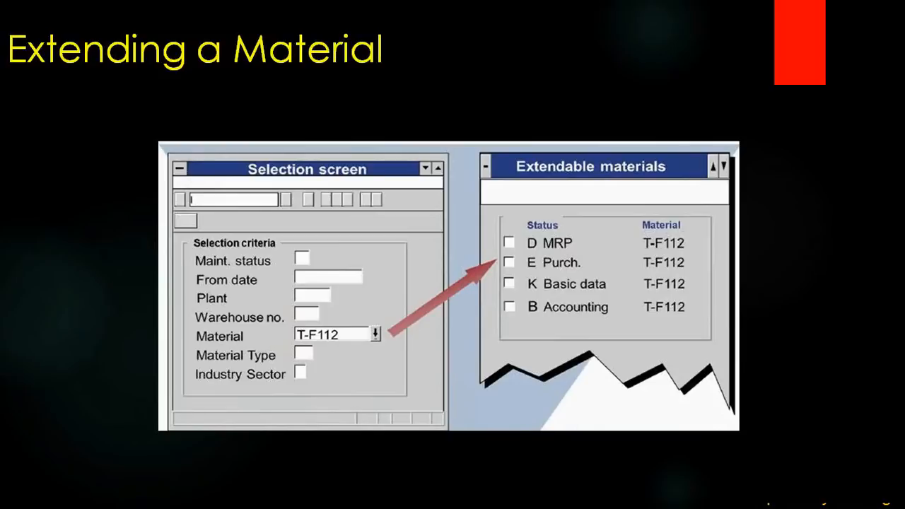
key(Escape)
click(306, 495)
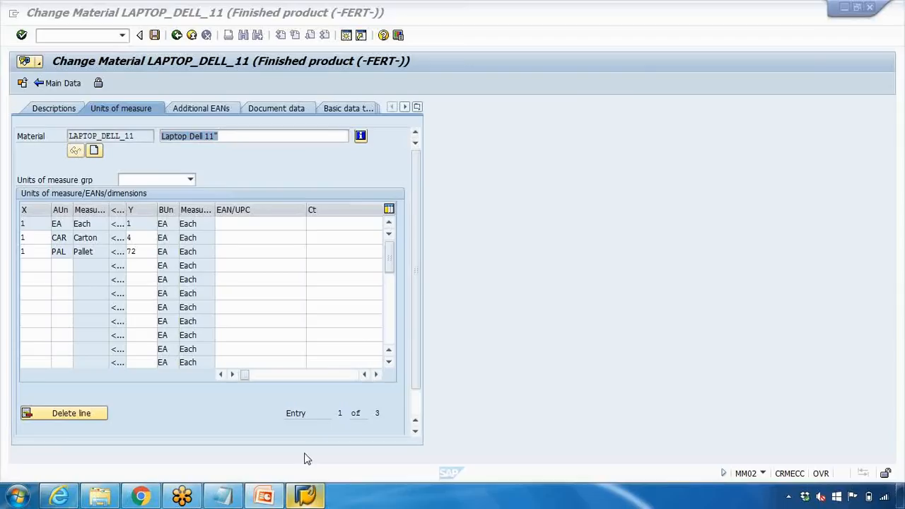
- Leave the units of measure, reopen the organizational levels of LAPTOP_DELL_11 for change and look up the plants available there
click(176, 34)
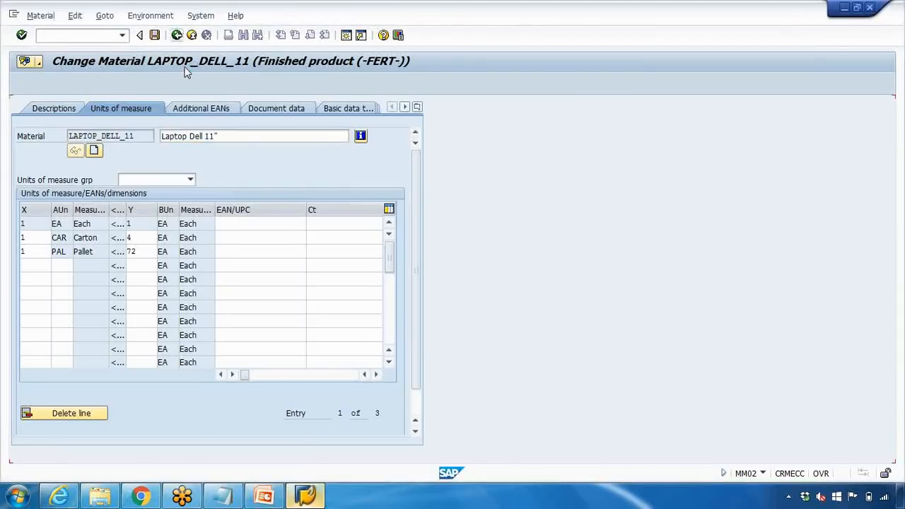
key(Return)
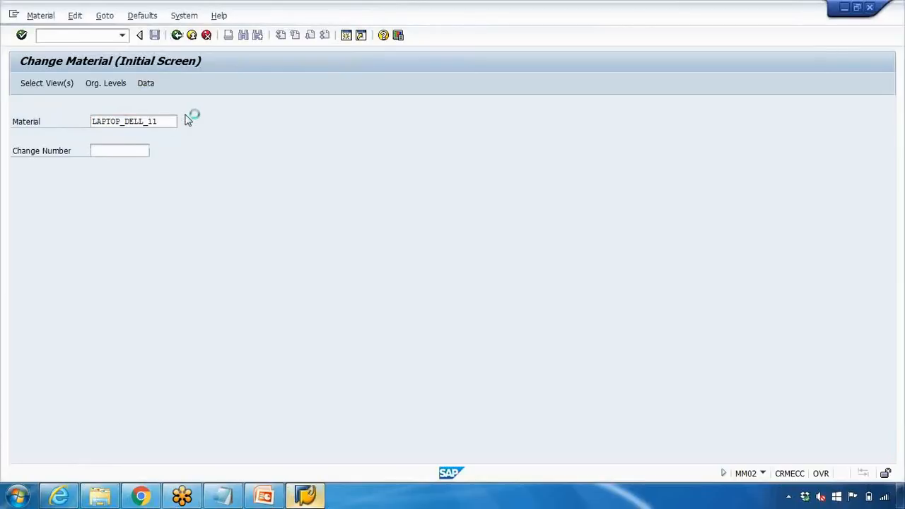
key(Return)
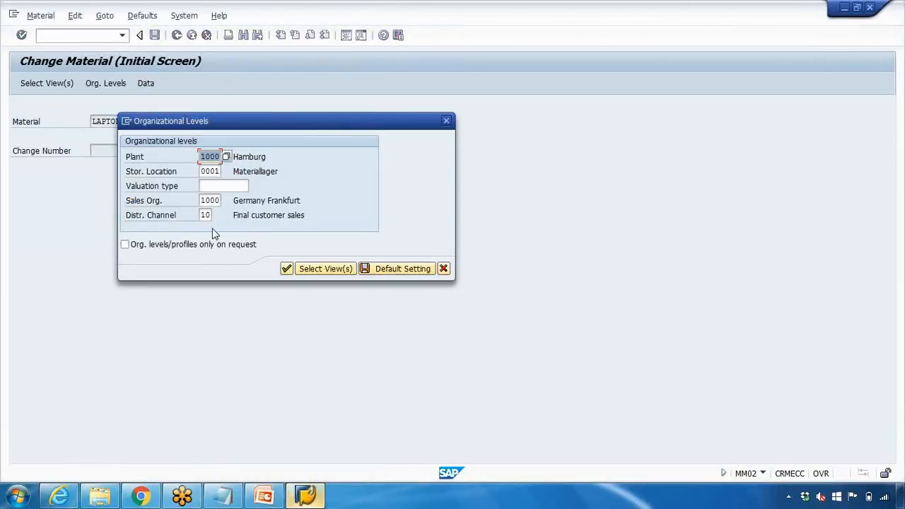
drag(202, 156, 228, 162)
click(227, 157)
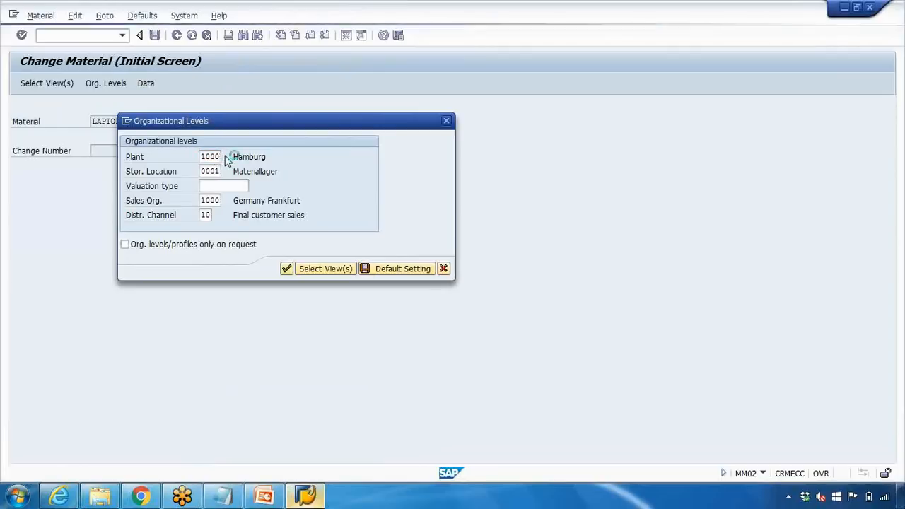
drag(185, 235, 300, 176)
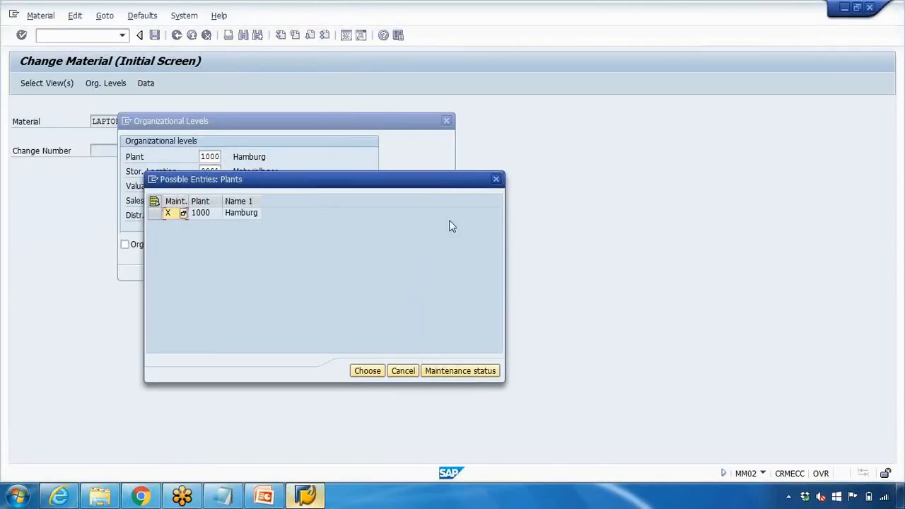
click(496, 180)
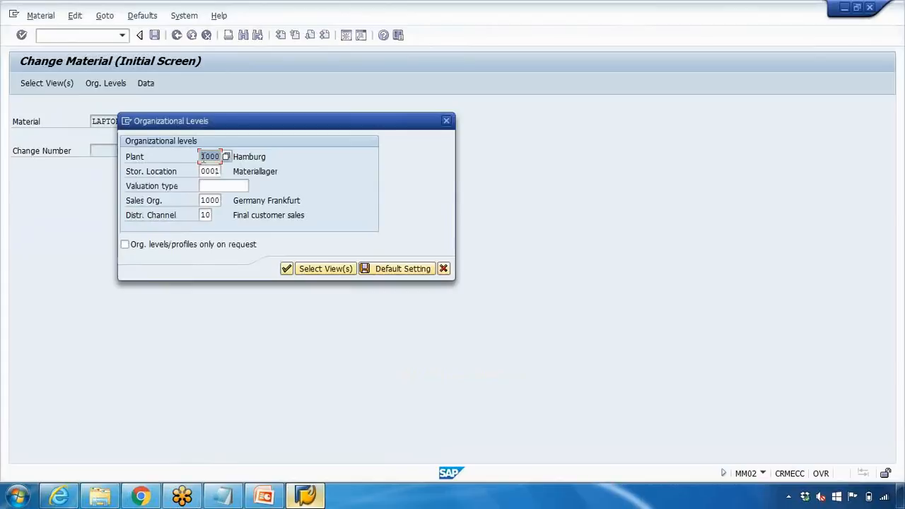
- Clear the plant in the organizational levels and choose plant 1000 (Hamburg) from its possible entries
key(Delete)
click(212, 171)
click(212, 157)
click(226, 157)
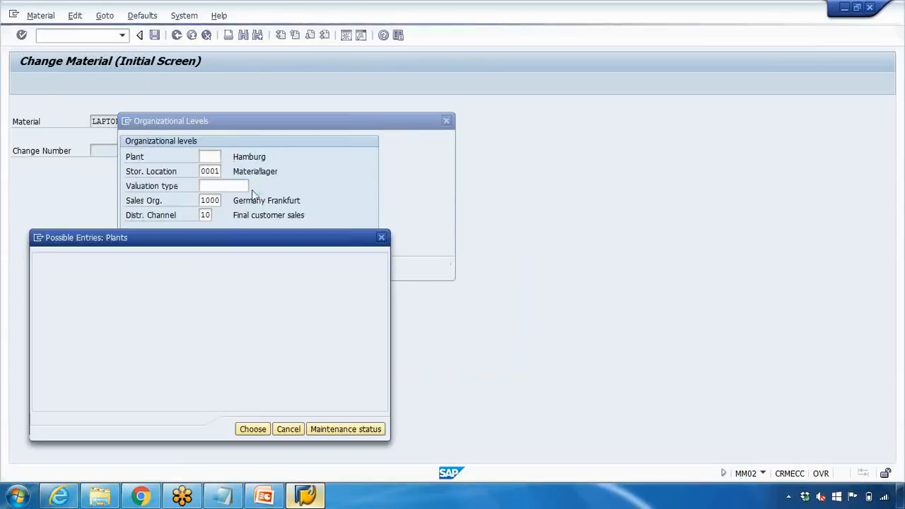
click(114, 274)
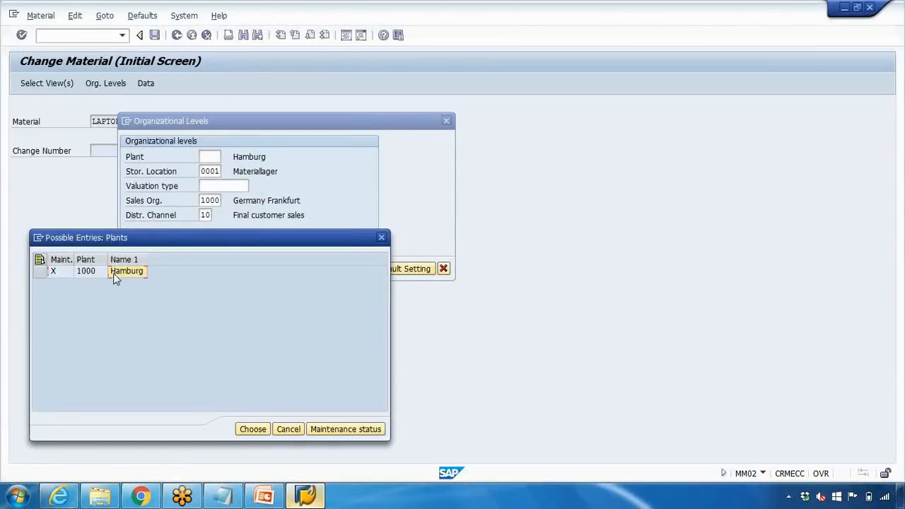
click(40, 272)
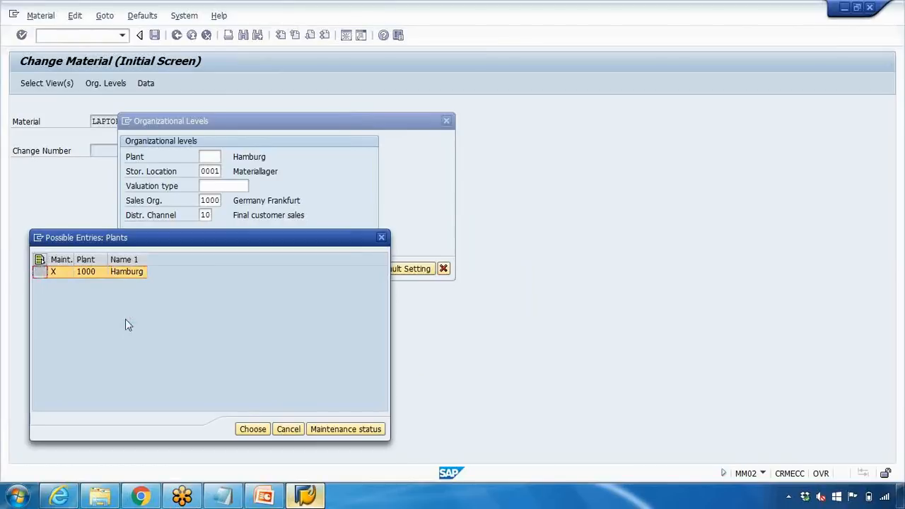
key(Return)
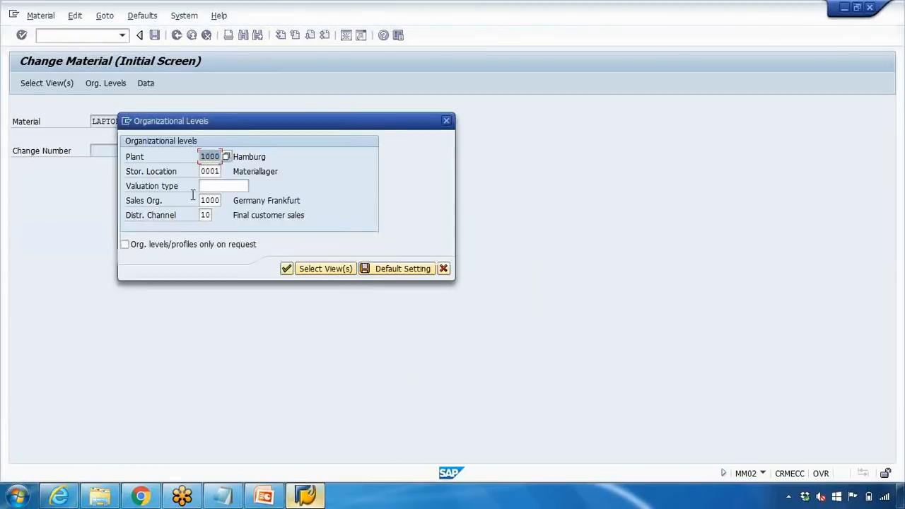
- Clear the sales organization, choose 1000 with distribution channel 10 from the possible entries, and cancel the organizational levels
click(210, 200)
key(Delete)
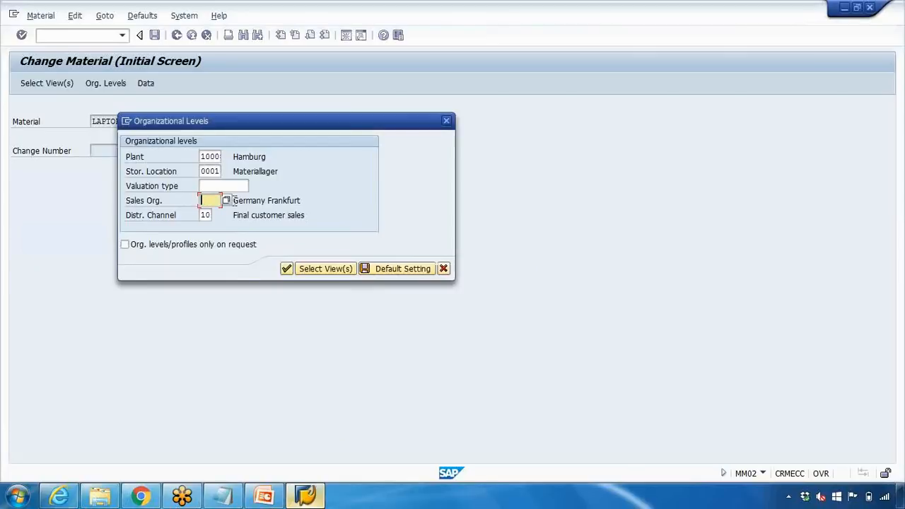
click(225, 201)
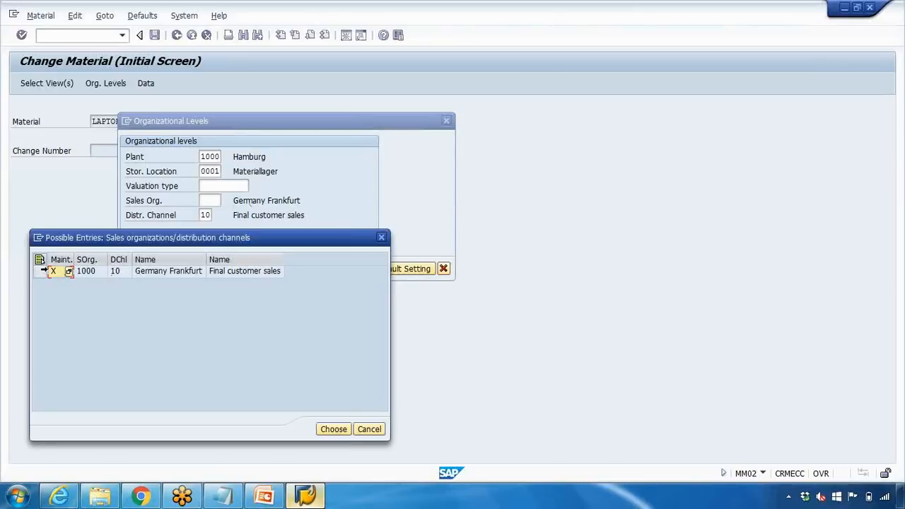
click(41, 272)
click(334, 432)
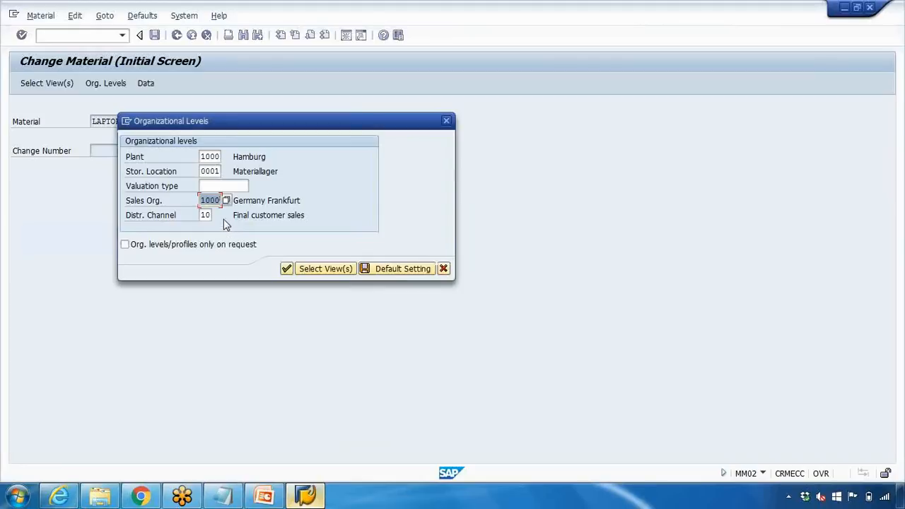
click(449, 122)
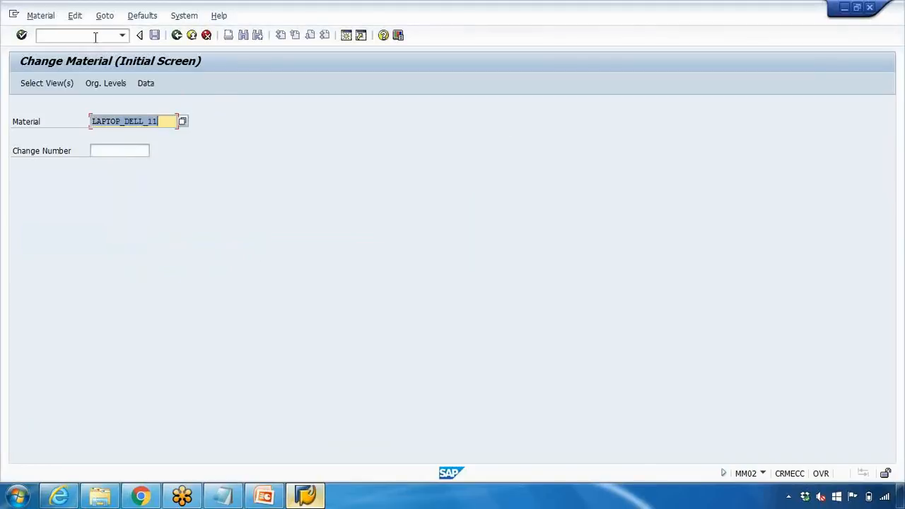
- Leave the change transaction, start MM01 for finished product LAPTOP_DELL_11 and accept the preselected views to reach the organizational levels
click(177, 35)
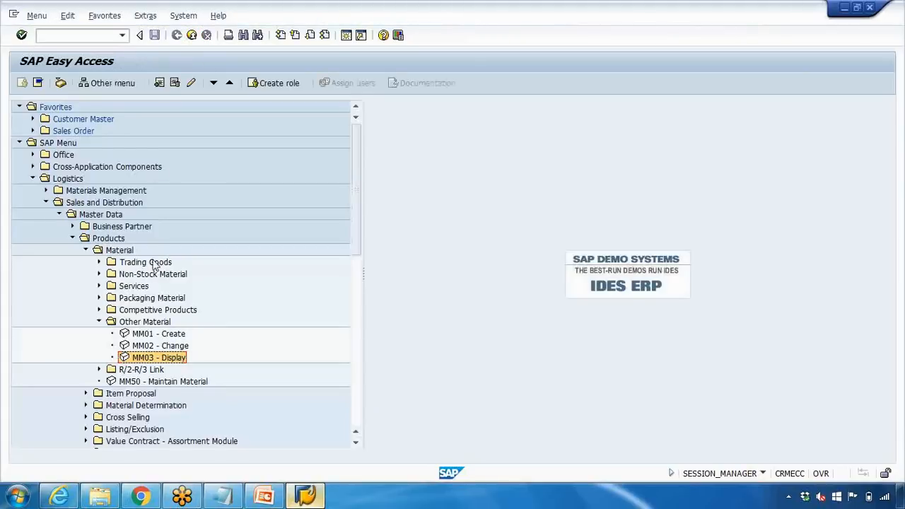
click(182, 335)
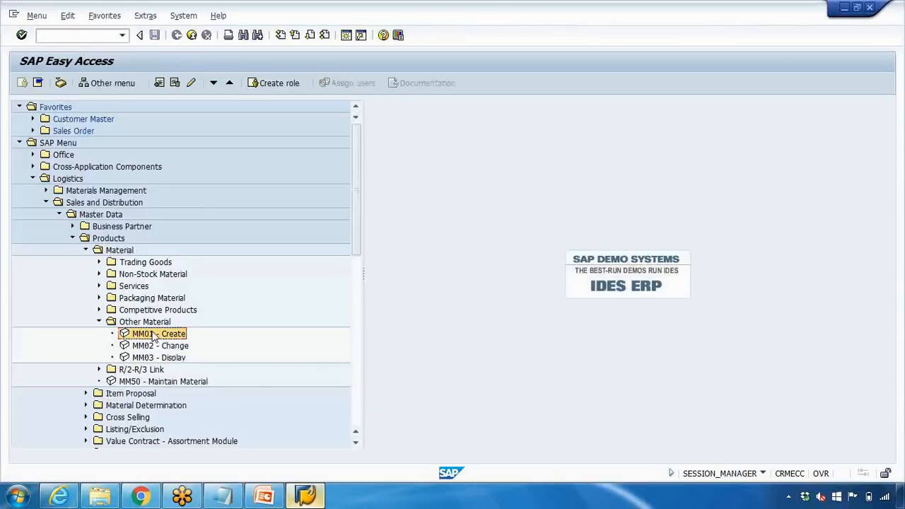
double_click(155, 336)
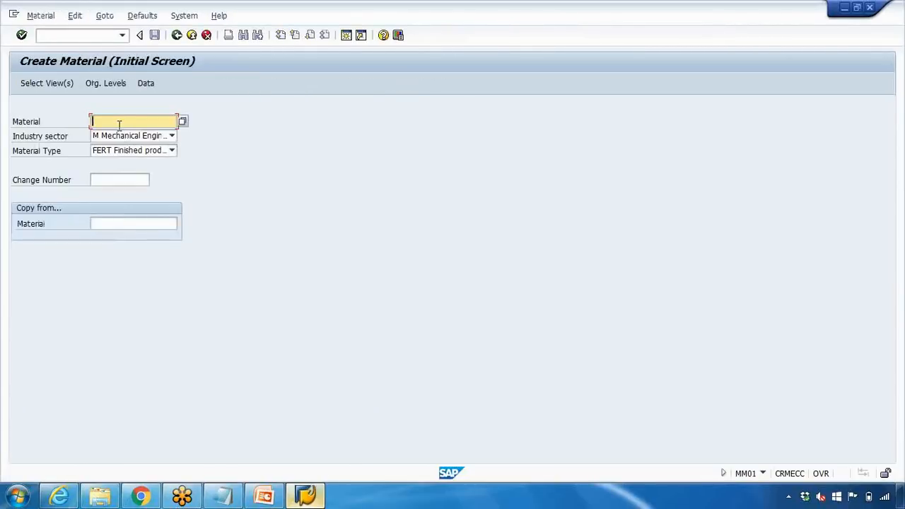
click(119, 125)
click(131, 131)
key(Return)
key(Return)
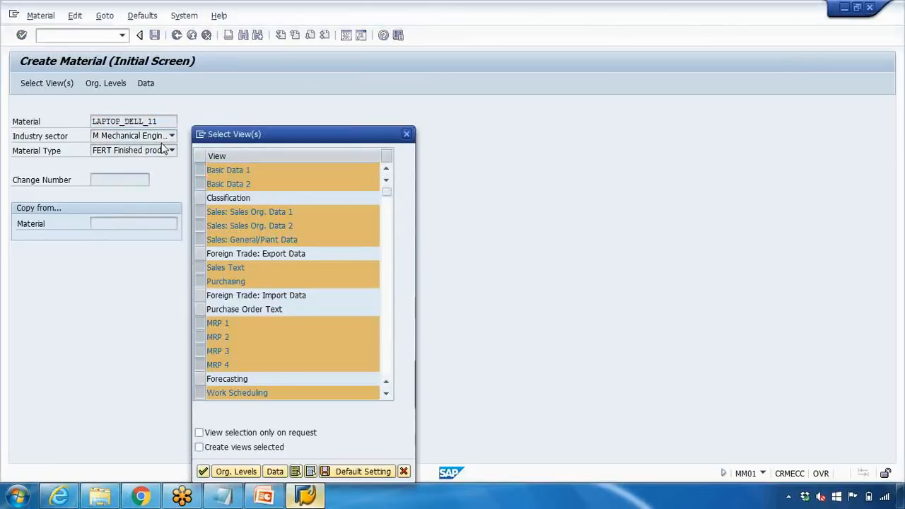
key(Return)
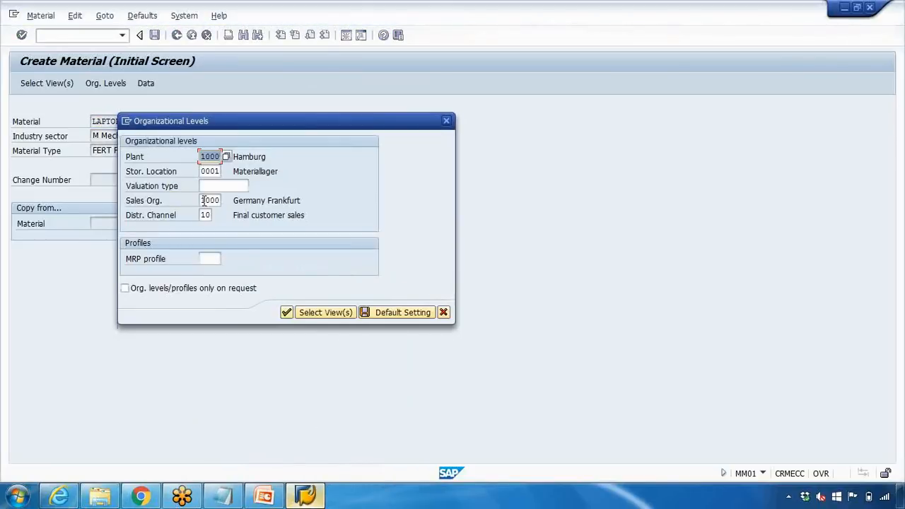
- Choose plant 1100 (Berlin) from the possible entries for the plant to which the material is extended
click(202, 201)
key(BackSpace)
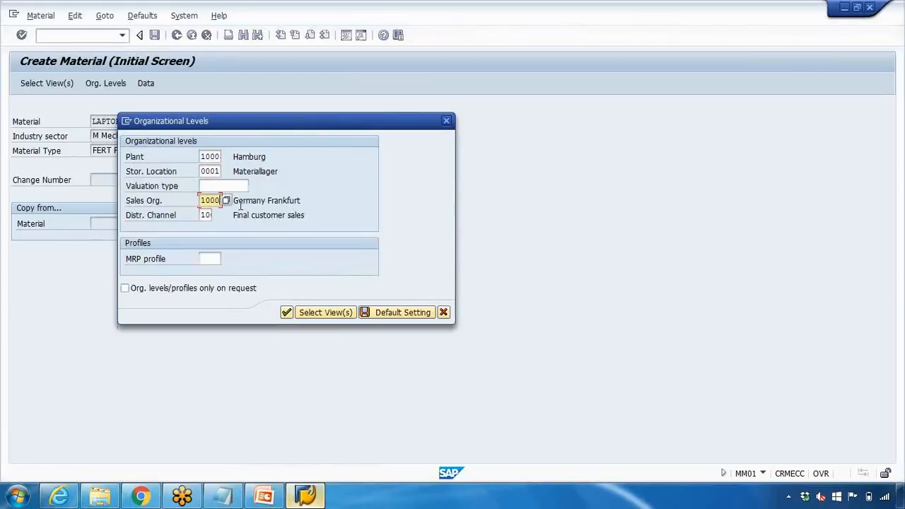
click(203, 157)
key(Return)
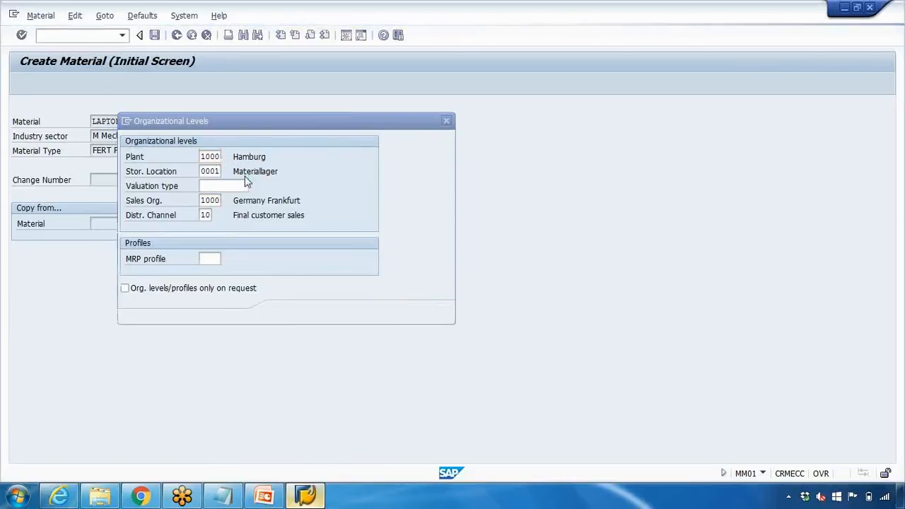
scroll(109, 355, down, 2)
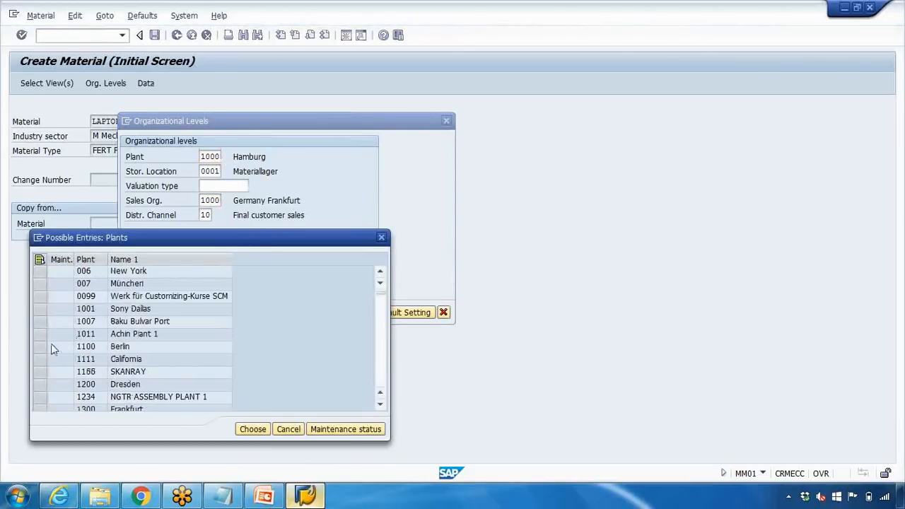
click(44, 347)
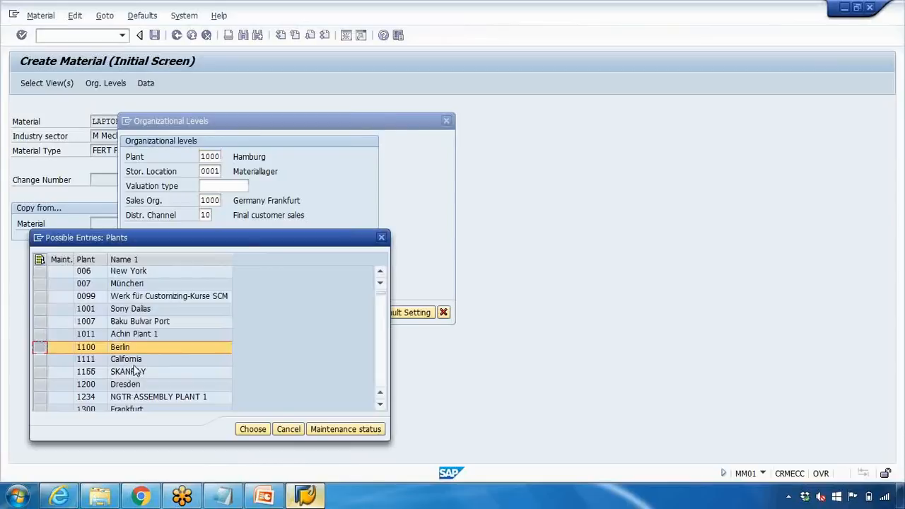
click(248, 430)
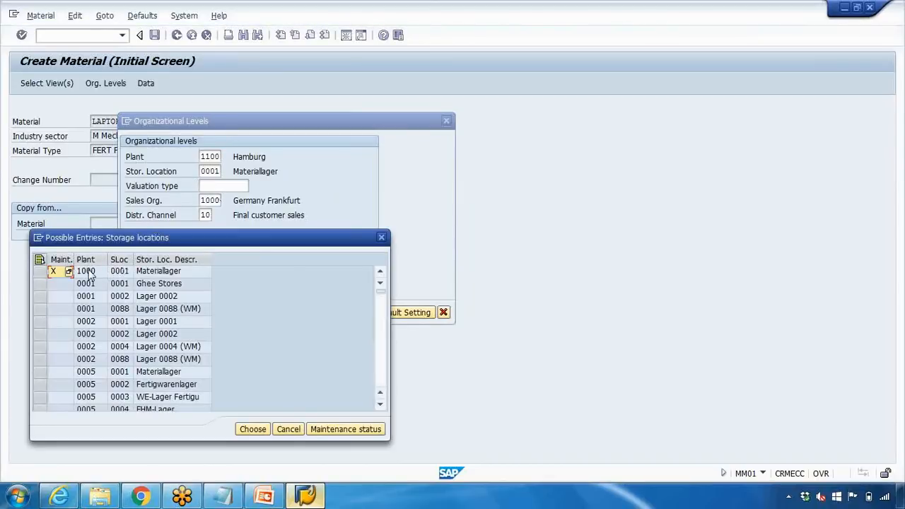
- Pick storage location 0001 (Ghee Stores) from the possible entries and enter 1100 as the plant again
click(40, 284)
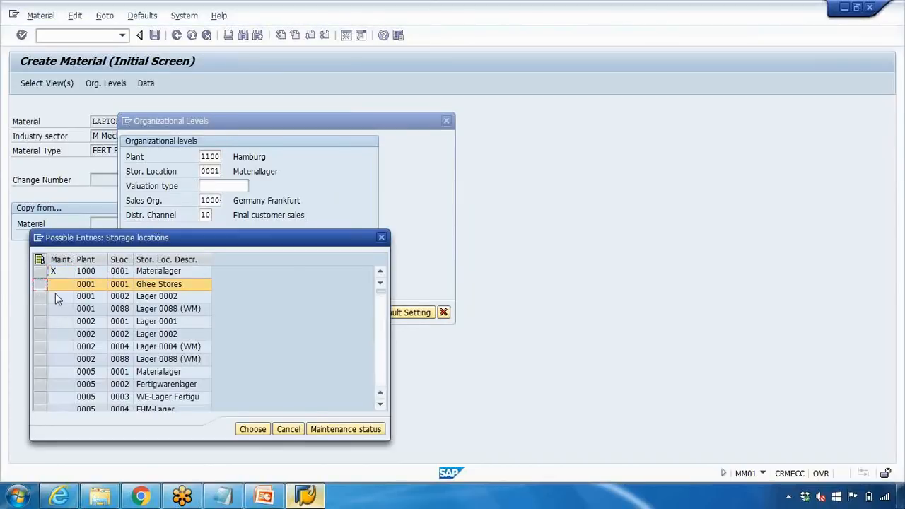
click(253, 428)
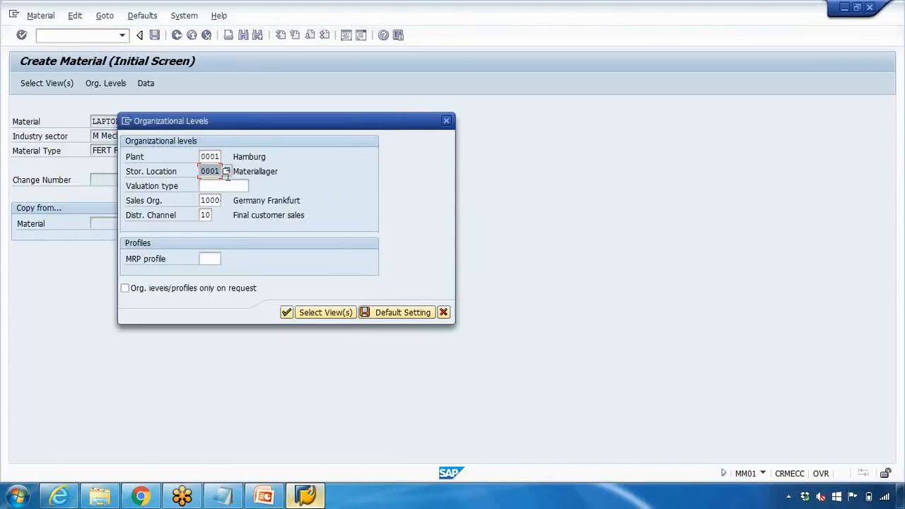
click(211, 157)
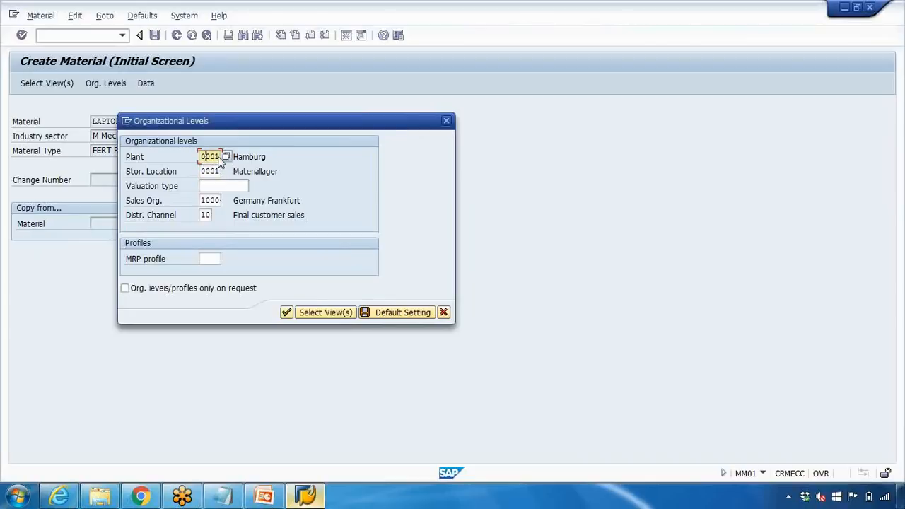
drag(202, 157, 220, 156)
text(11)
click(210, 173)
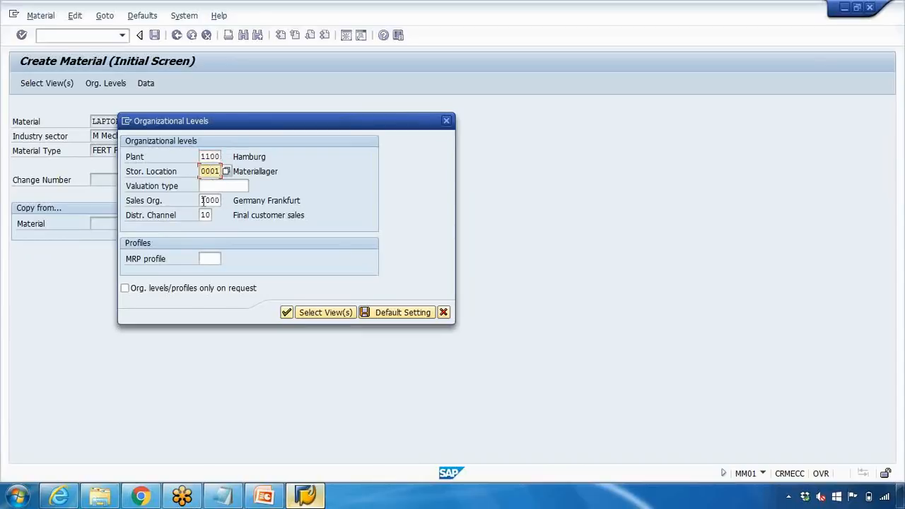
- Choose sales organization 2000 with distribution channel 10 from the possible entries and confirm the organizational levels
click(205, 201)
click(226, 201)
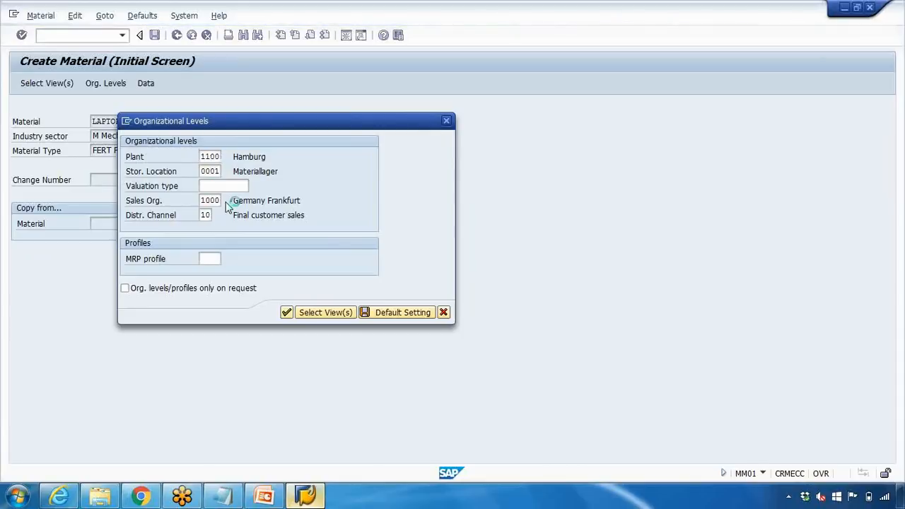
scroll(226, 206, down, 2)
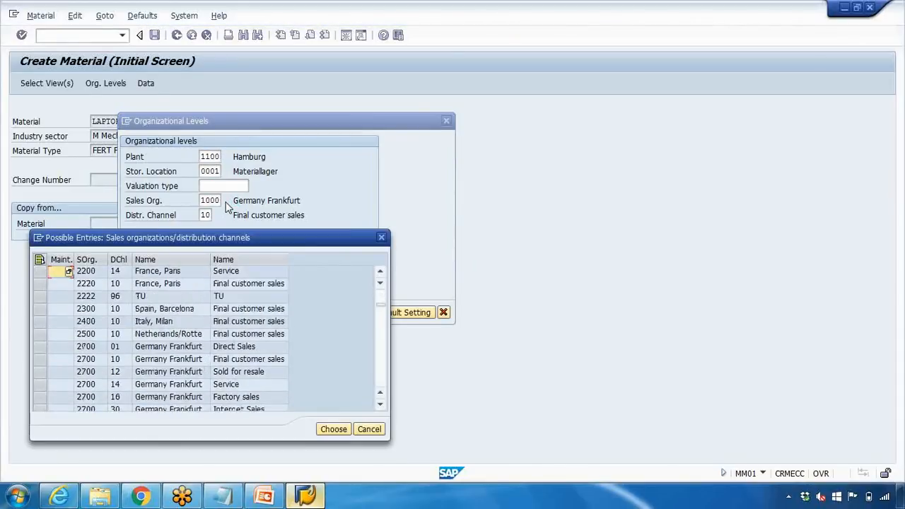
scroll(226, 206, up, 1)
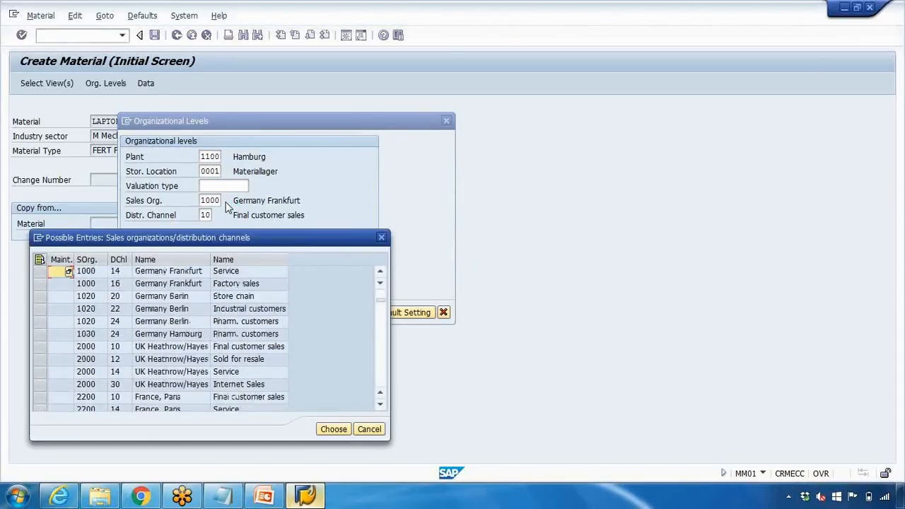
click(382, 238)
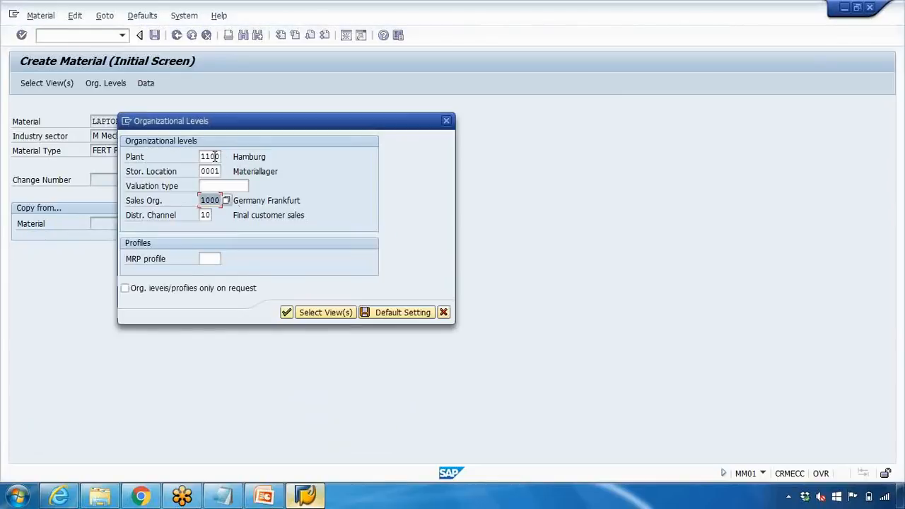
key(Return)
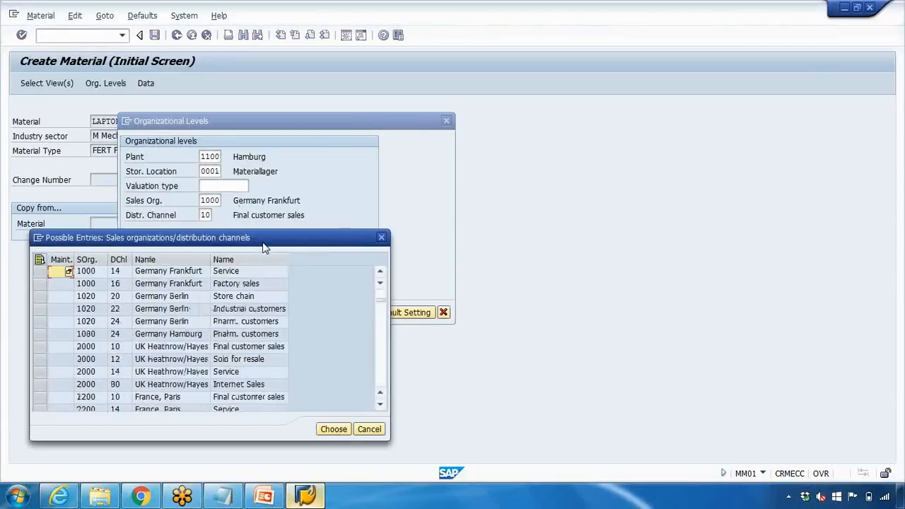
click(41, 347)
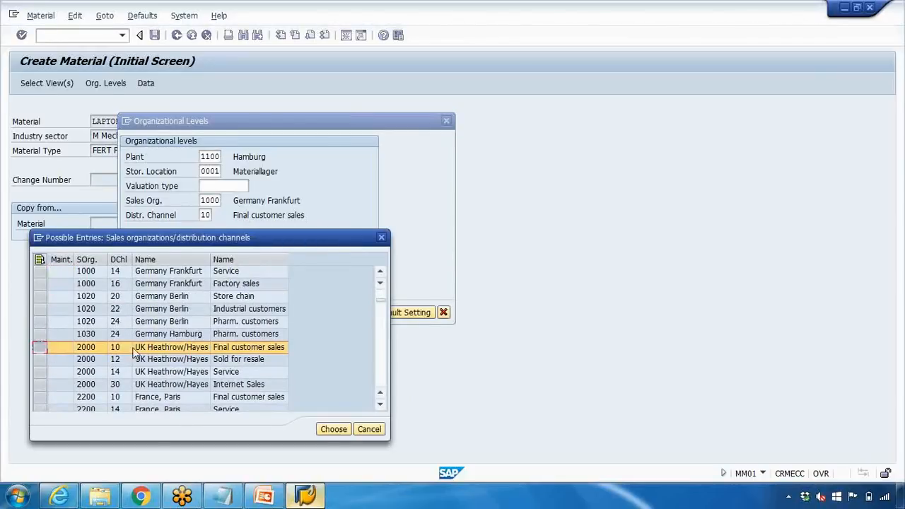
click(333, 429)
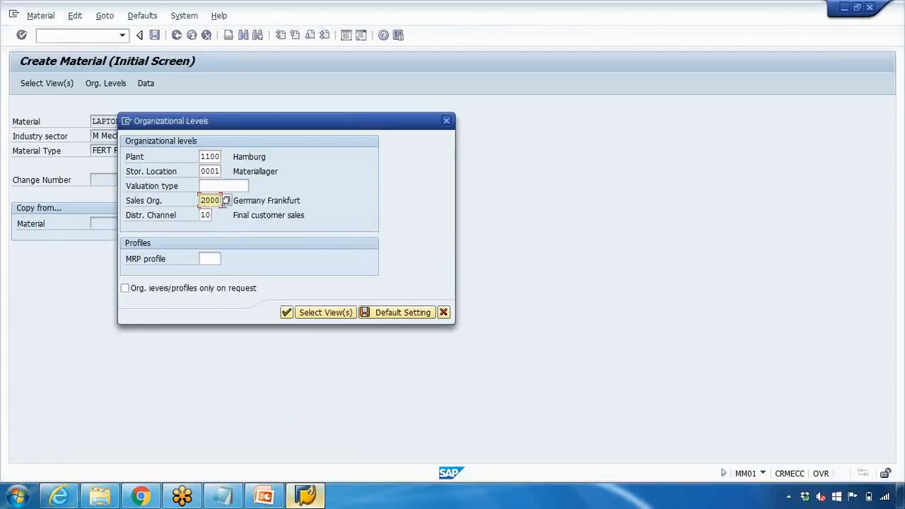
click(287, 313)
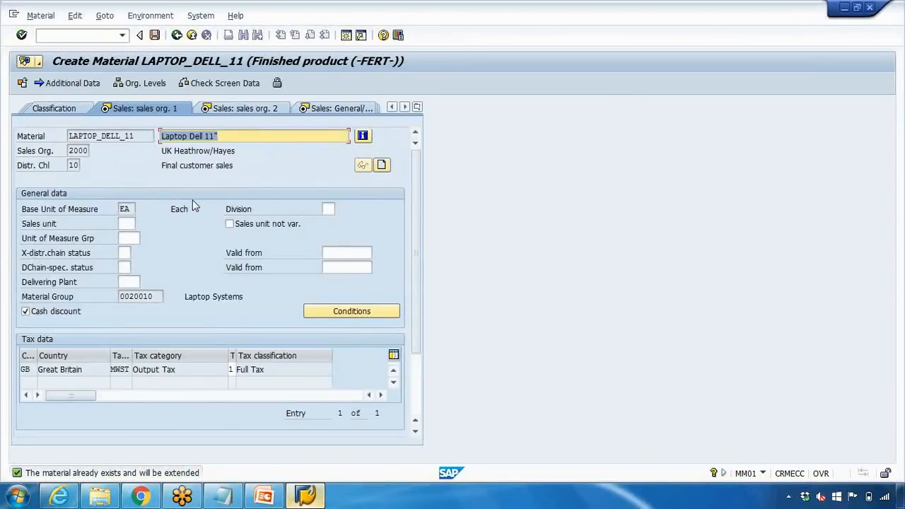
- Accept the sales organization views for 2000/10 and set loading group 0001 in the Sales: General/Plant view
key(Return)
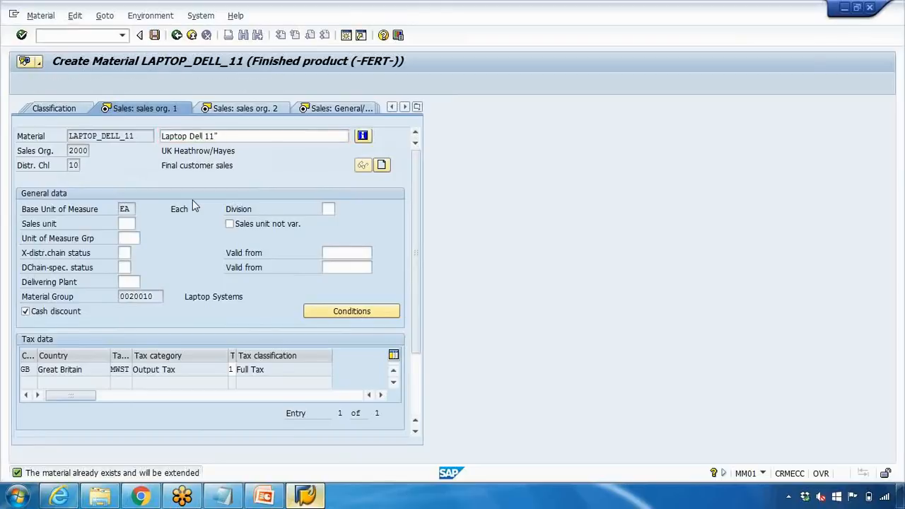
key(Return)
key(Return)
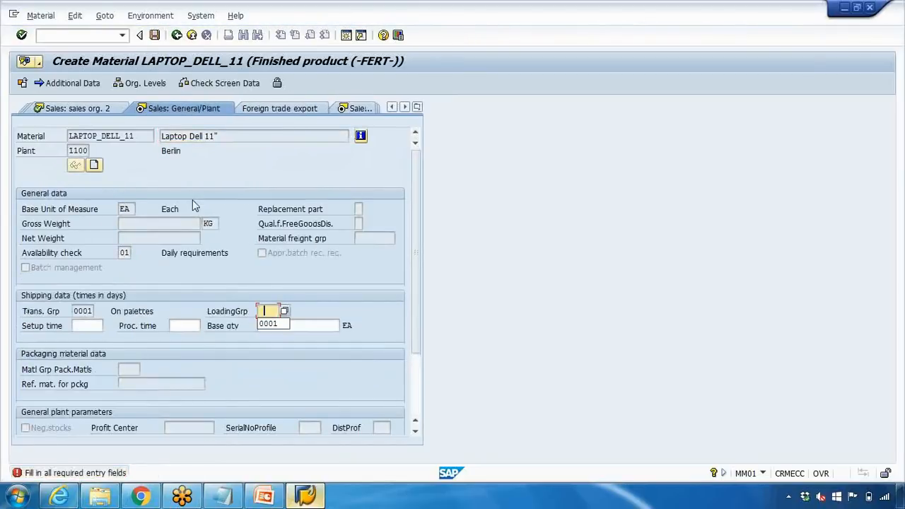
click(277, 326)
key(Return)
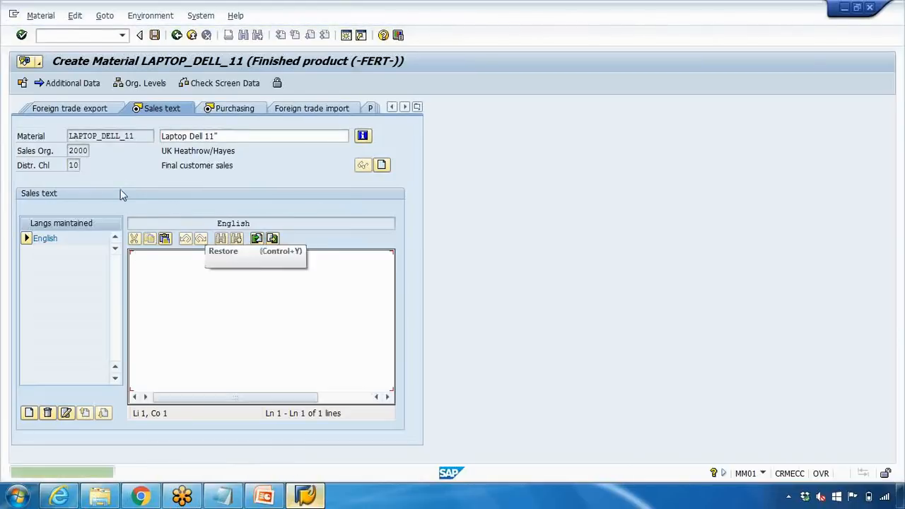
- Move on to the Purchasing view and enter purchasing group 000 for plant 1100
click(230, 110)
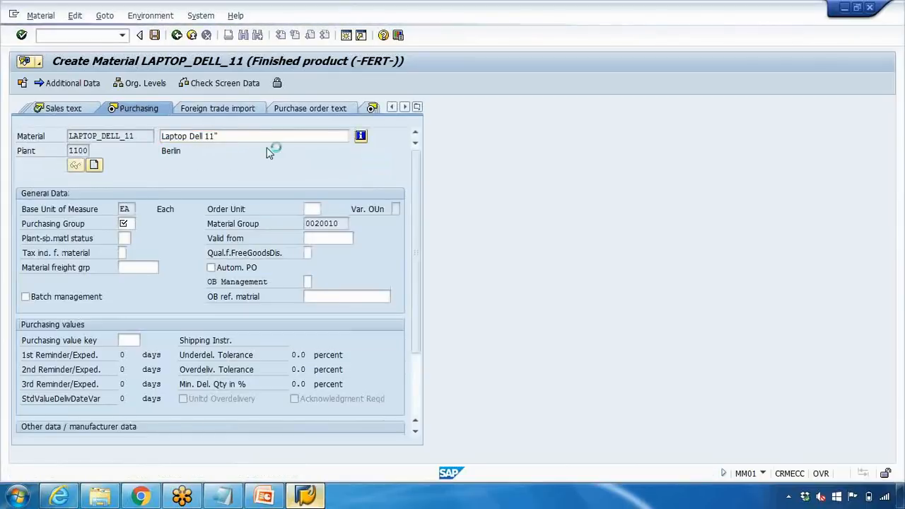
key(Return)
text(000)
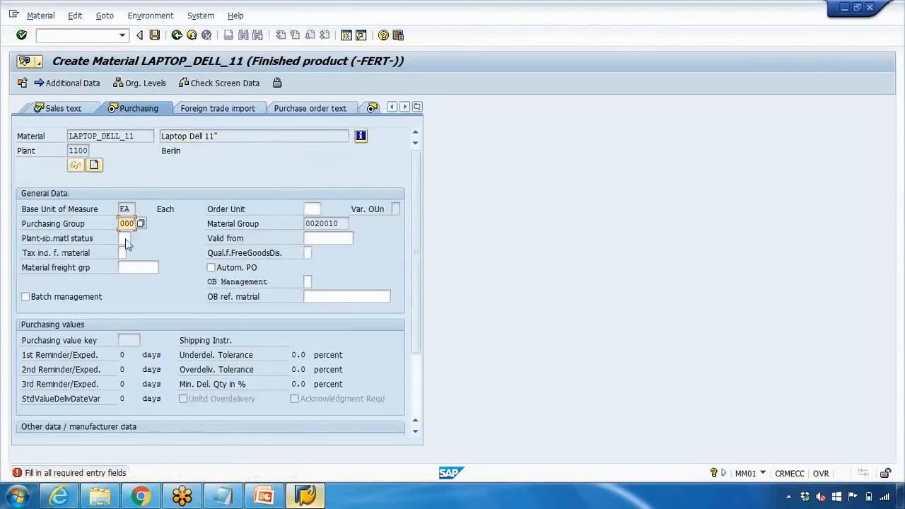
key(Return)
- Enter MRP type PD and MRP controller 001 in the MRP 1 view, and leave the material creation without saving
click(122, 282)
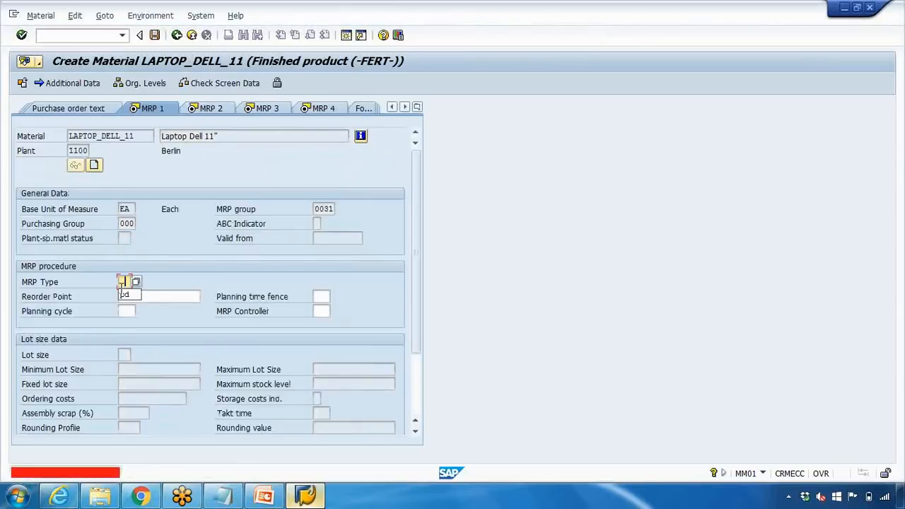
text(pd)
key(Return)
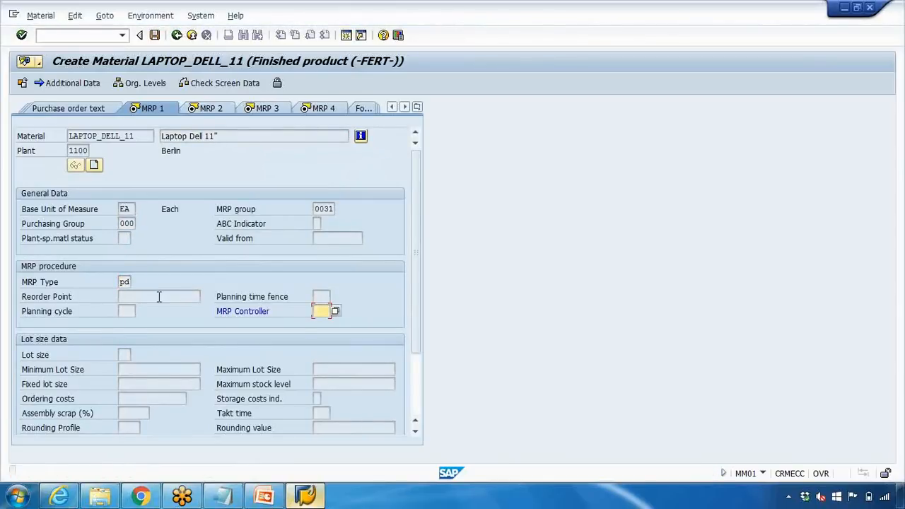
click(322, 324)
key(Return)
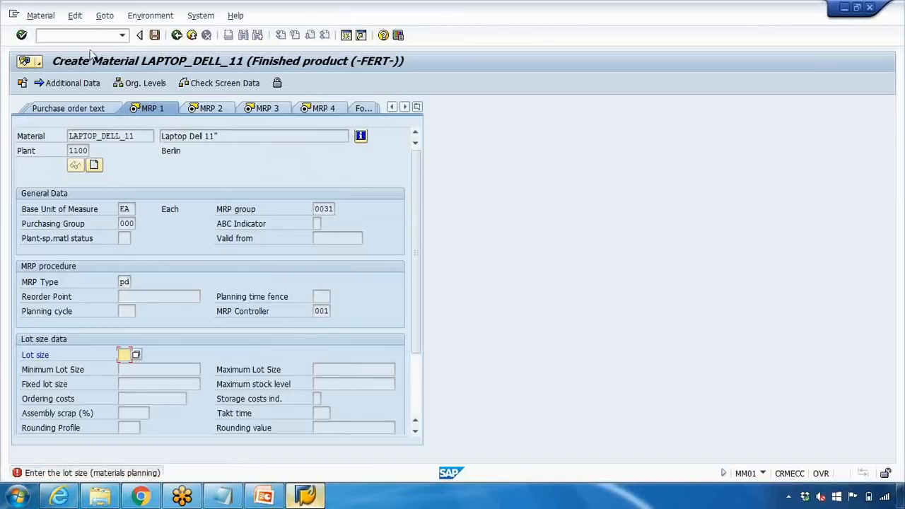
click(191, 35)
click(234, 273)
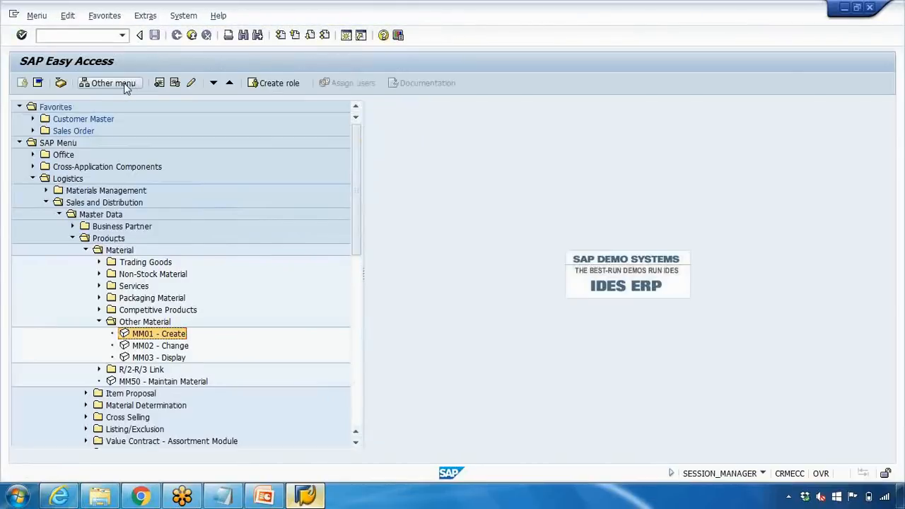
- Restart MM01 for material laptop_dell_11 and enter the same material as the copy-from reference
double_click(152, 336)
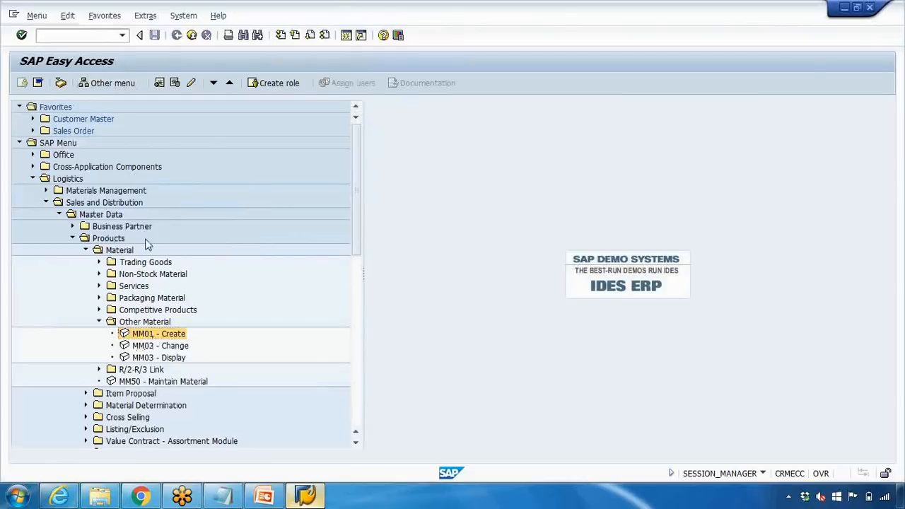
click(117, 121)
click(114, 134)
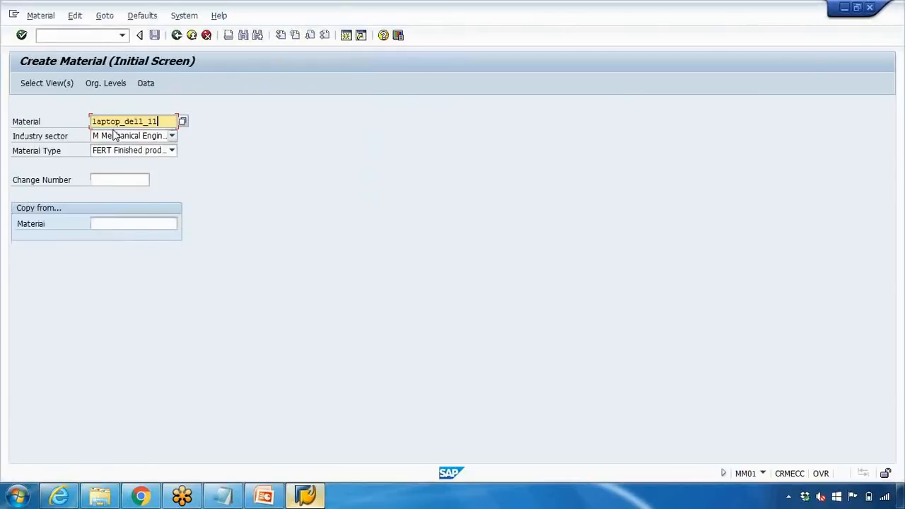
drag(164, 124, 66, 136)
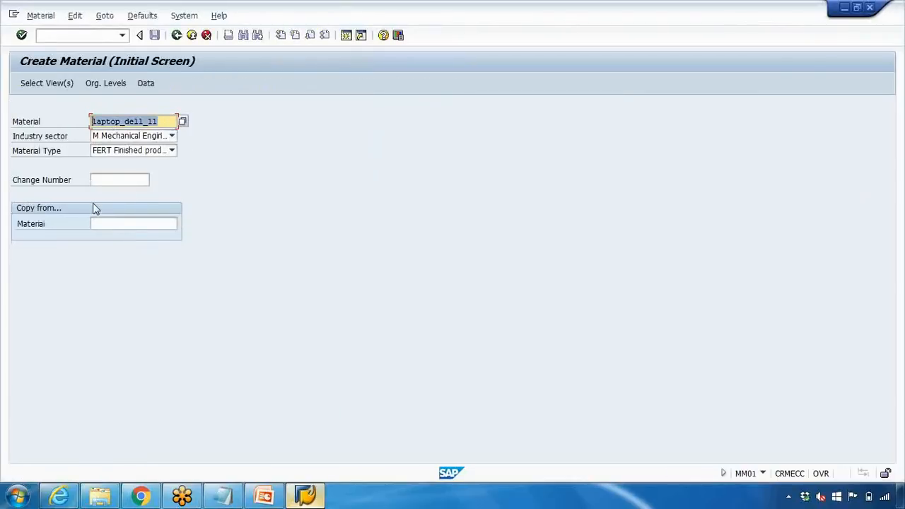
key(ctrl+c)
click(121, 224)
key(ctrl+v)
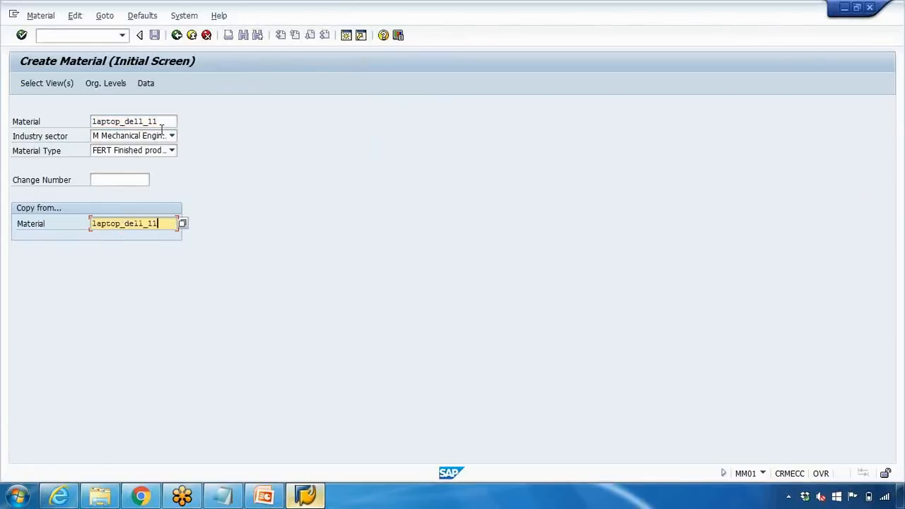
- Try abc123 as the copy-from material and restore laptop_dell_11 as the reference
drag(161, 122, 90, 122)
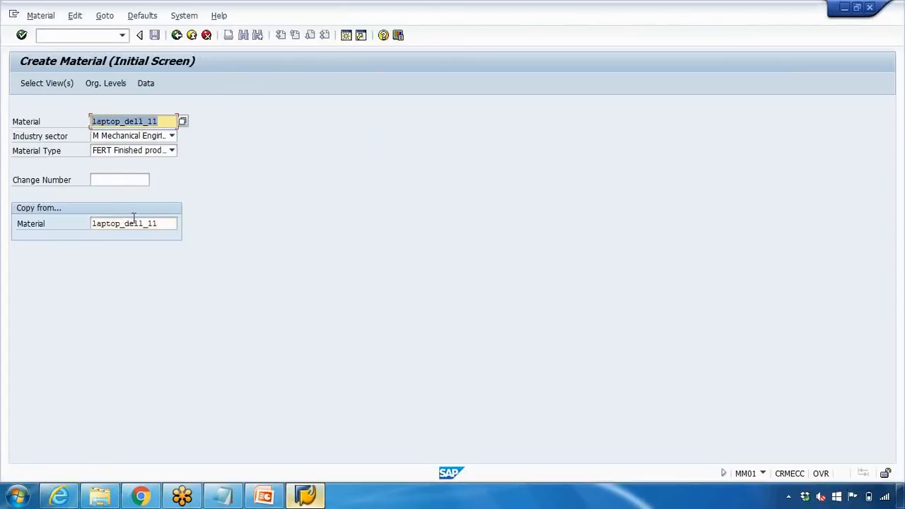
drag(171, 224, 44, 225)
text(abc123)
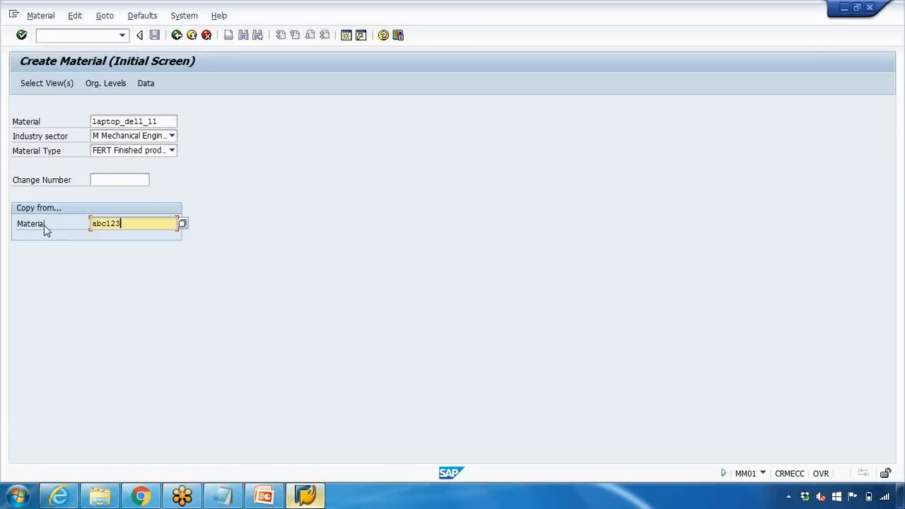
drag(138, 224, 55, 227)
key(ctrl+v)
- Accept the preselected views, enter plant 1100 and sales organization 2000 as the target levels, and confirm the organizational levels
key(Return)
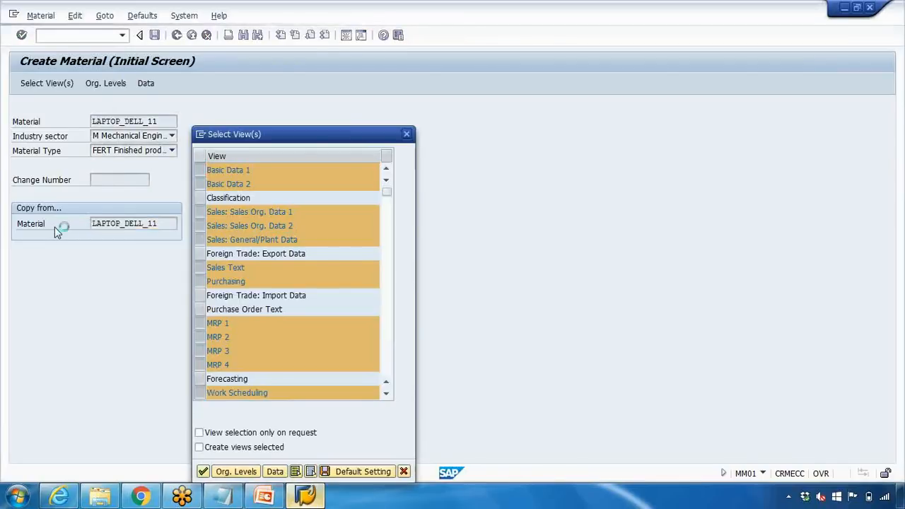
key(Return)
text(1100)
click(204, 200)
text(2000)
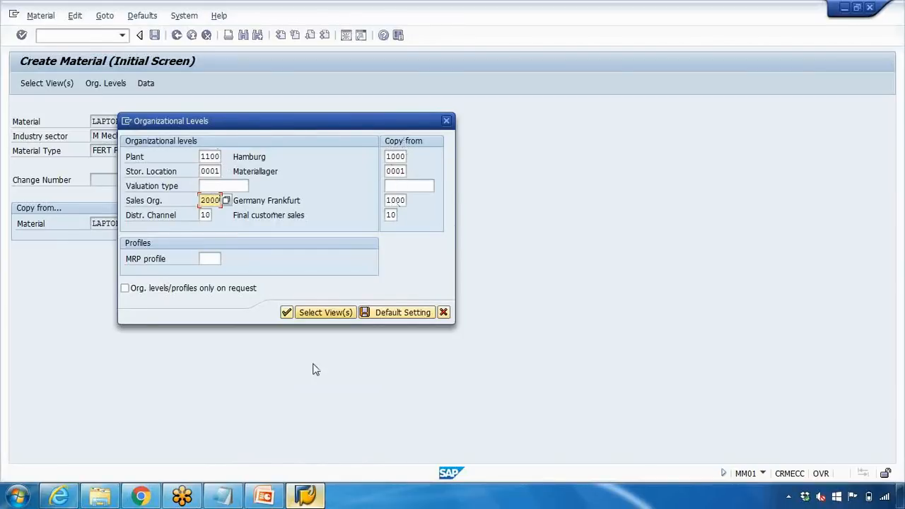
click(306, 315)
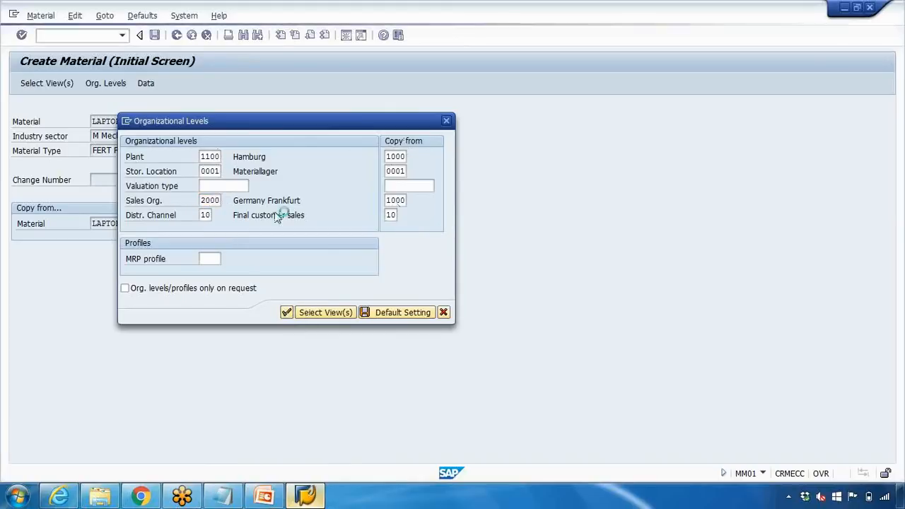
- Review and accept the copied sales, sales text and purchasing views until the MRP 1 view
key(Return)
key(Return)
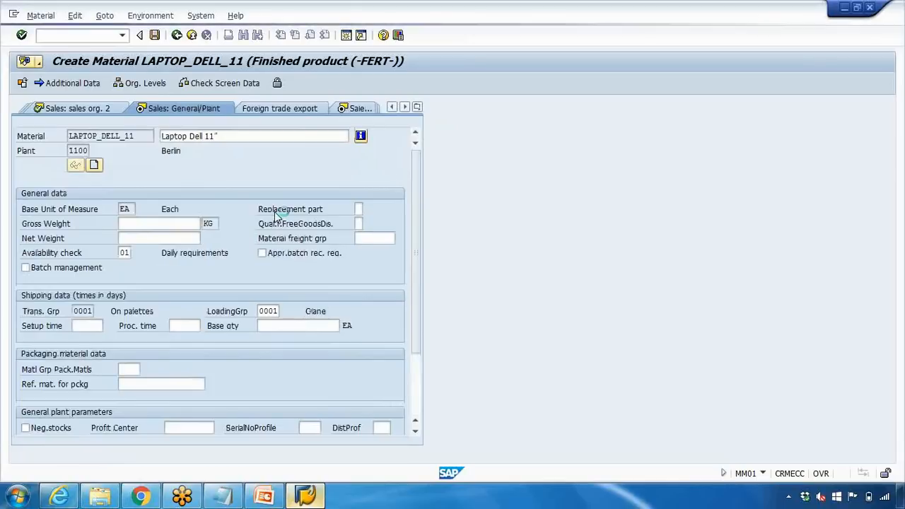
key(Return)
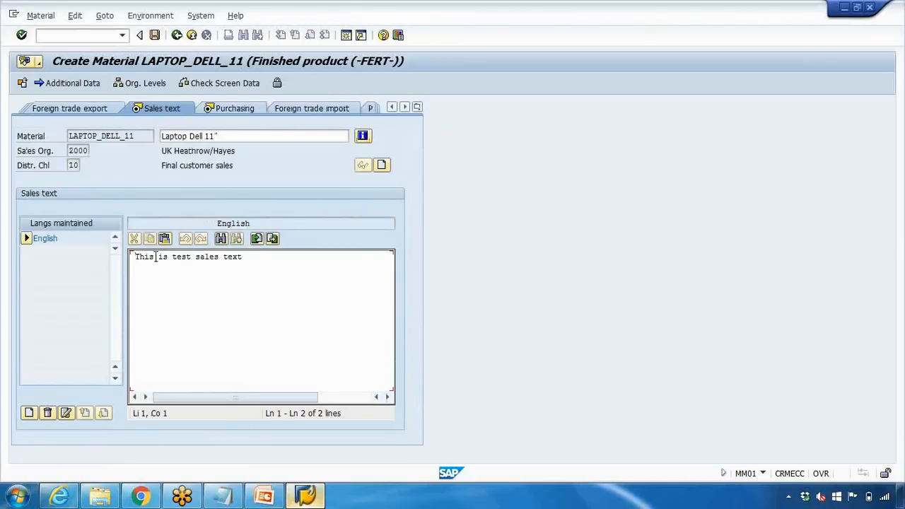
drag(154, 256, 251, 261)
click(234, 110)
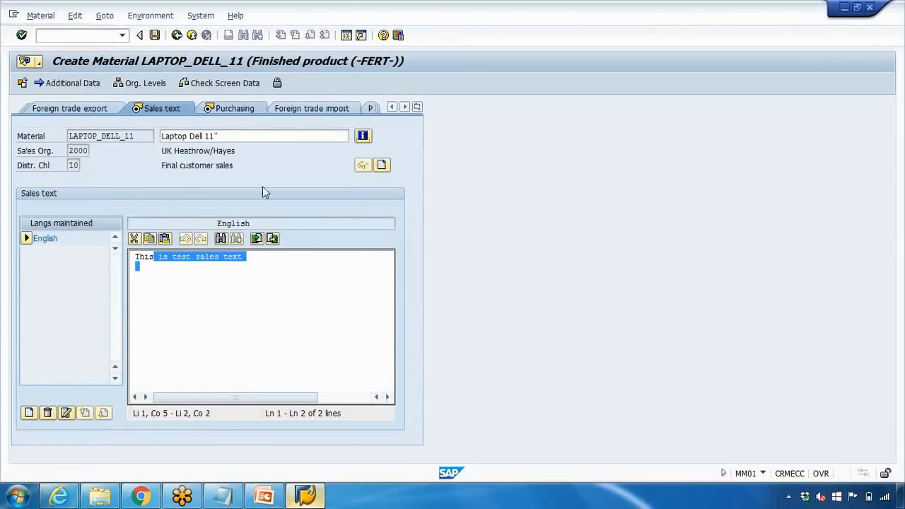
key(Return)
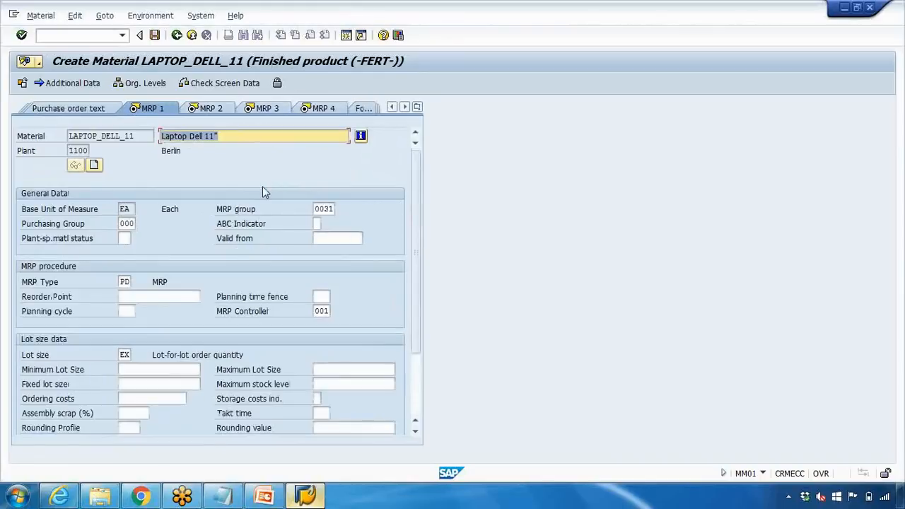
- Accept the copied MRP 1 to MRP 4 and work scheduling views to reach the Accounting 1 view
click(132, 282)
key(Return)
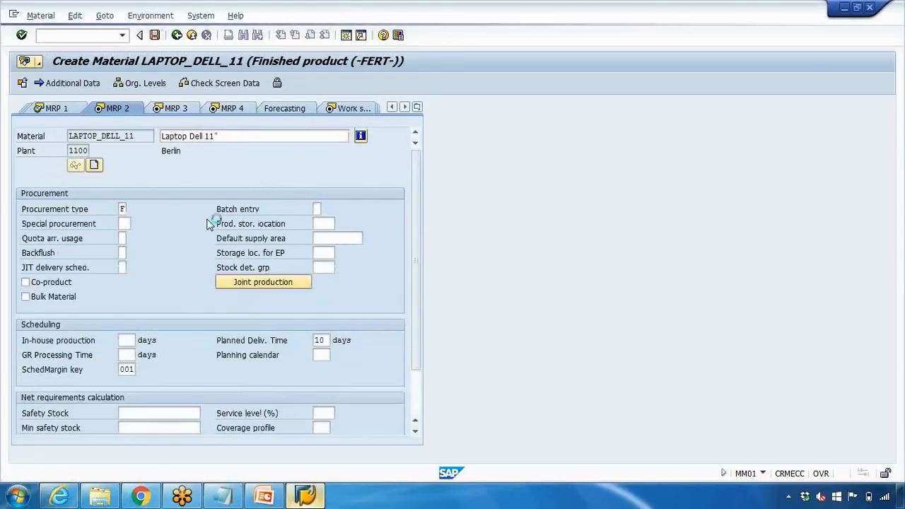
key(Return)
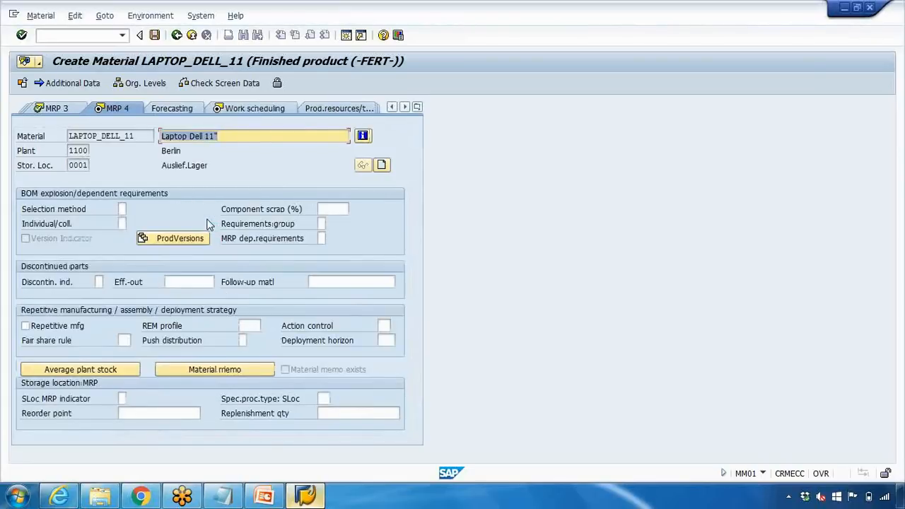
key(Return)
key(Return)
key(Return)
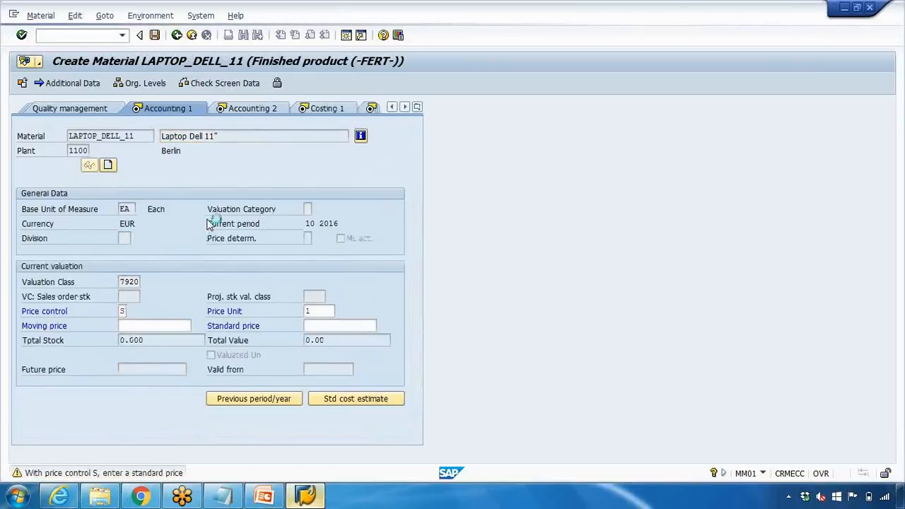
- Accept the accounting and costing views without a standard price and proceed past the last data screen
key(Return)
key(Return)
key(Return)
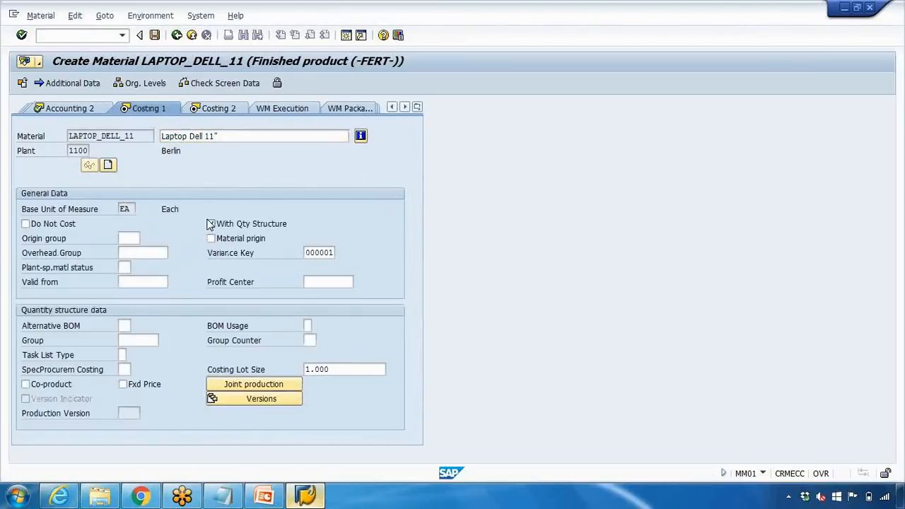
key(Return)
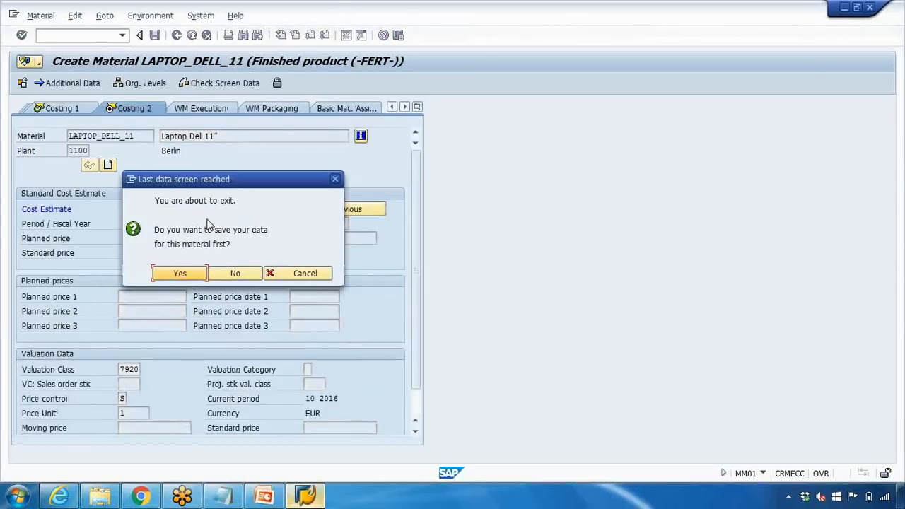
- Save the extended material LAPTOP_DELL_11 and go to the Change Material transaction MM02
key(Return)
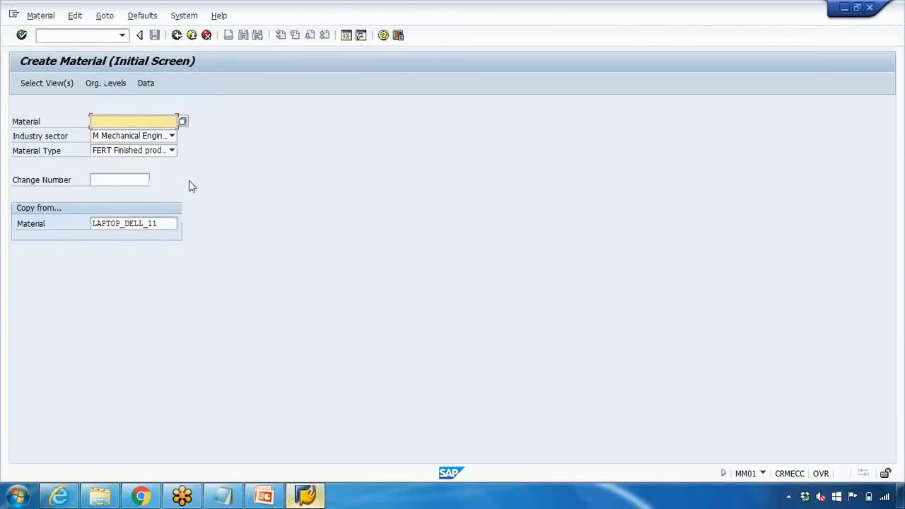
click(177, 34)
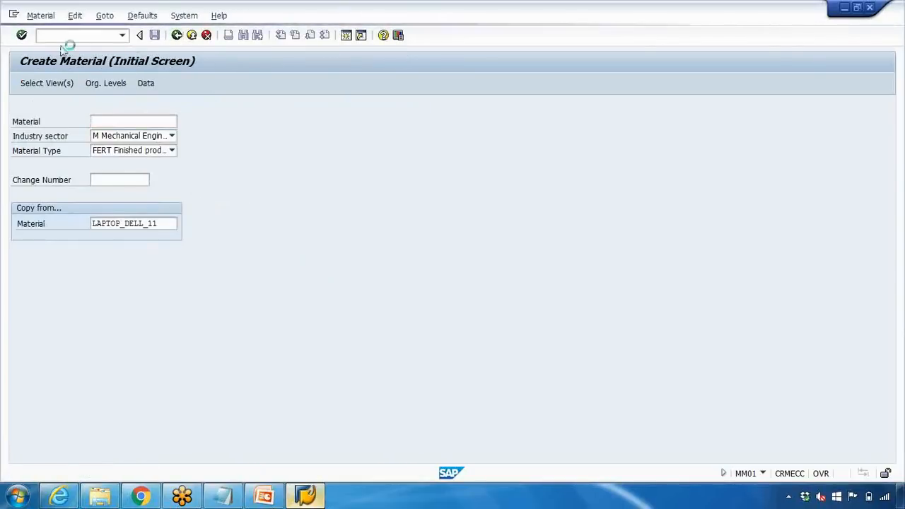
text(mm02)
key(Return)
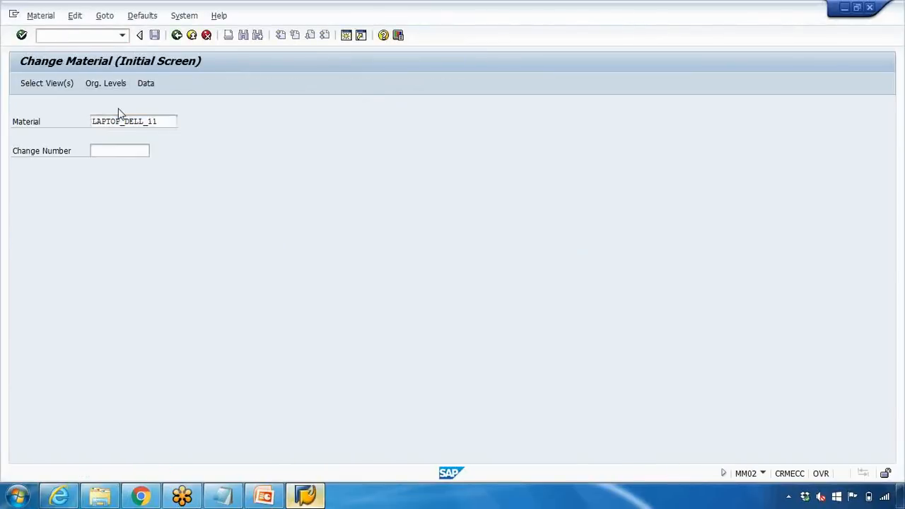
- Open the organizational levels of LAPTOP_DELL_11 and examine the plants for which it is maintained
key(Return)
key(Return)
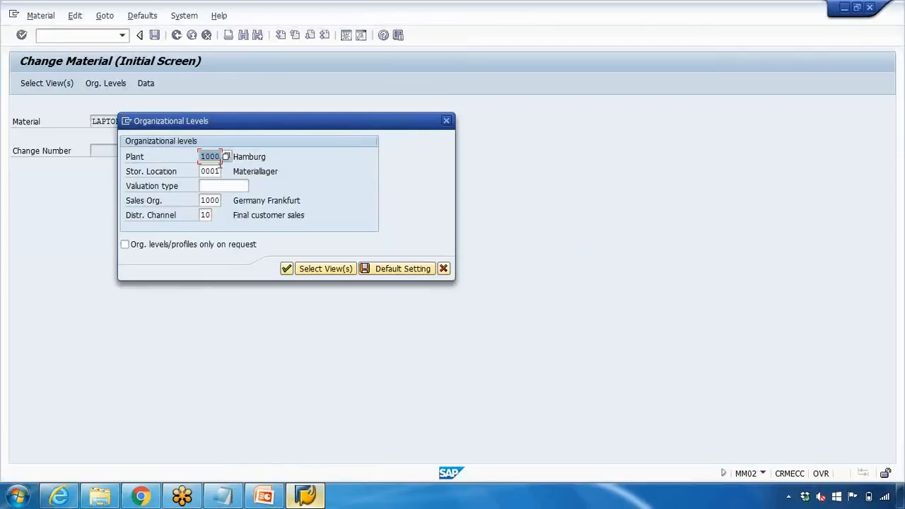
click(226, 156)
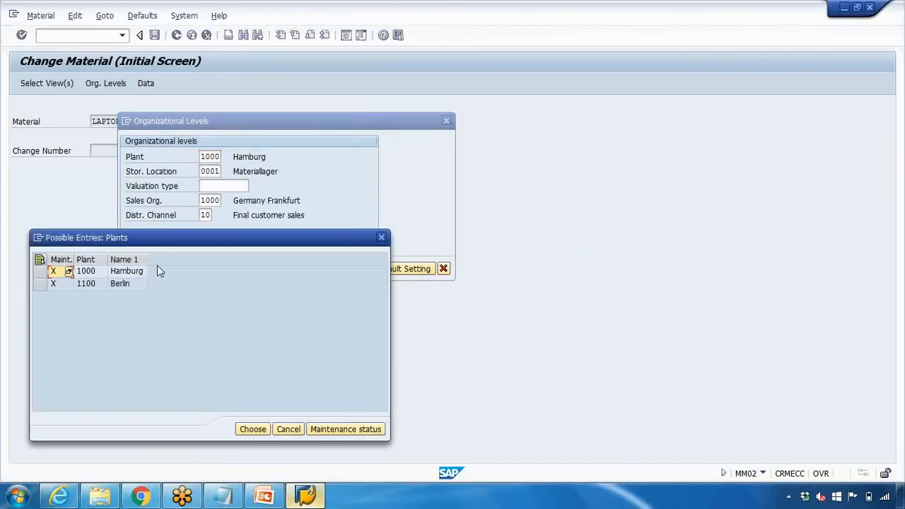
click(142, 246)
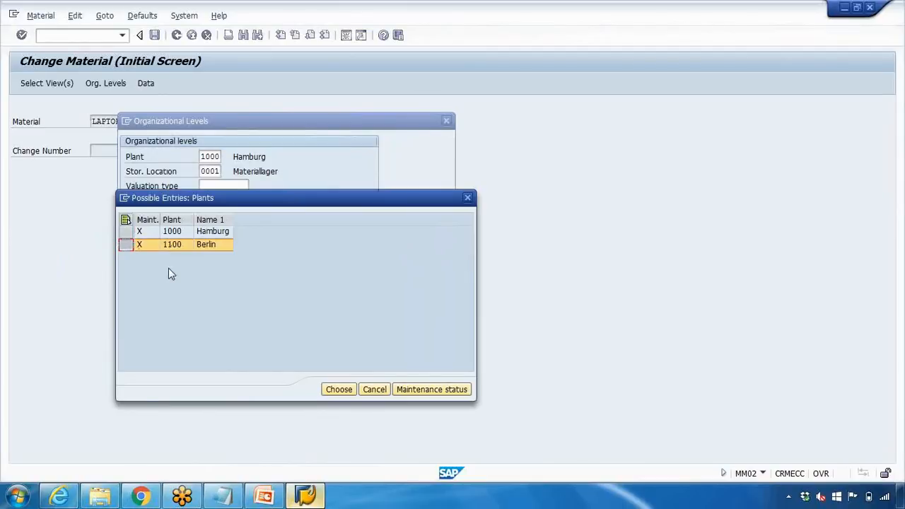
click(130, 233)
click(468, 198)
- Check the sales organizations and distribution channels maintained for the material and leave Change Material
click(215, 202)
click(225, 201)
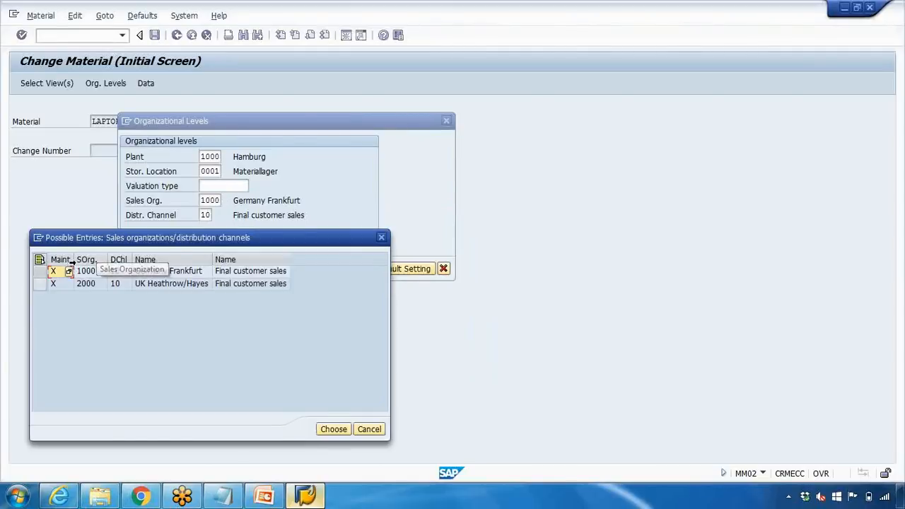
click(39, 275)
click(86, 284)
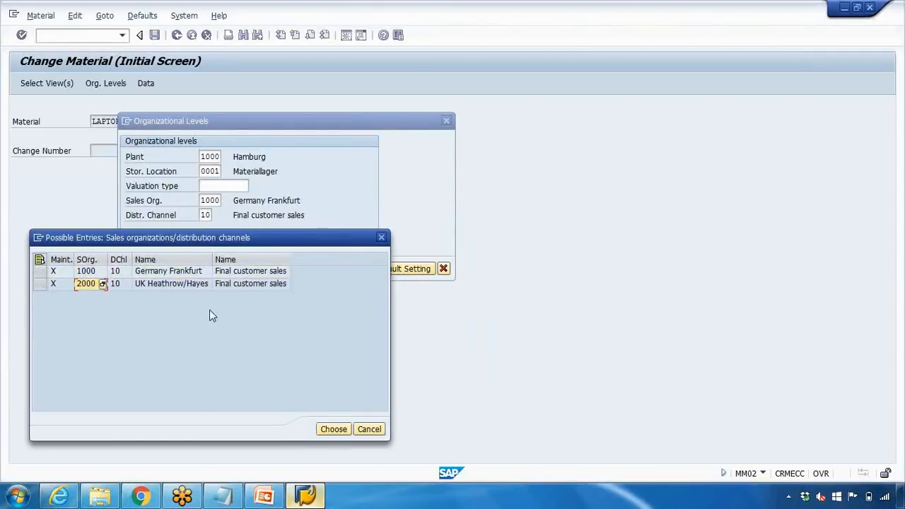
click(443, 269)
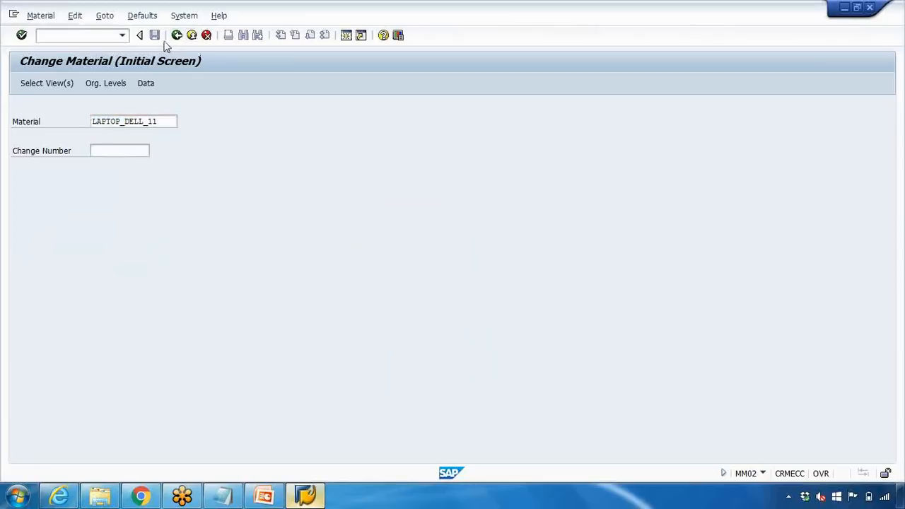
click(174, 37)
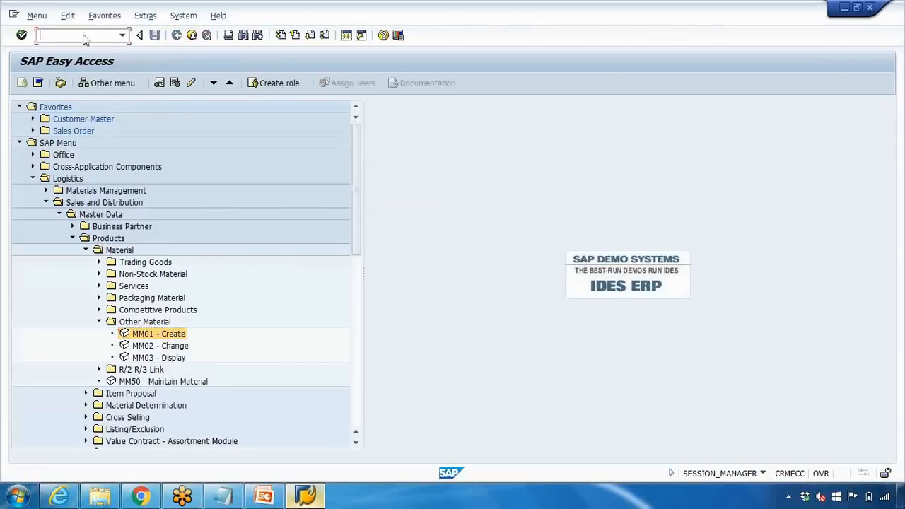
- Start creating finished product laptop_dell_13 with LAPTOP_DELL_11 as the copy-from material and accept the view selection
double_click(157, 335)
text(laptop_dell_11)
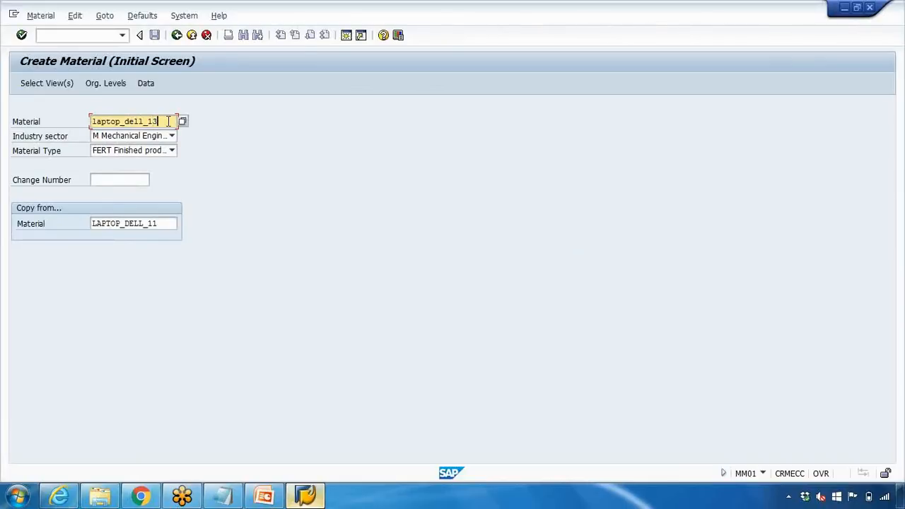
double_click(162, 222)
key(Return)
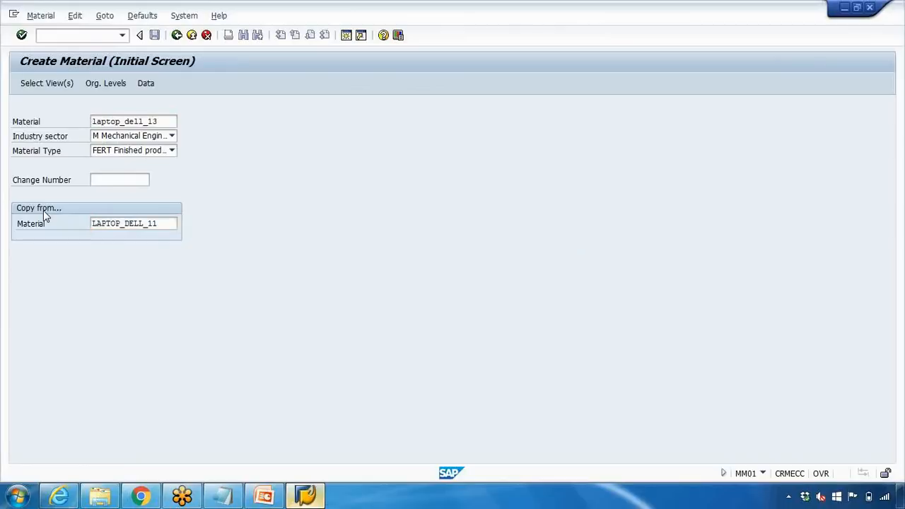
key(Return)
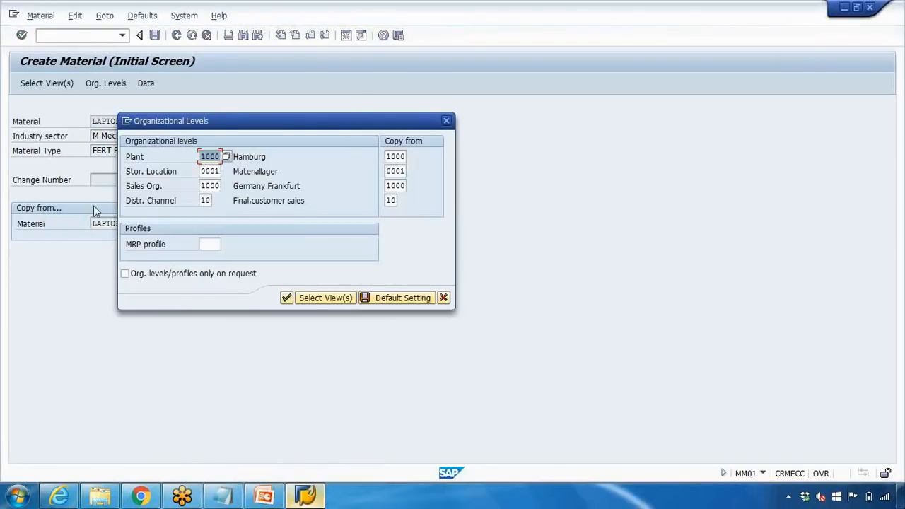
- Accept plant 1000, storage location 0001, sales organization 1000 and distribution channel 10 as both target and copy-from levels
drag(297, 131, 362, 122)
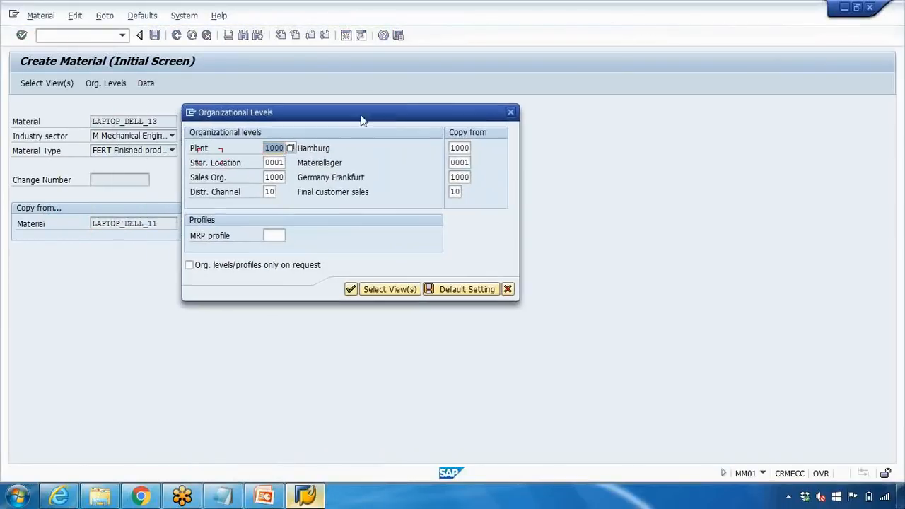
click(459, 148)
drag(455, 177, 473, 179)
drag(265, 148, 287, 151)
click(352, 290)
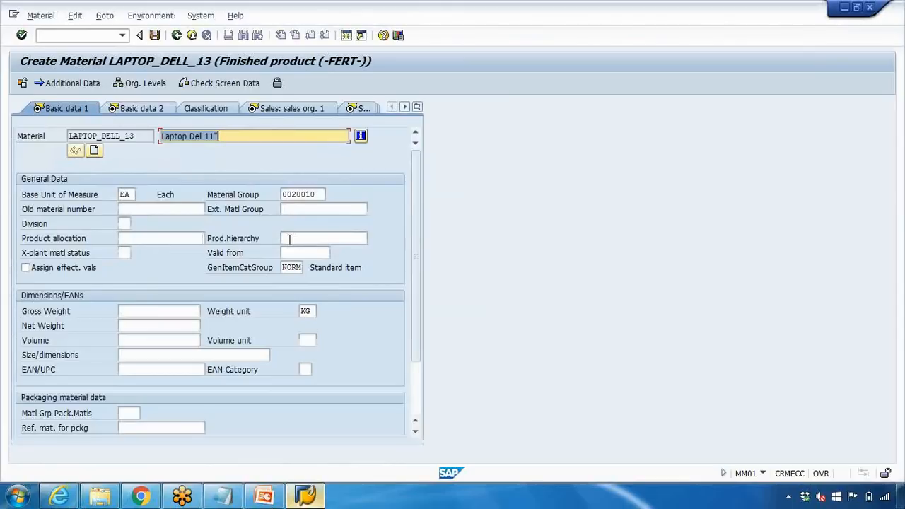
- Change the material description to Laptop Dell 13, continue to the first sales organization view and exit without saving
drag(205, 138, 222, 138)
text(13)
key(Return)
key(Return)
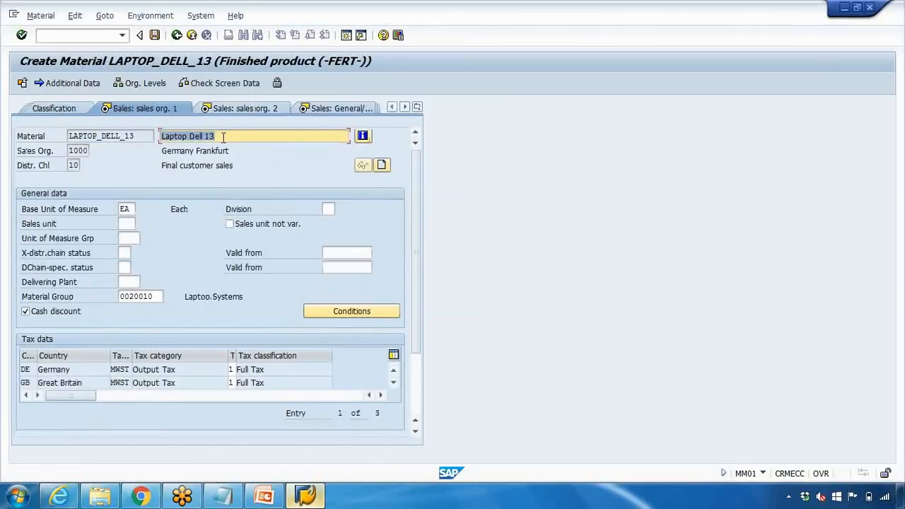
click(191, 34)
click(255, 273)
- Switch to PowerPoint, show the slides on extending a material and searching for a material code, and return to SAP
click(265, 497)
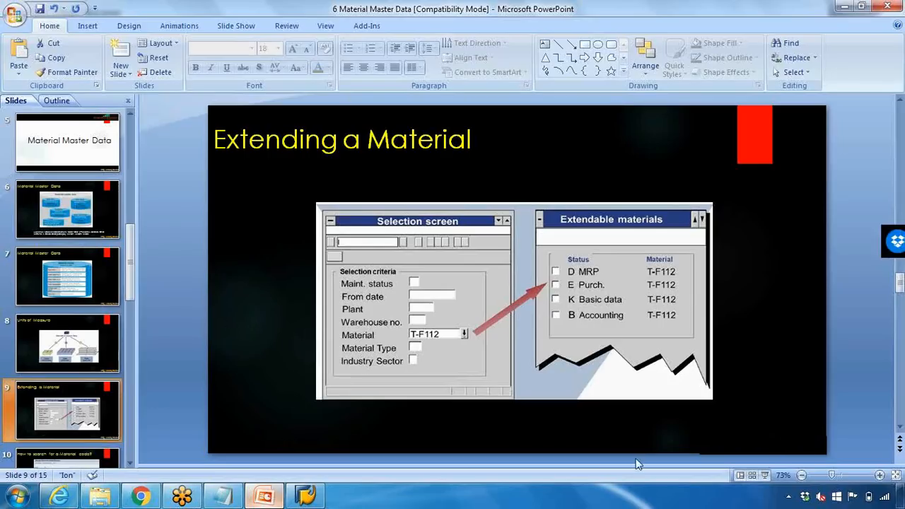
click(765, 475)
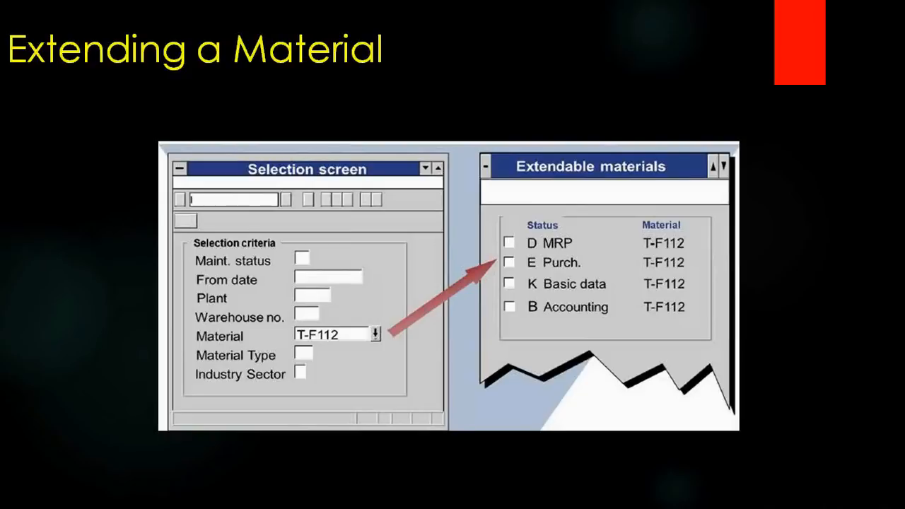
key(Right)
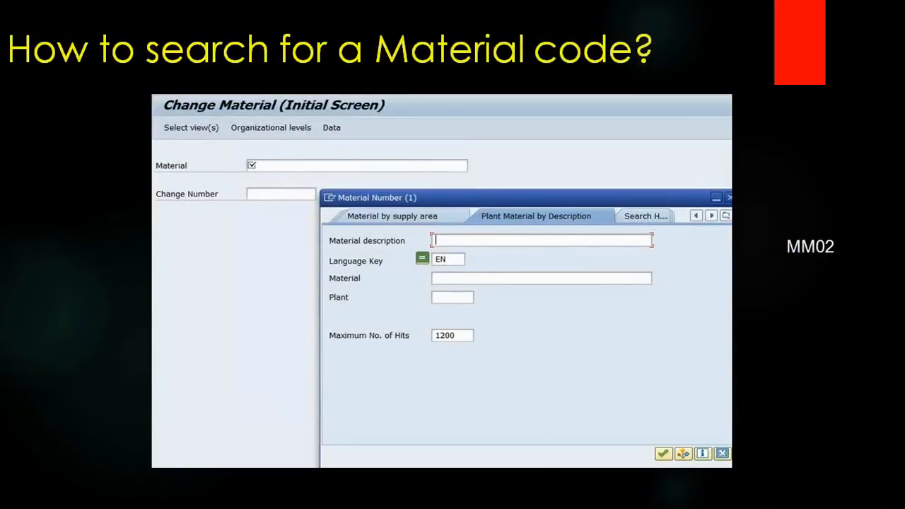
key(Escape)
click(306, 500)
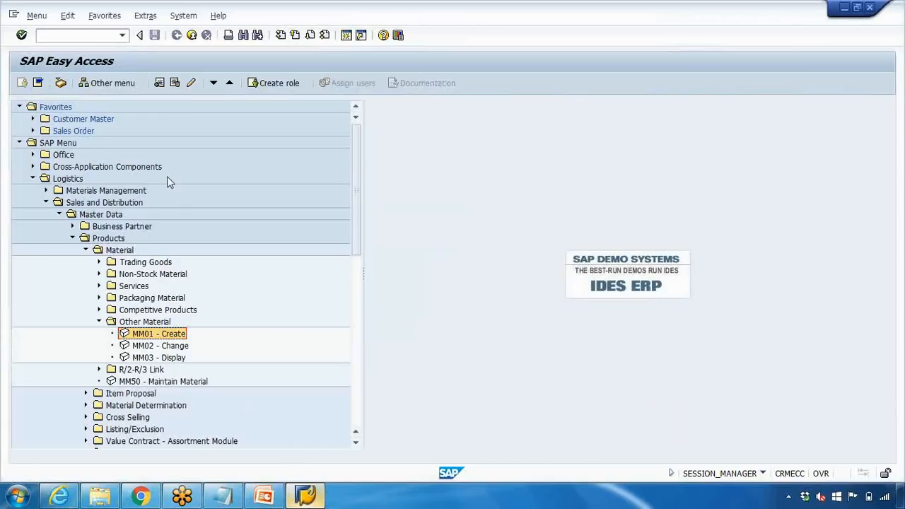
- Switch to Notepad, write down the material code laptop_dell_11, and return to SAP
click(223, 497)
text(laptop_dell_11)
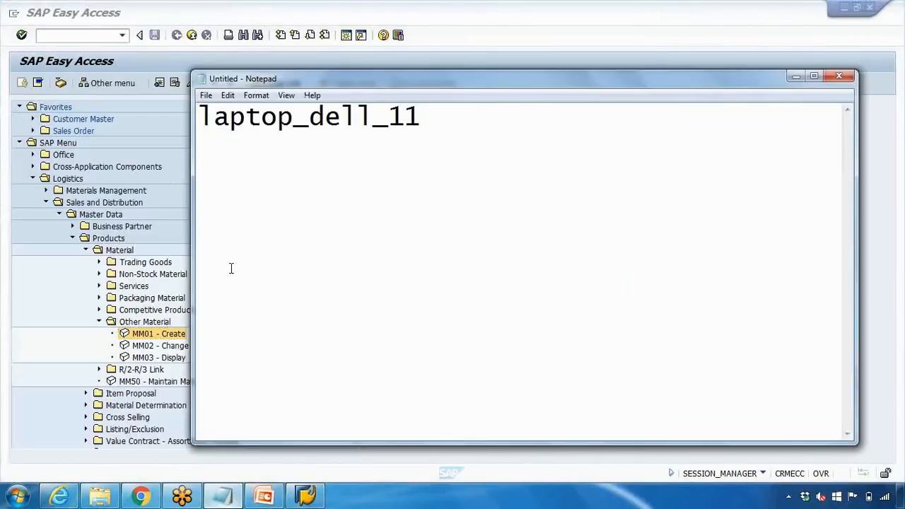
click(148, 138)
- Open the material number search in Change Material, view the Material by material category search, and choose Plant Material by Description
double_click(162, 348)
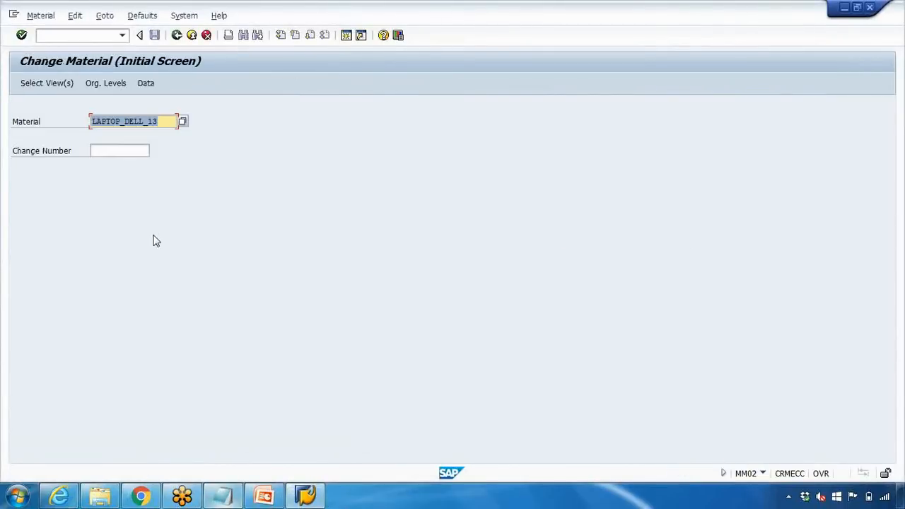
click(182, 122)
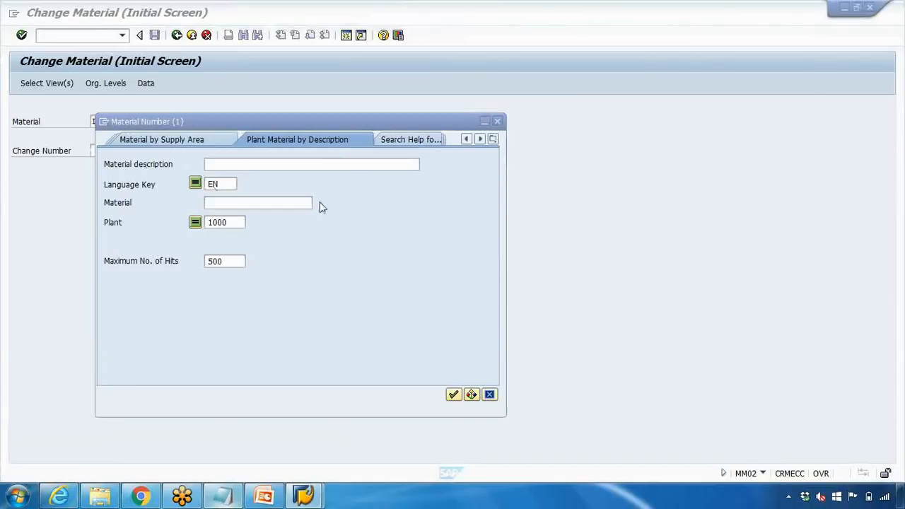
click(495, 138)
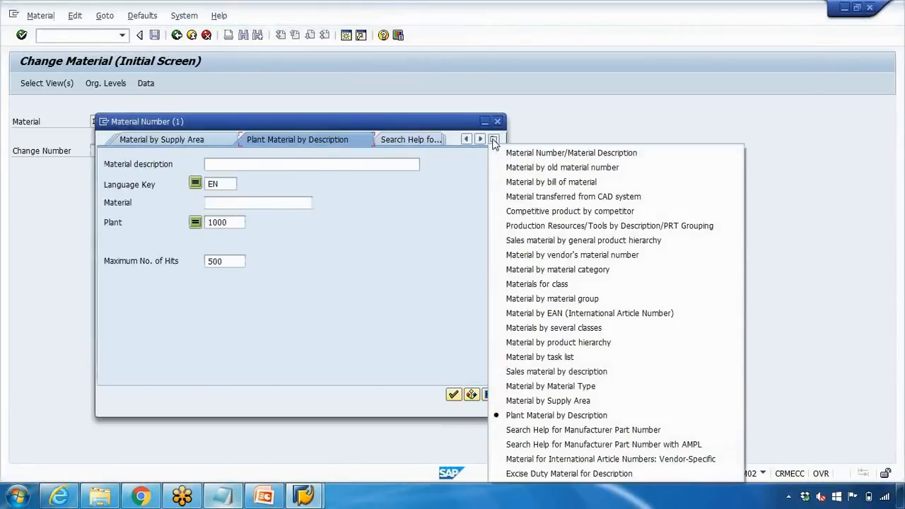
click(570, 272)
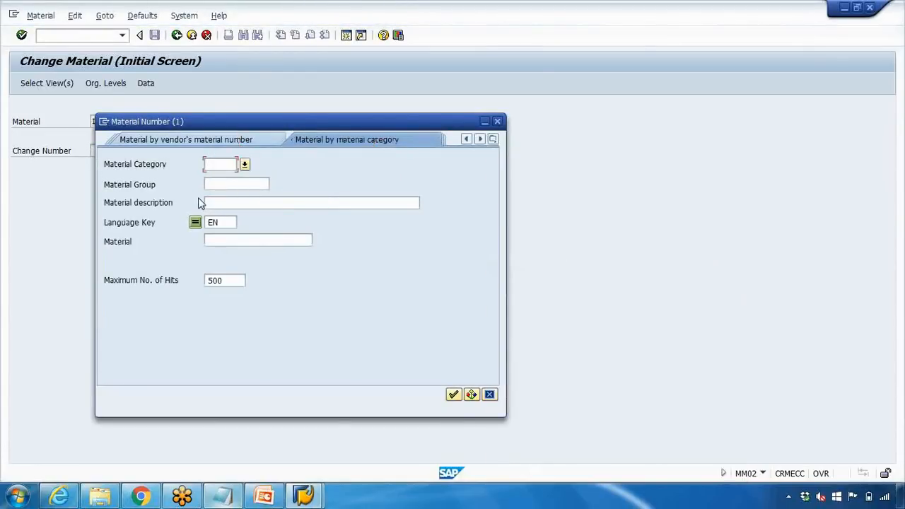
click(493, 139)
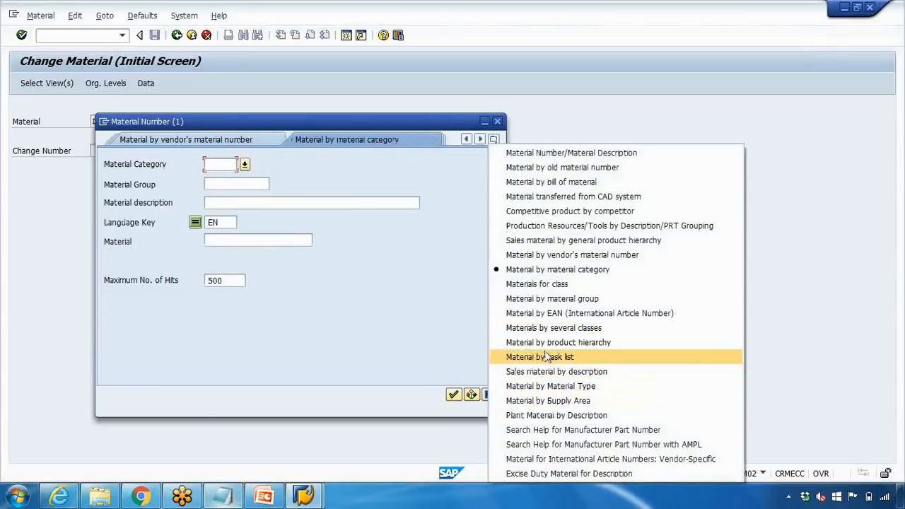
click(573, 418)
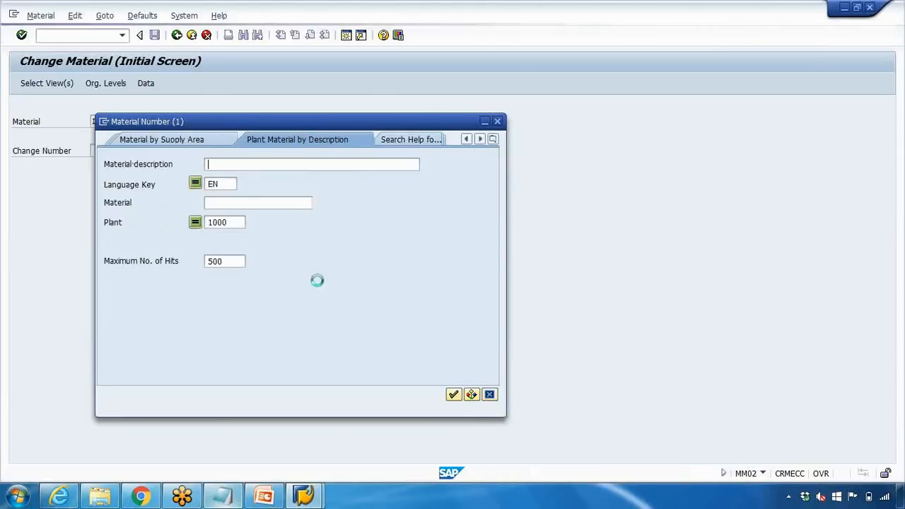
- Search plant 1000 for materials whose code matches laptop*
drag(239, 222, 195, 227)
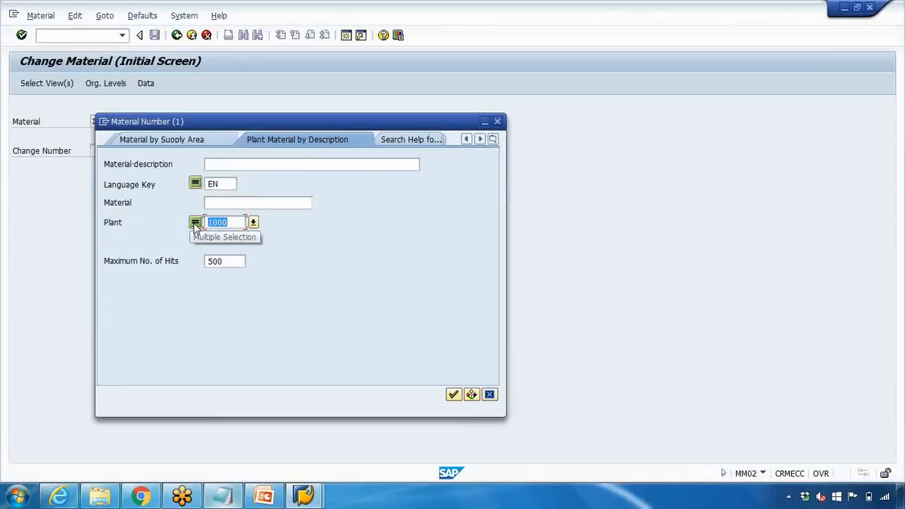
click(234, 203)
click(216, 164)
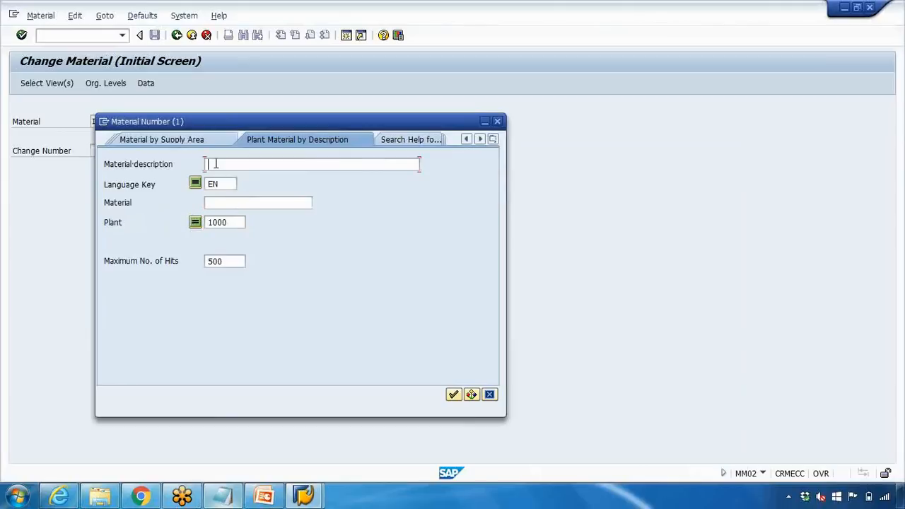
click(225, 204)
text(laptop_dell_11)
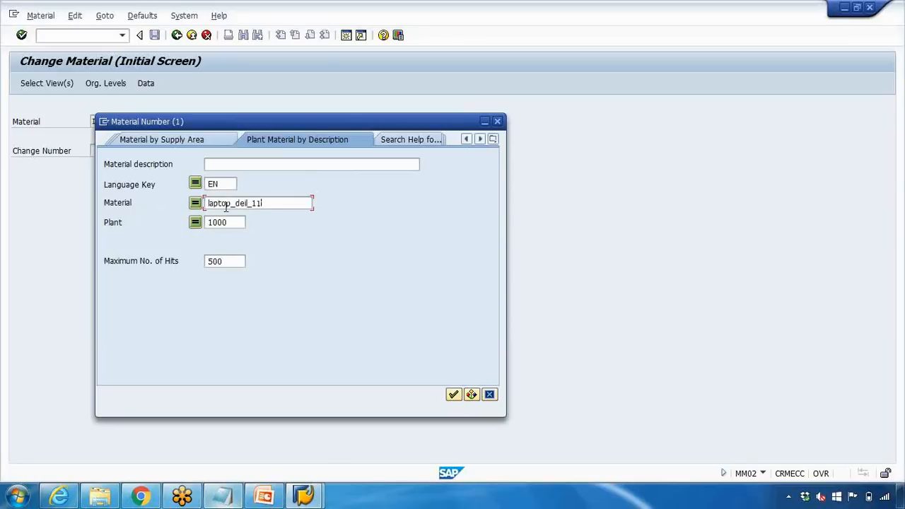
drag(230, 203, 273, 202)
key(BackSpace)
text(*)
key(Return)
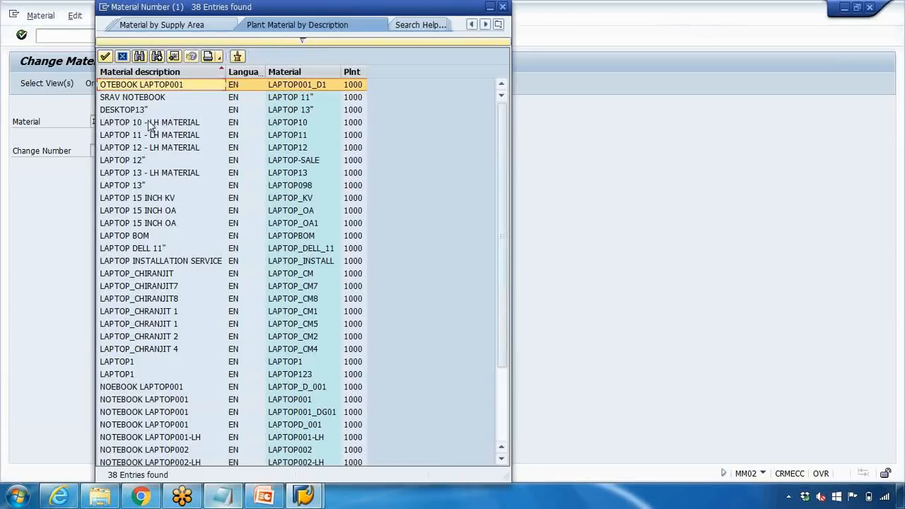
- Look through the codes and descriptions of the matching laptop materials
scroll(152, 132, down, 2)
scroll(152, 131, down, 2)
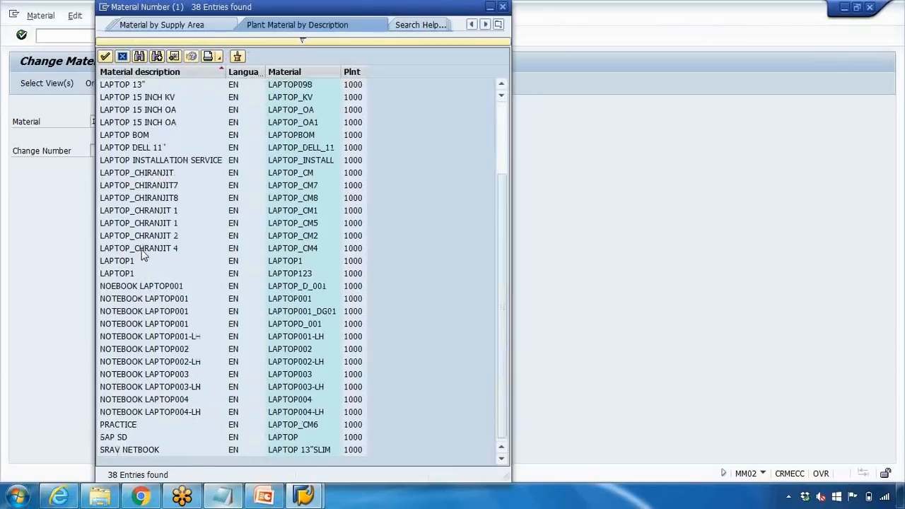
scroll(141, 256, up, 4)
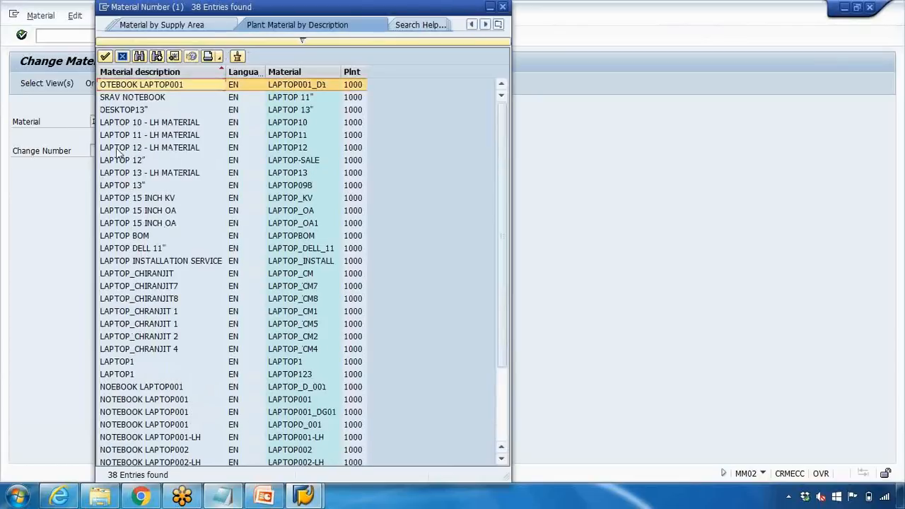
click(294, 112)
click(289, 147)
scroll(286, 213, down, 3)
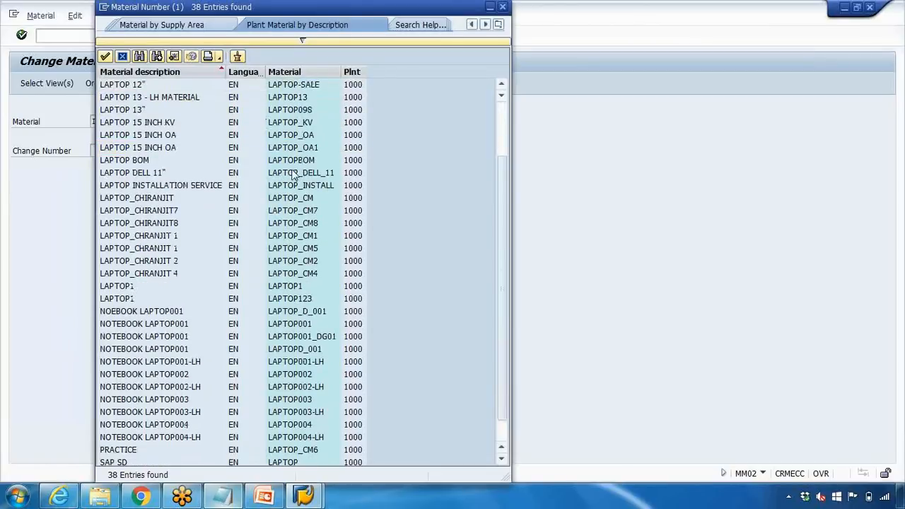
scroll(296, 181, down, 1)
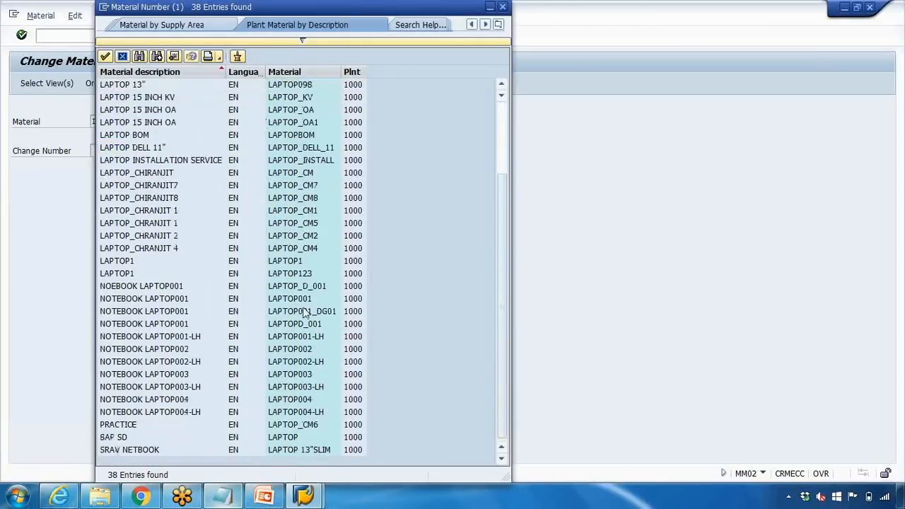
- Find and highlight the LAPTOP_DELL_11 entry among the laptop materials, and close the results list
scroll(308, 313, up, 4)
scroll(306, 312, down, 3)
scroll(306, 312, up, 2)
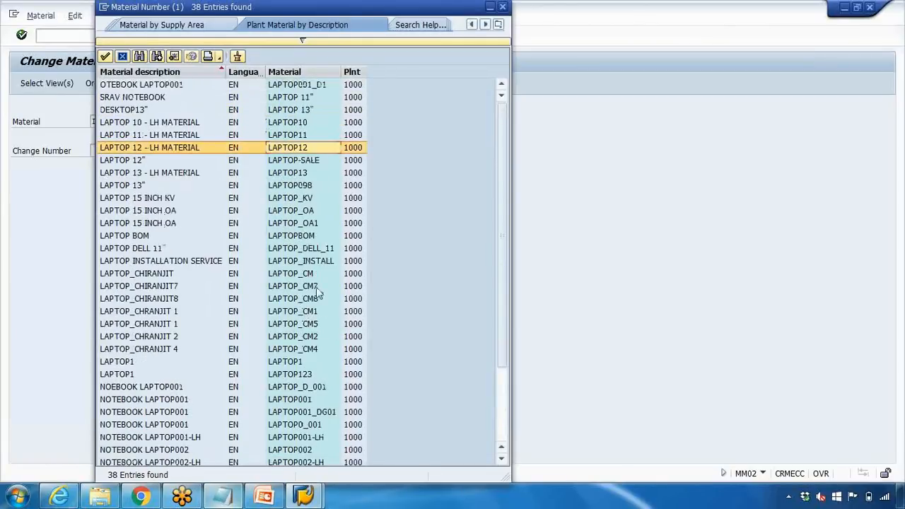
scroll(303, 195, down, 2)
click(305, 175)
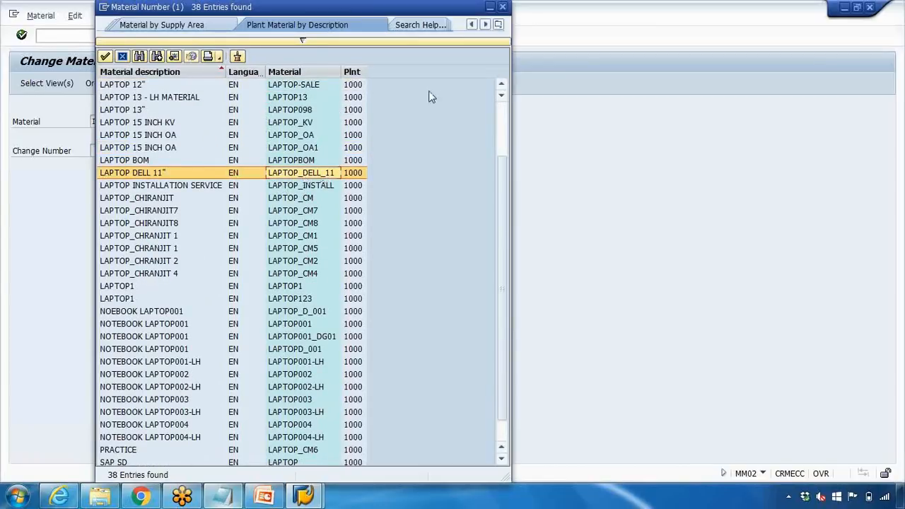
click(503, 8)
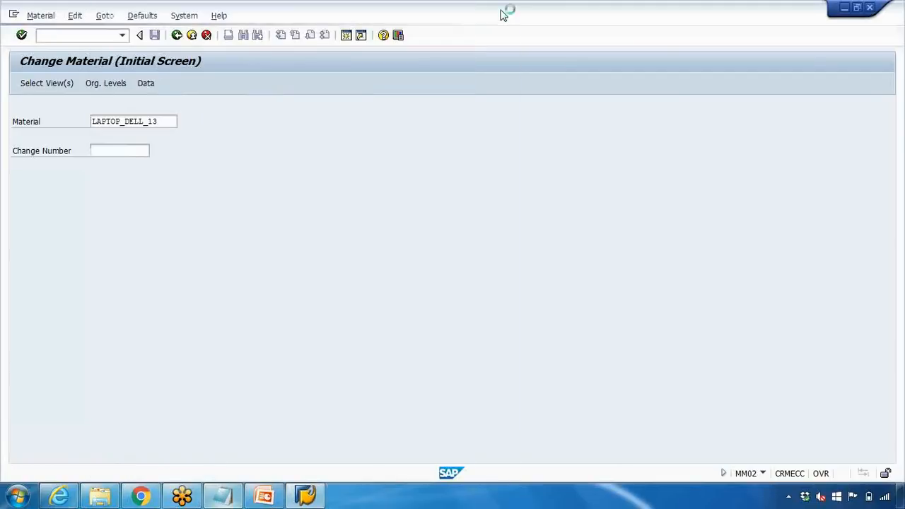
- Reopen the material number search and search plant 1000 for materials whose description matches *dell 13"*
key(Return)
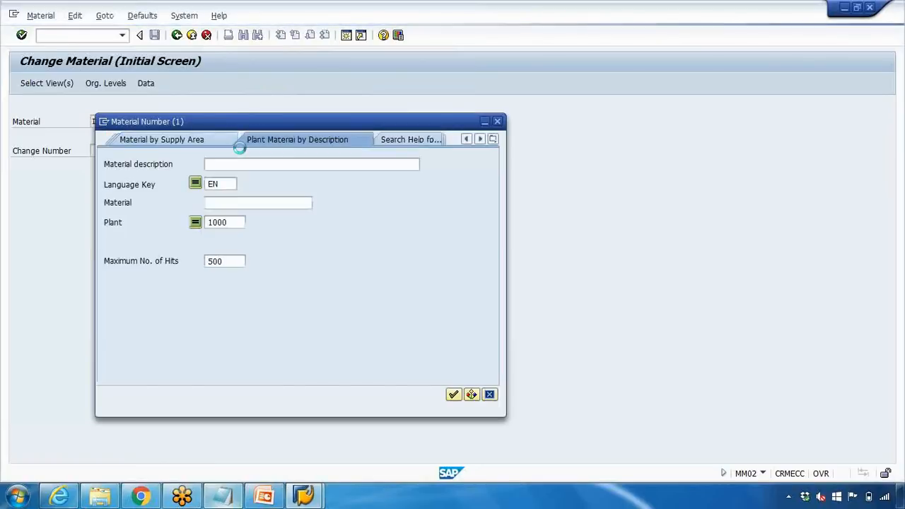
click(220, 203)
click(227, 164)
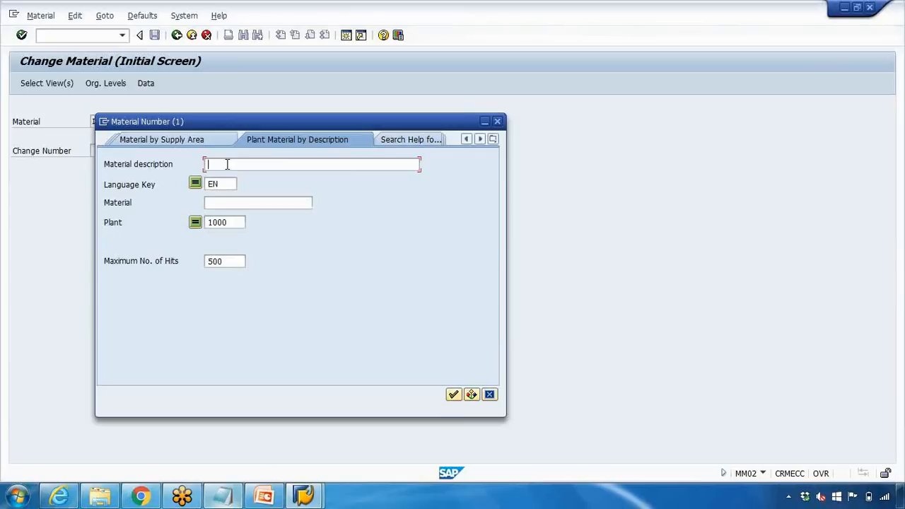
text(*dell 13"*)
drag(207, 165, 216, 167)
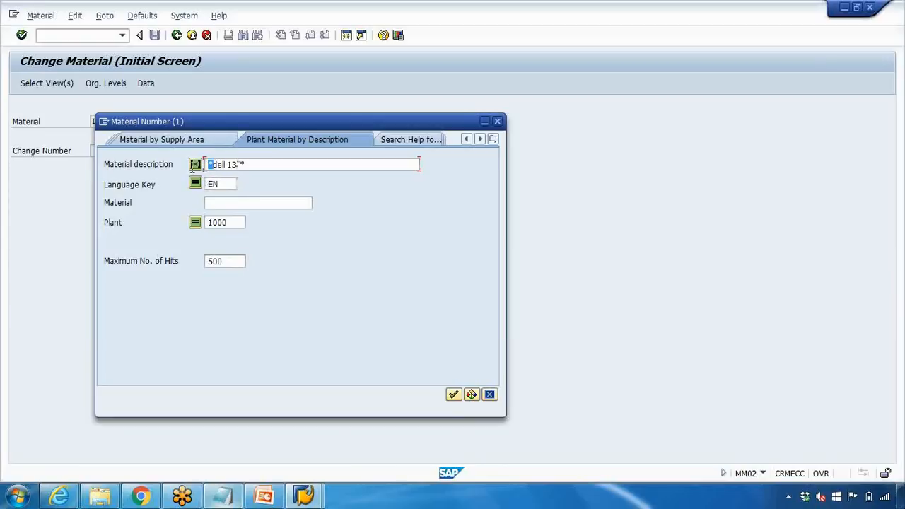
drag(237, 164, 264, 162)
click(253, 164)
click(454, 394)
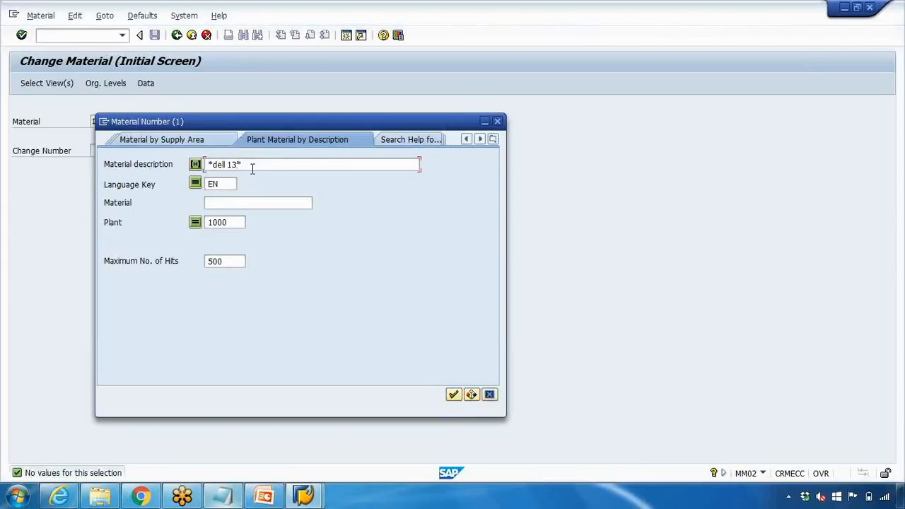
- Repeat the description search in plant 1000 with the capitalised pattern *Dell 13*
click(454, 394)
text(*Dell 13)
key(Return)
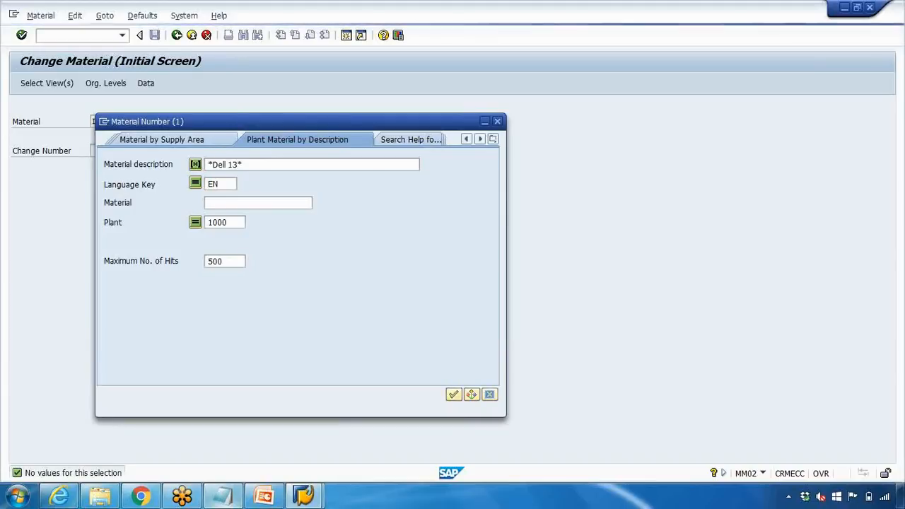
- Broaden the description pattern to *Dell*, run the search, and close the results list
click(238, 164)
key(BackSpace)
key(BackSpace)
key(BackSpace)
key(Return)
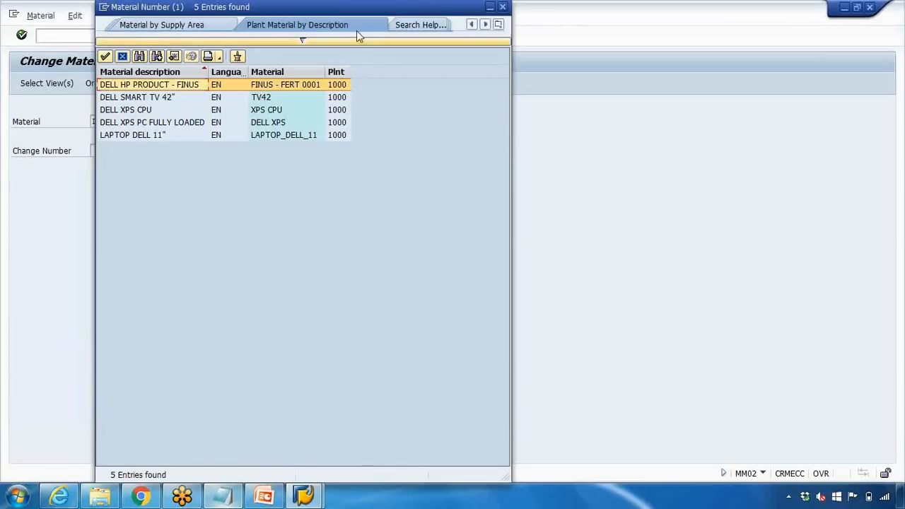
click(503, 7)
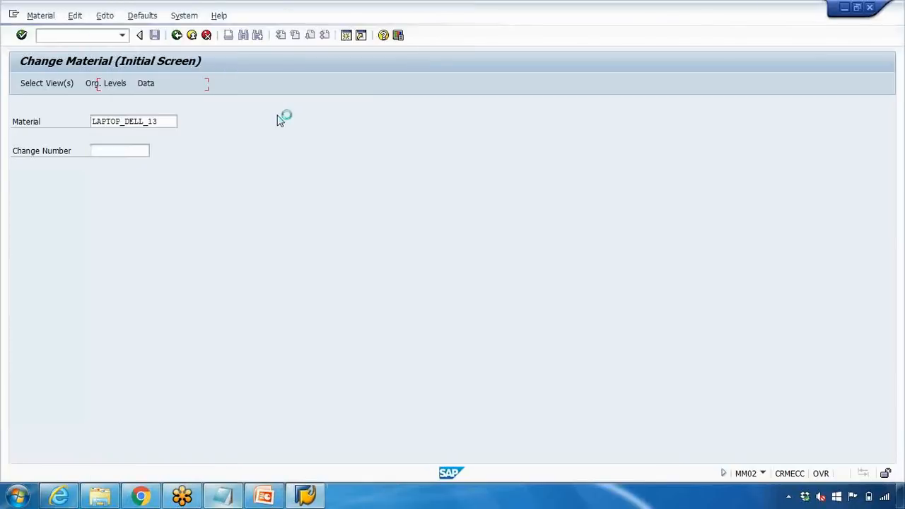
- Search plant 1000 for materials described as *dell 11* and choose LAPTOP_DELL_11 as the material to change
key(F4)
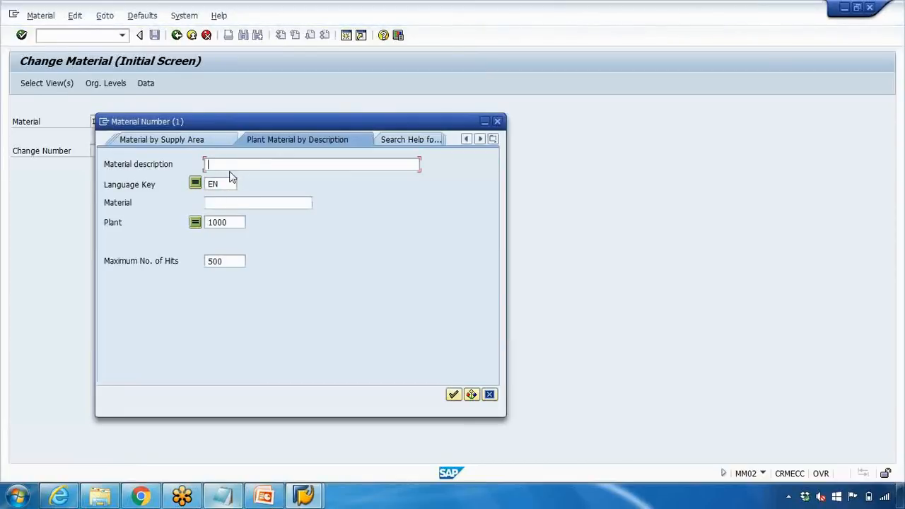
text(*dell 11*)
key(Return)
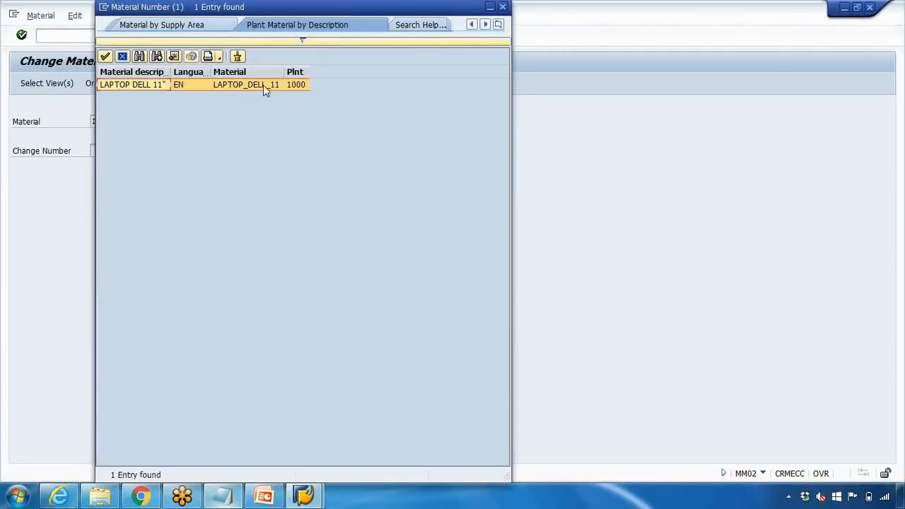
double_click(263, 84)
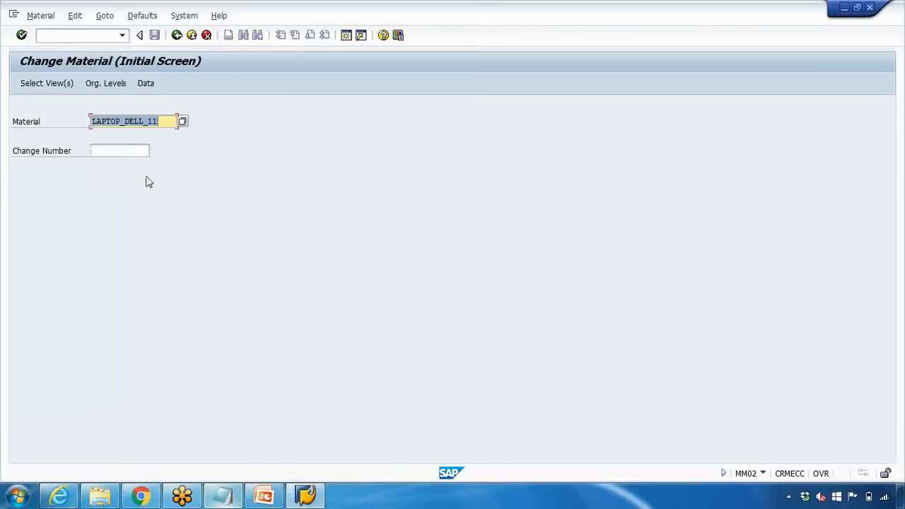
- View the view selection and organizational levels offered for LAPTOP_DELL_11, and dismiss them without opening the material
key(Return)
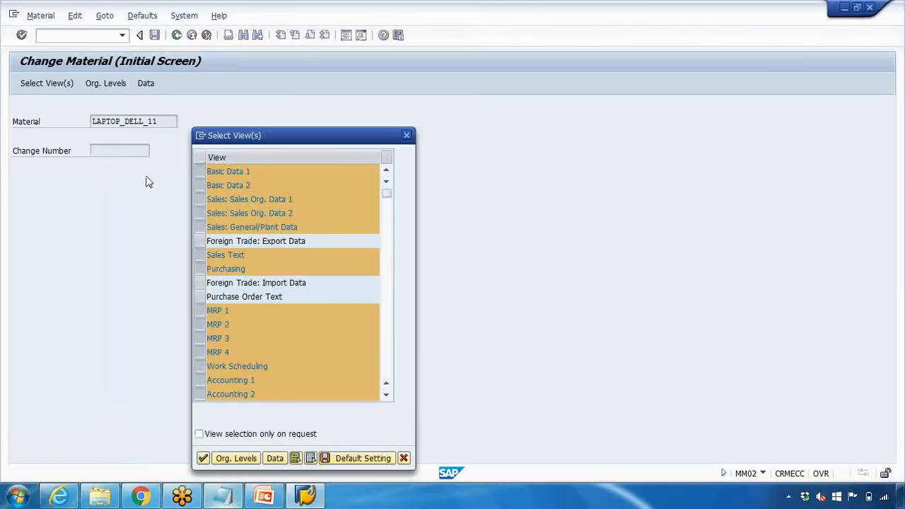
key(Return)
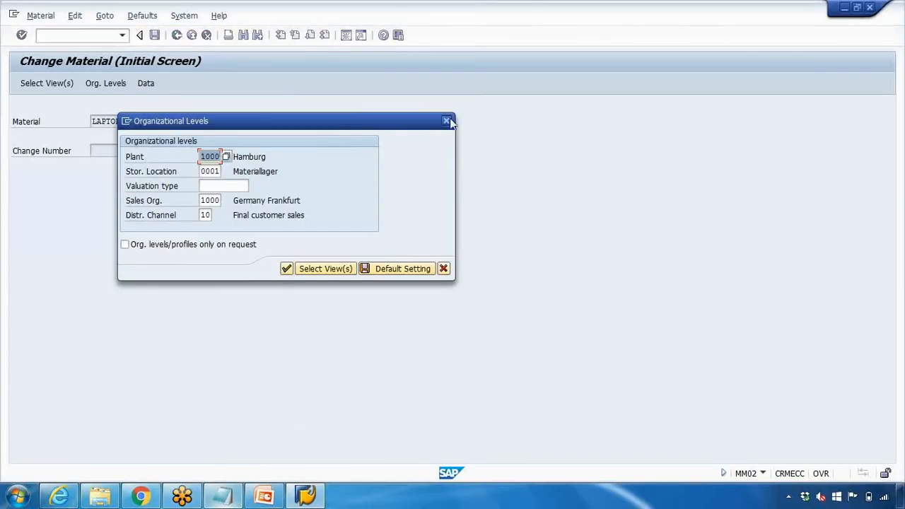
click(282, 269)
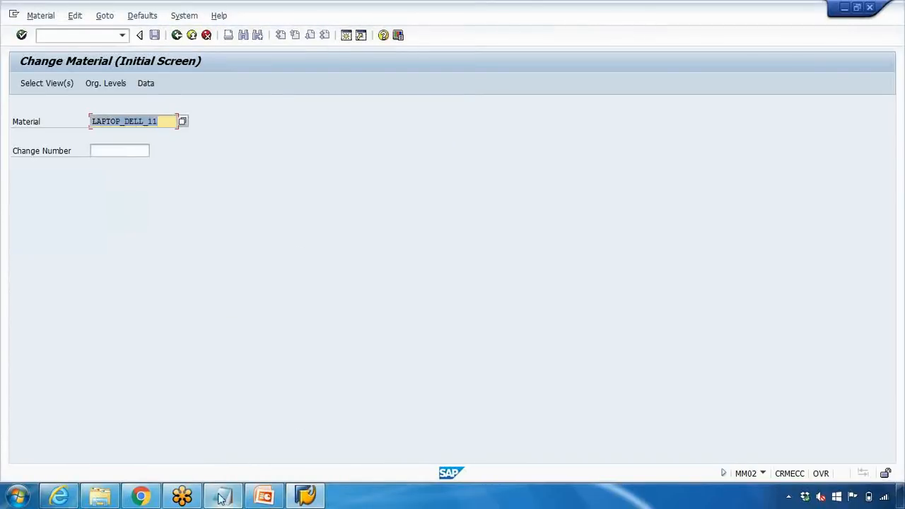
- Switch to PowerPoint, start the slide show at the material code search slide, and reveal the points of the Recap slide
click(264, 497)
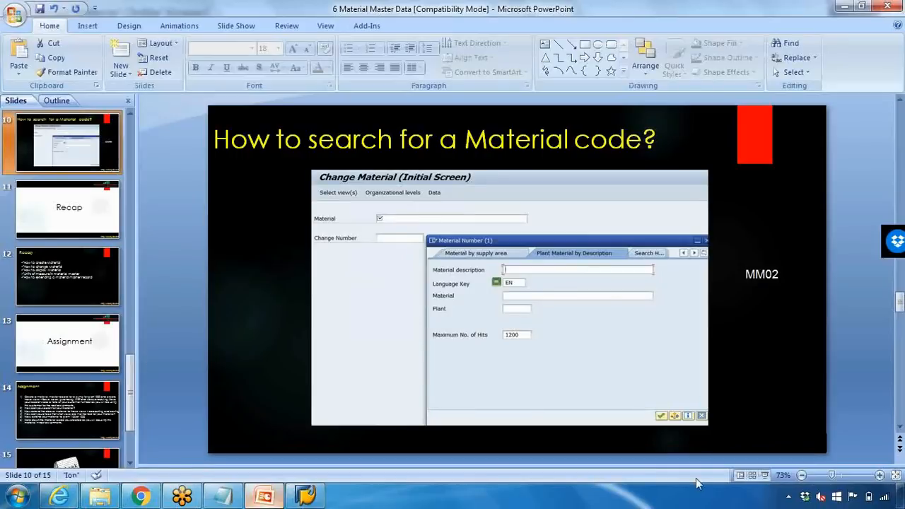
click(766, 474)
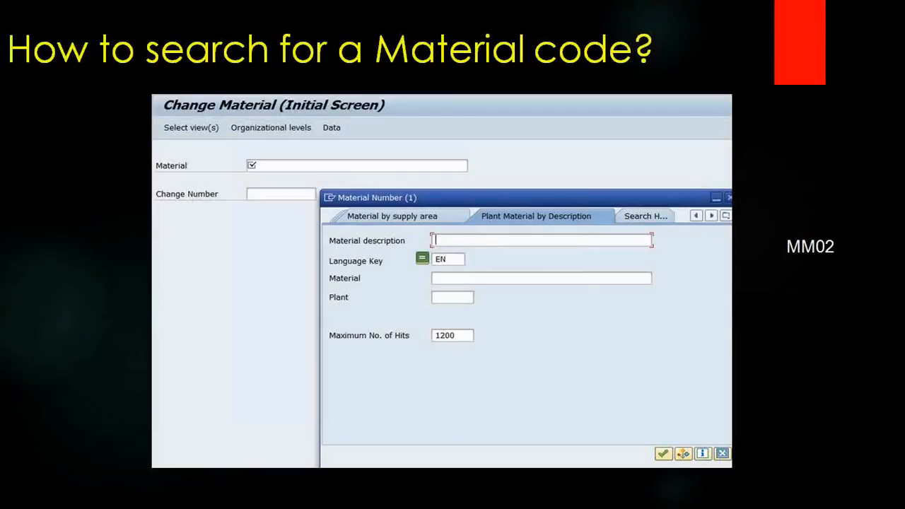
key(Right)
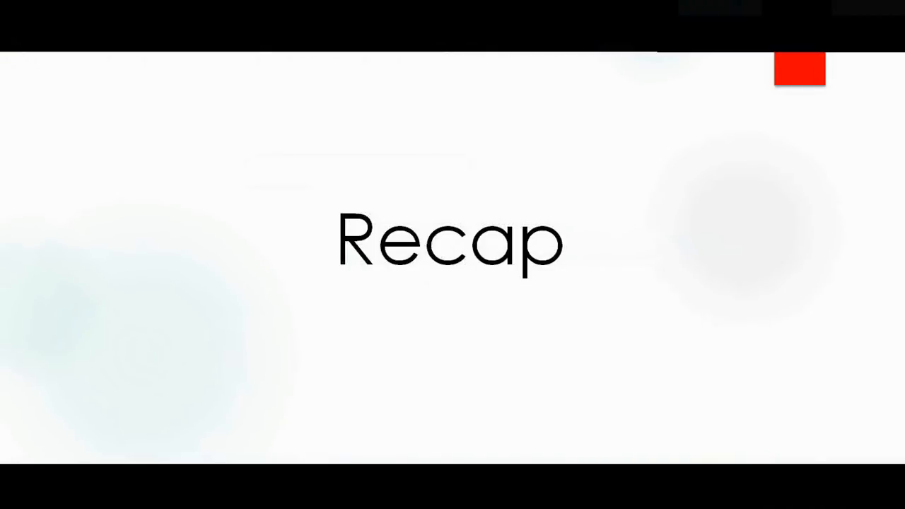
key(Right)
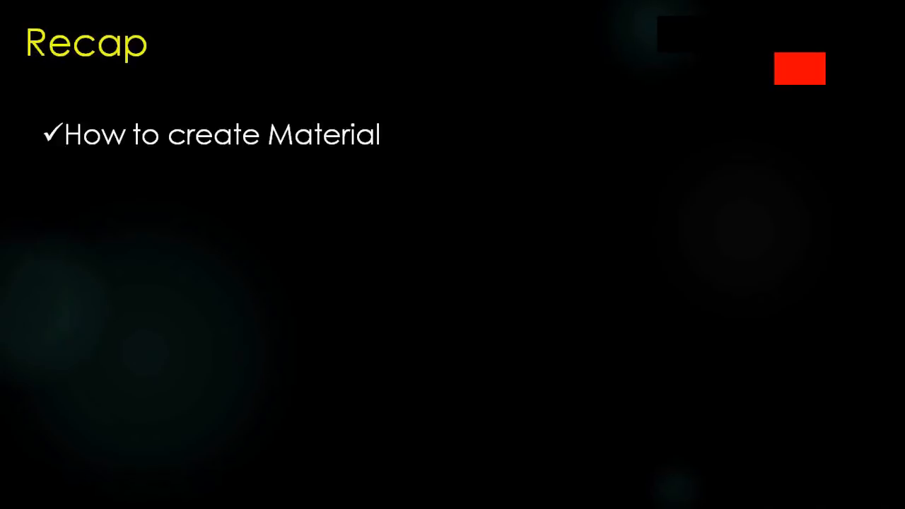
key(Right)
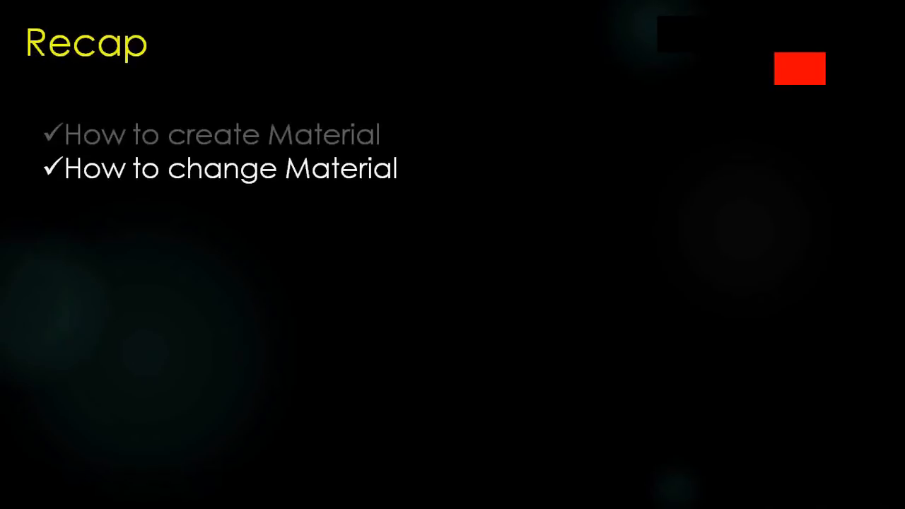
key(Right)
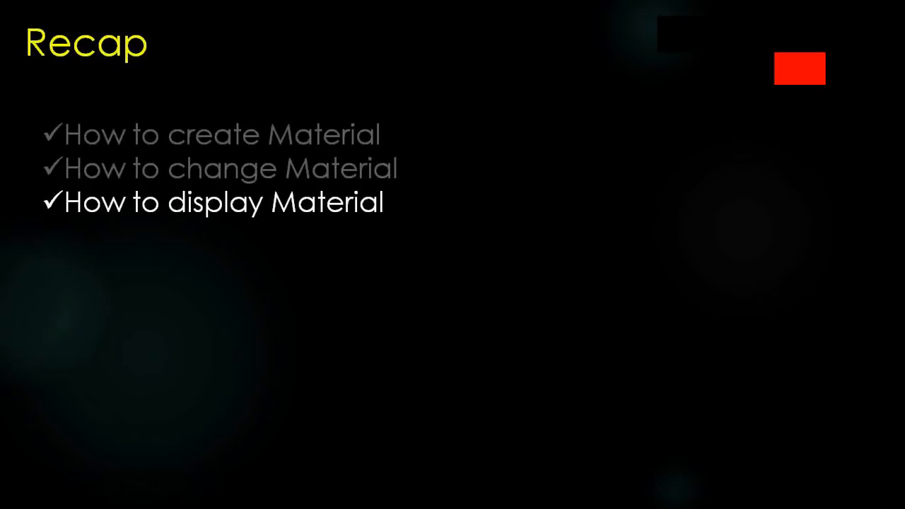
key(Right)
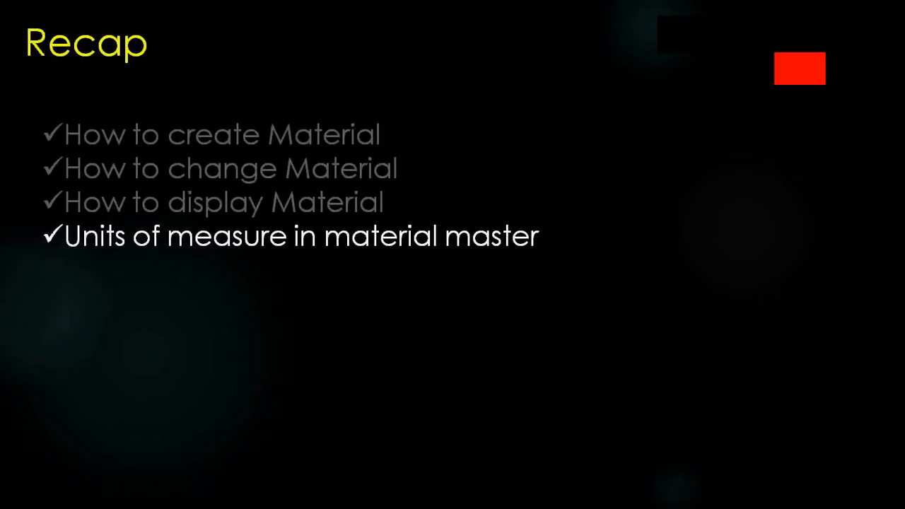